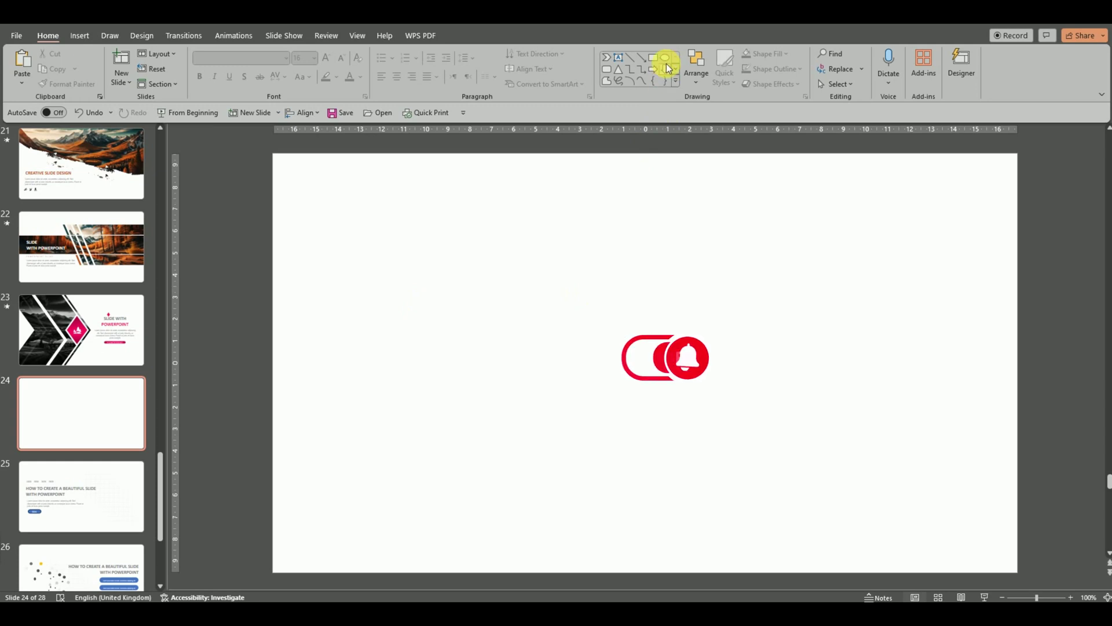
Draw a blue circle near the middle of the slide.
left_click(667, 66)
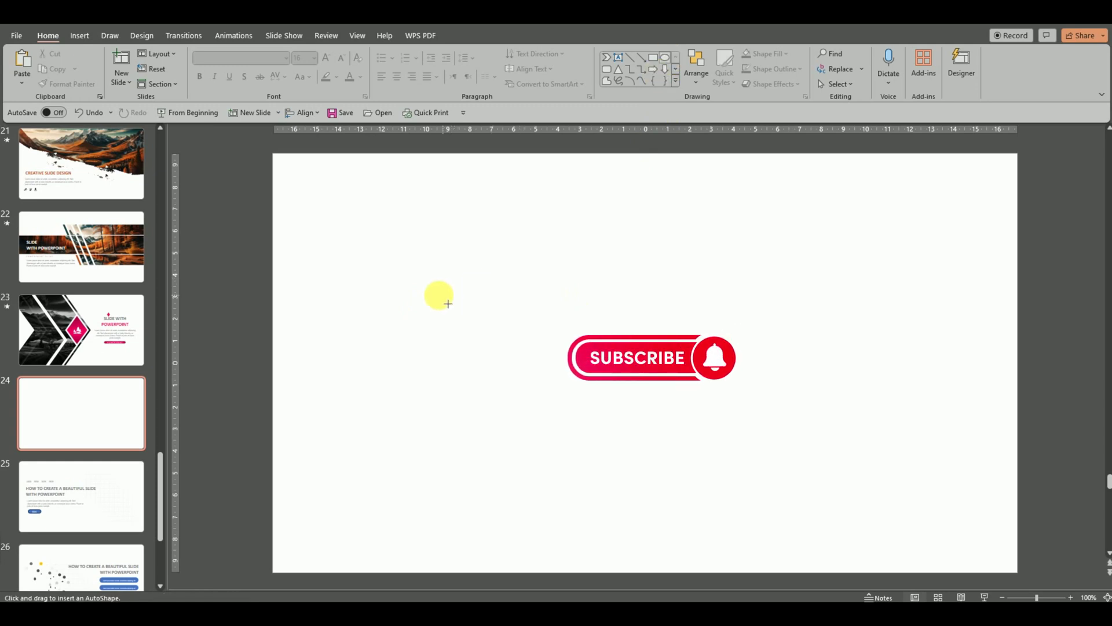
left_click_drag(439, 295, 586, 495)
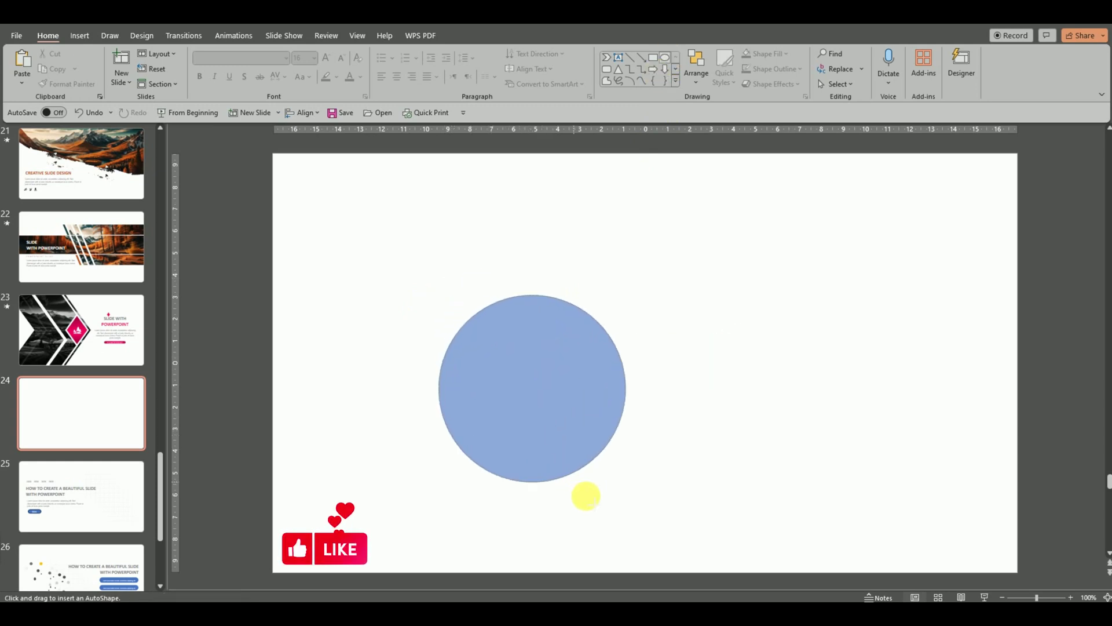
left_click_drag(585, 496, 633, 546)
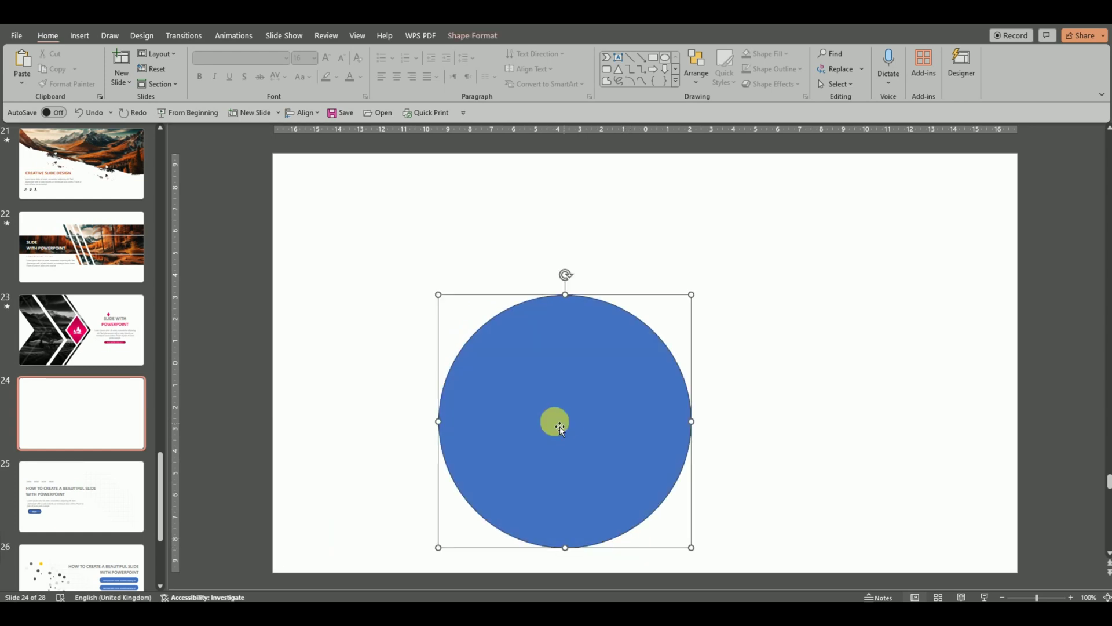
left_click_drag(560, 427, 529, 338)
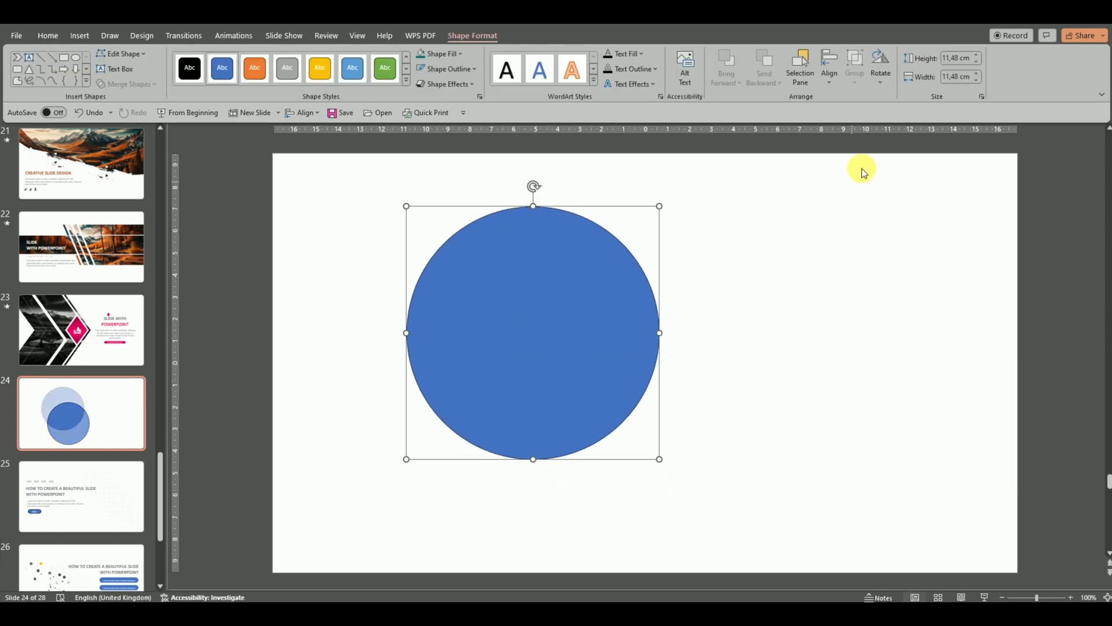
Draw a thin blue rectangle to the right of the circle.
left_click(48, 38)
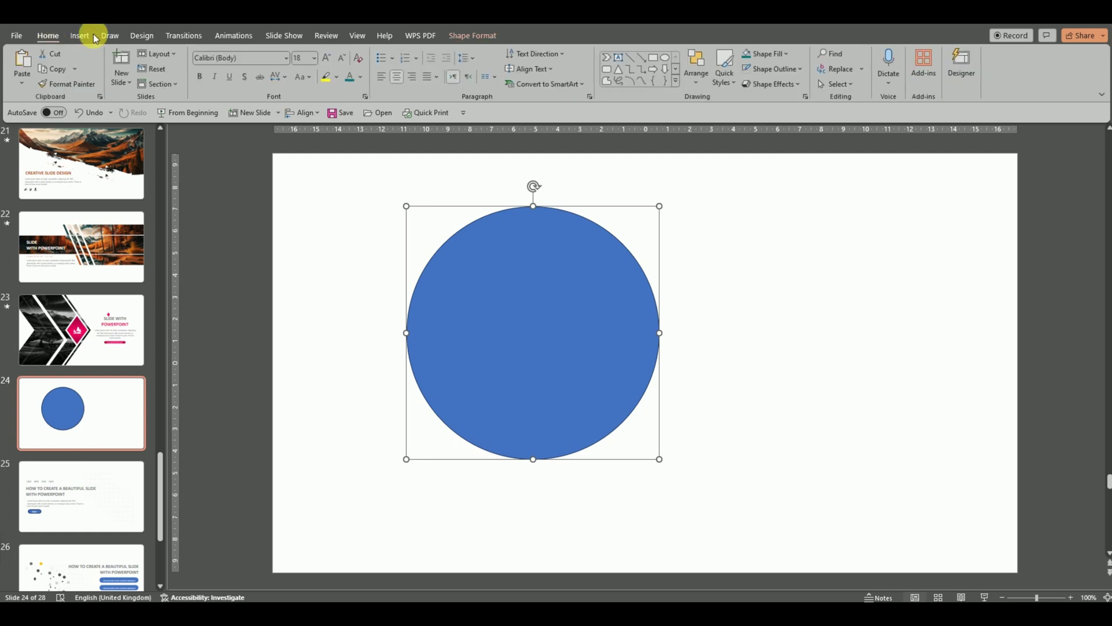
left_click(608, 71)
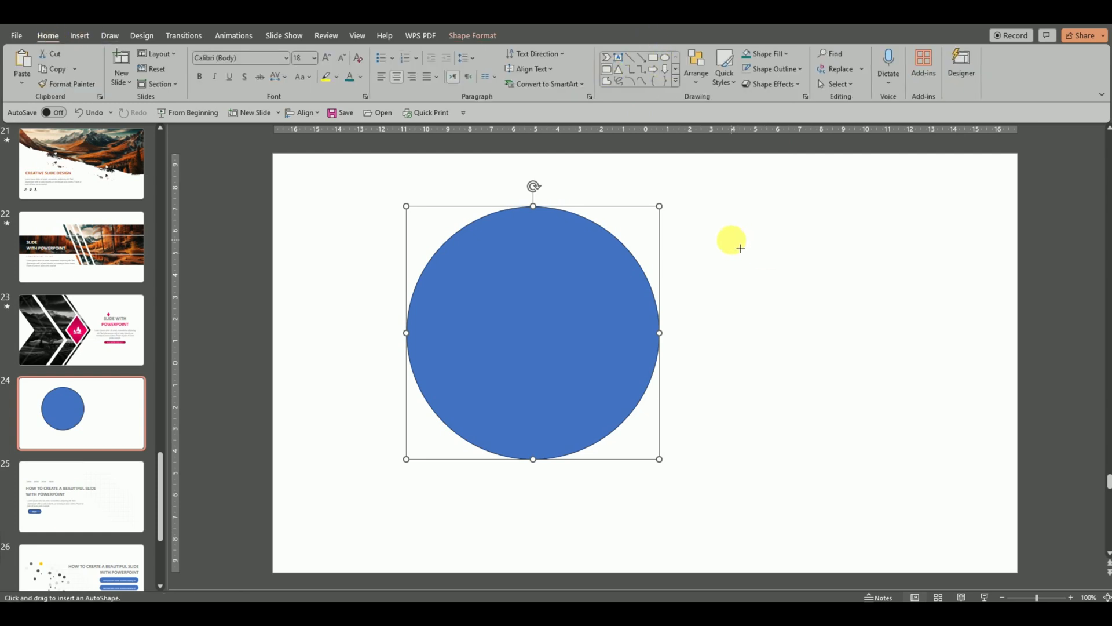
left_click_drag(732, 239, 941, 292)
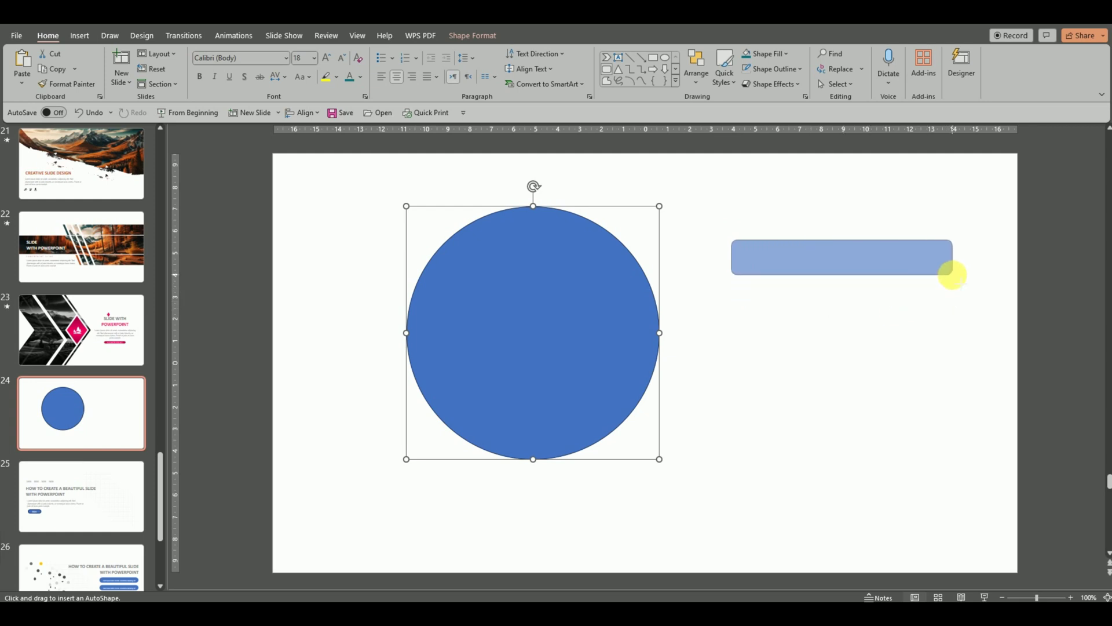
left_click_drag(942, 292, 953, 275)
Enlarge the circle to 14.02 cm and recentre it on the slide.
left_click(611, 394)
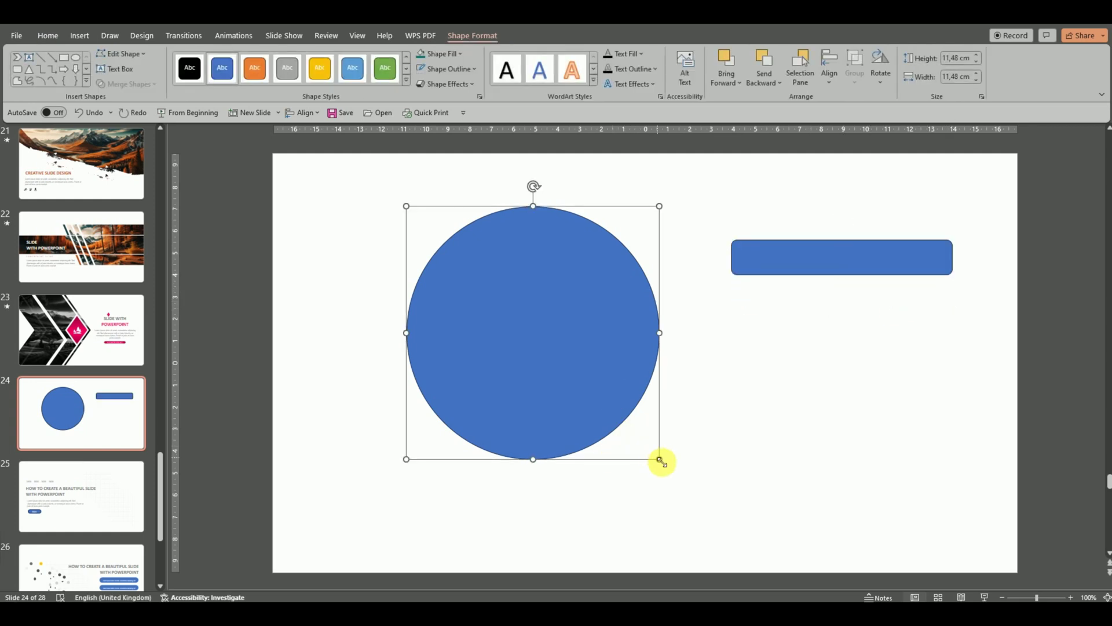
left_click_drag(659, 459, 687, 483)
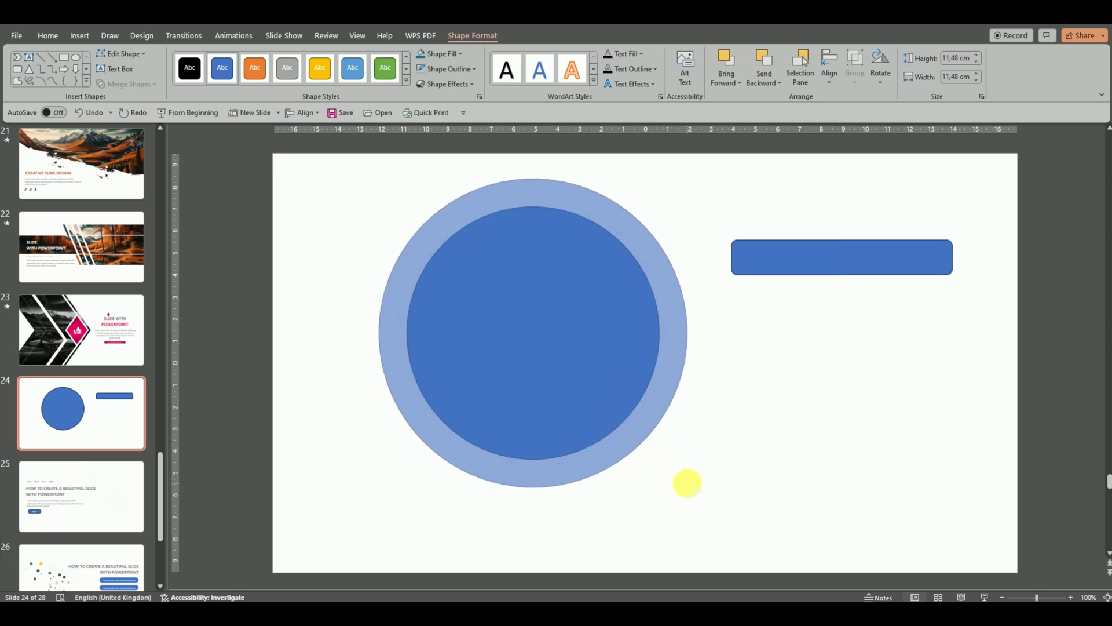
left_click_drag(554, 313, 575, 333)
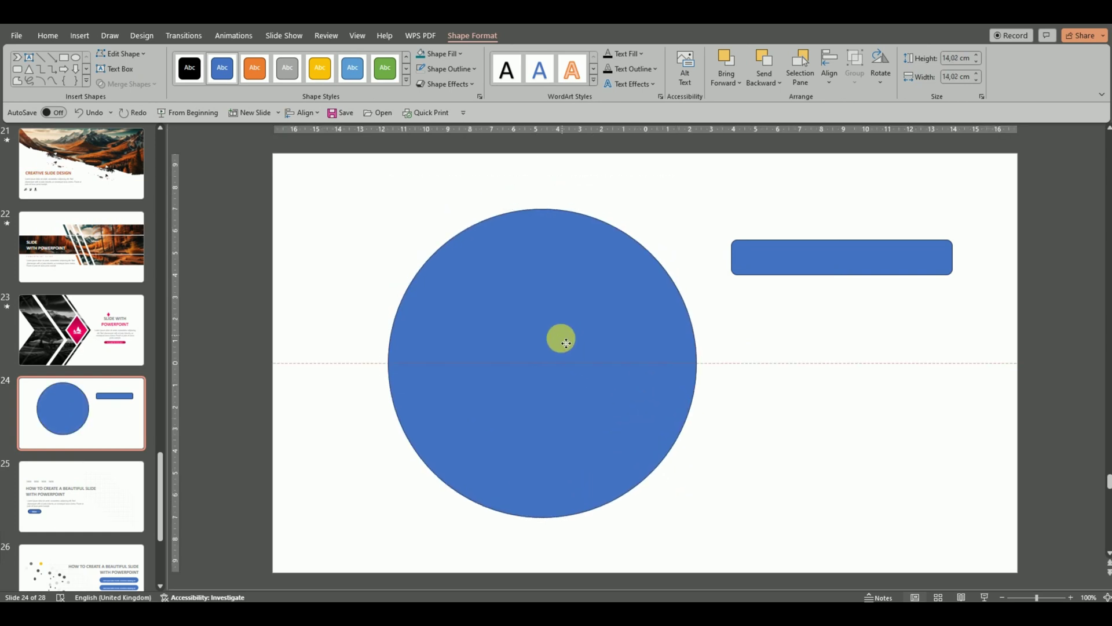
left_click(739, 243)
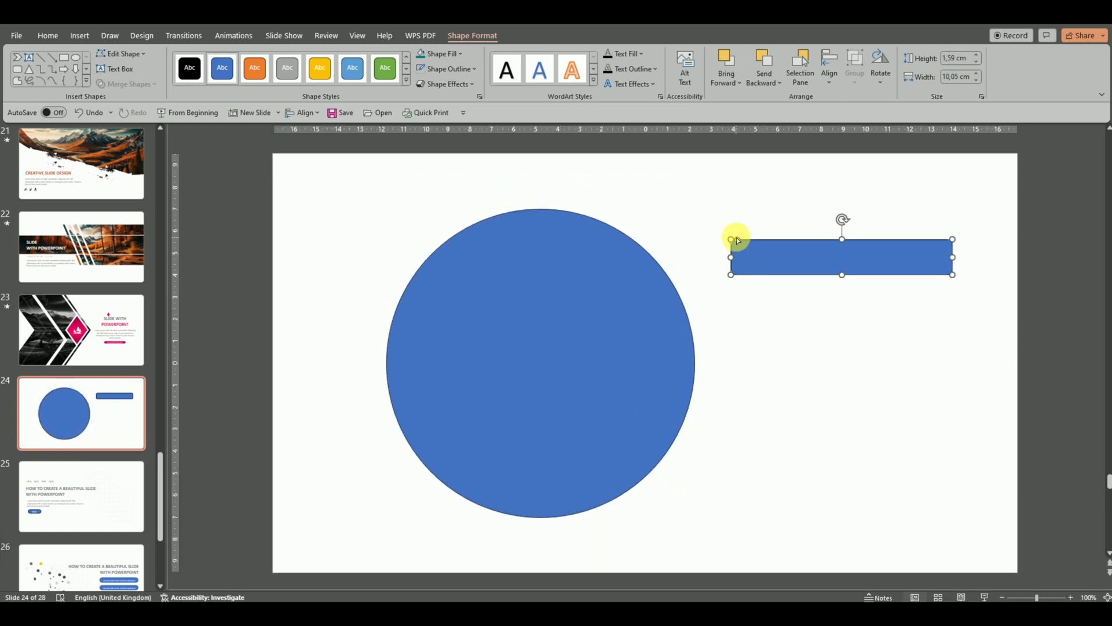
Round the rectangle's ends into a pill and place pill copies over the circle's upper-left edge.
mouse_move(739, 242)
left_mouse_down()
mouse_move(825, 256)
mouse_move(340, 269)
mouse_move(416, 287)
left_mouse_up()
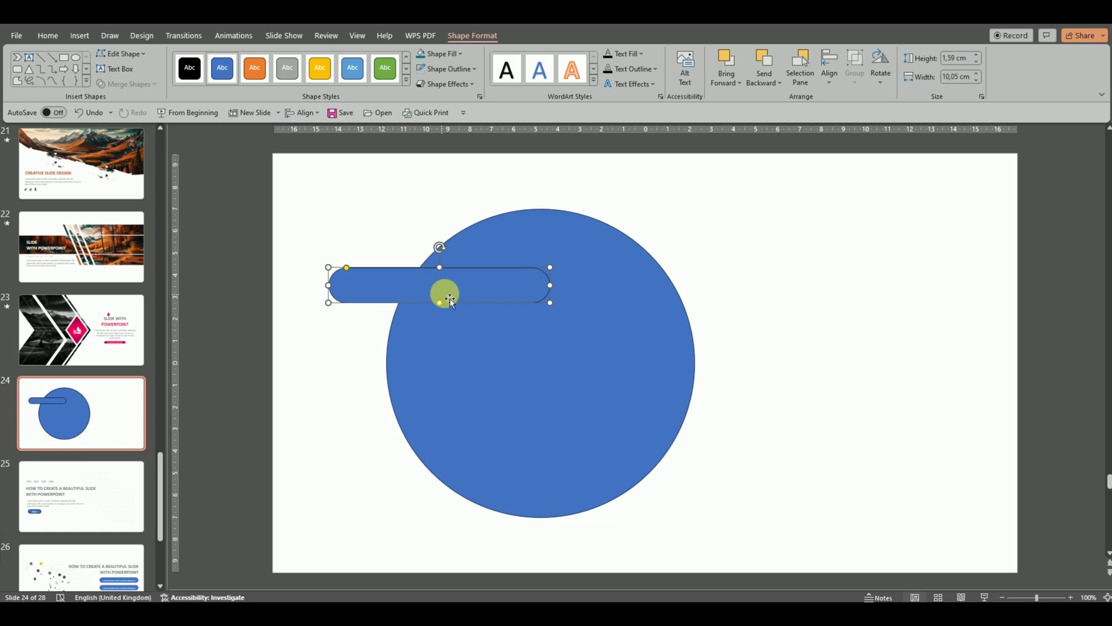
mouse_move(458, 300)
left_mouse_down()
mouse_move(465, 354)
mouse_move(432, 341)
left_mouse_up()
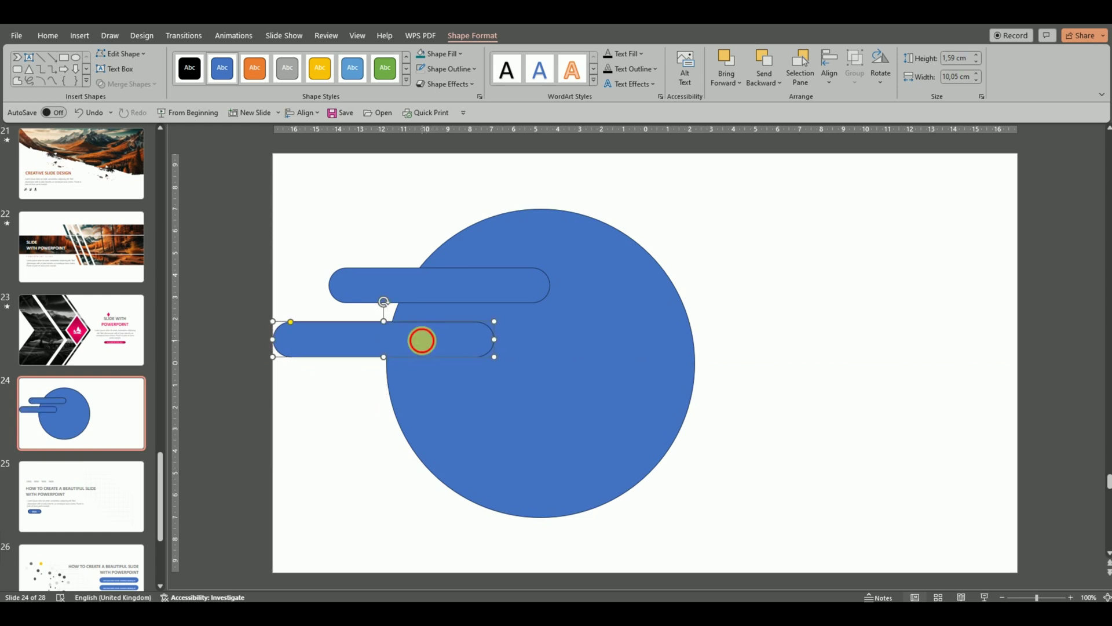
mouse_move(432, 348)
left_mouse_down()
mouse_move(444, 403)
mouse_move(486, 441)
mouse_move(500, 402)
left_mouse_up()
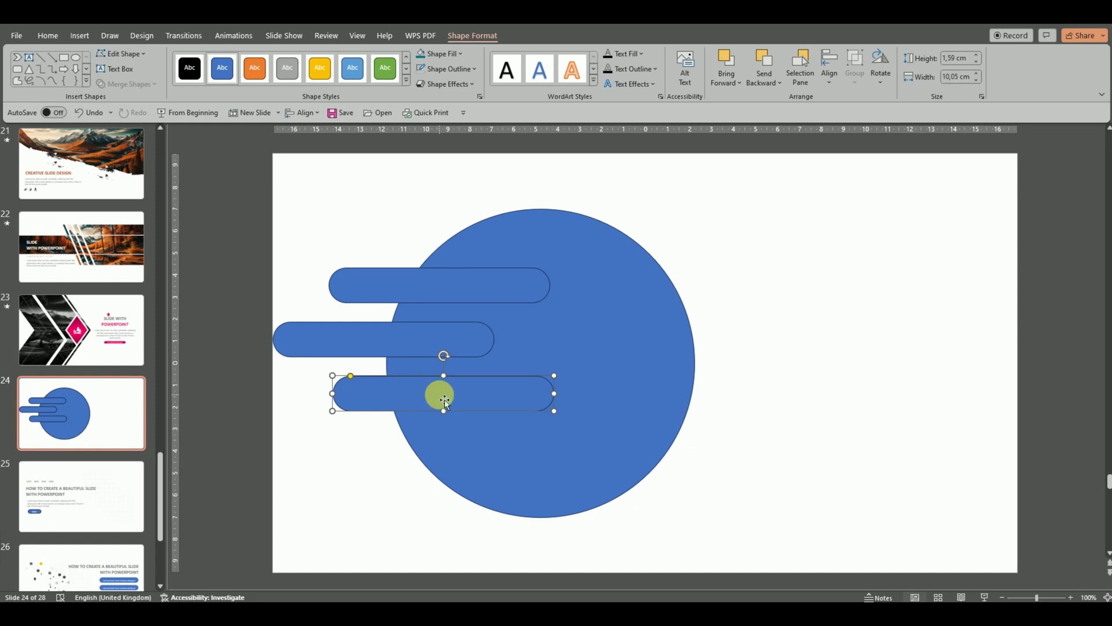
left_click_drag(444, 399, 449, 396)
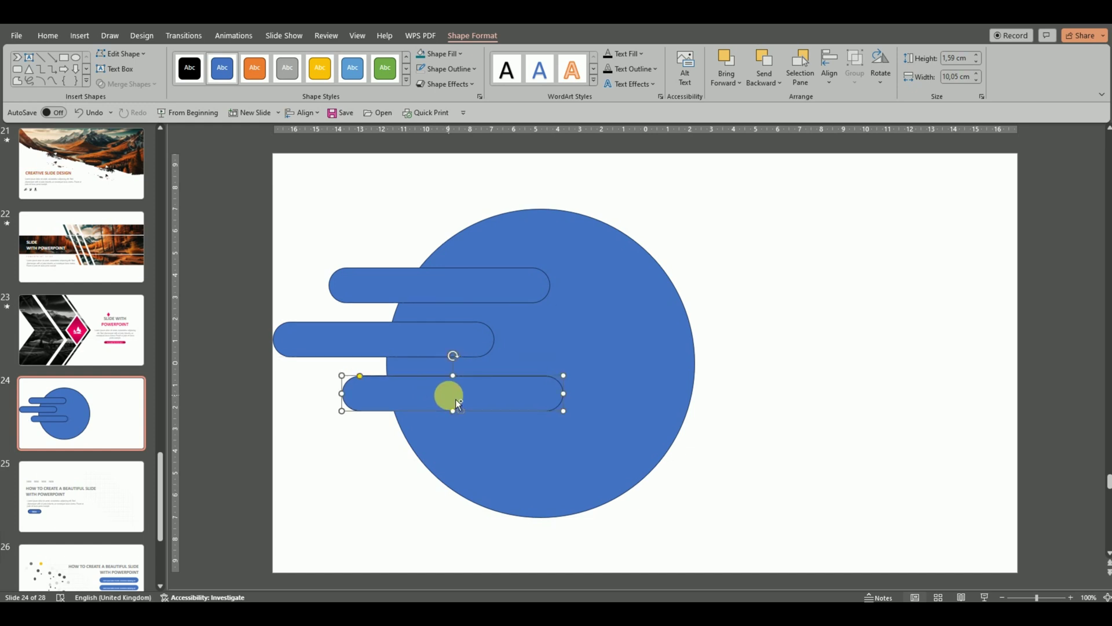
Duplicate the third pill into a fourth, staggered below it, then select the lower pills.
key("ctrl+d")
left_click_drag(519, 457, 392, 446)
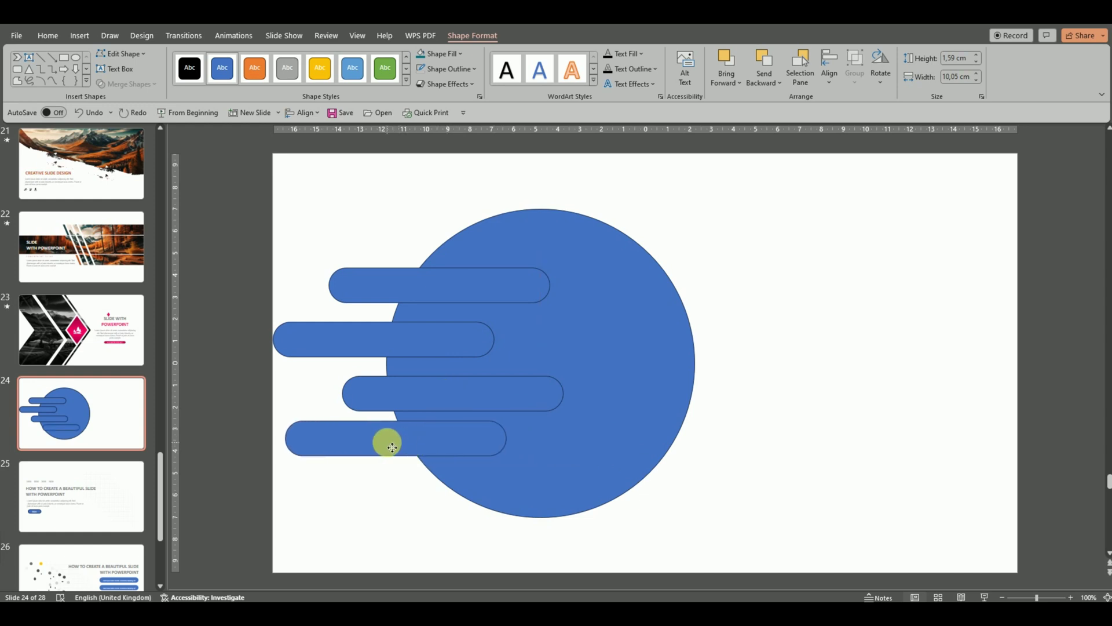
left_click_drag(392, 446, 396, 447)
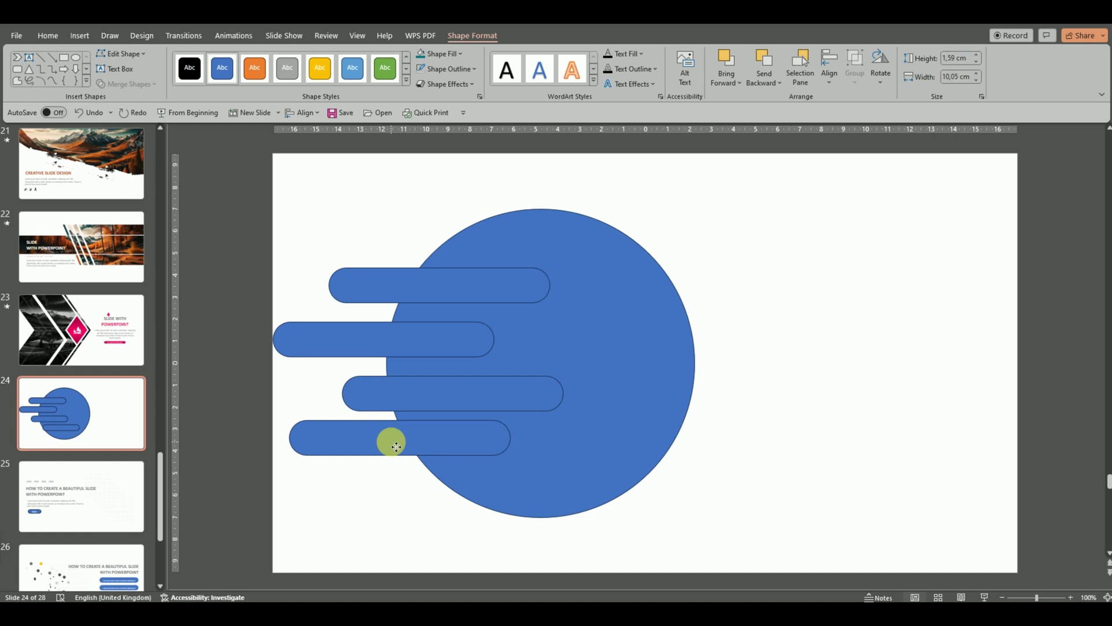
left_click_drag(397, 447, 397, 447)
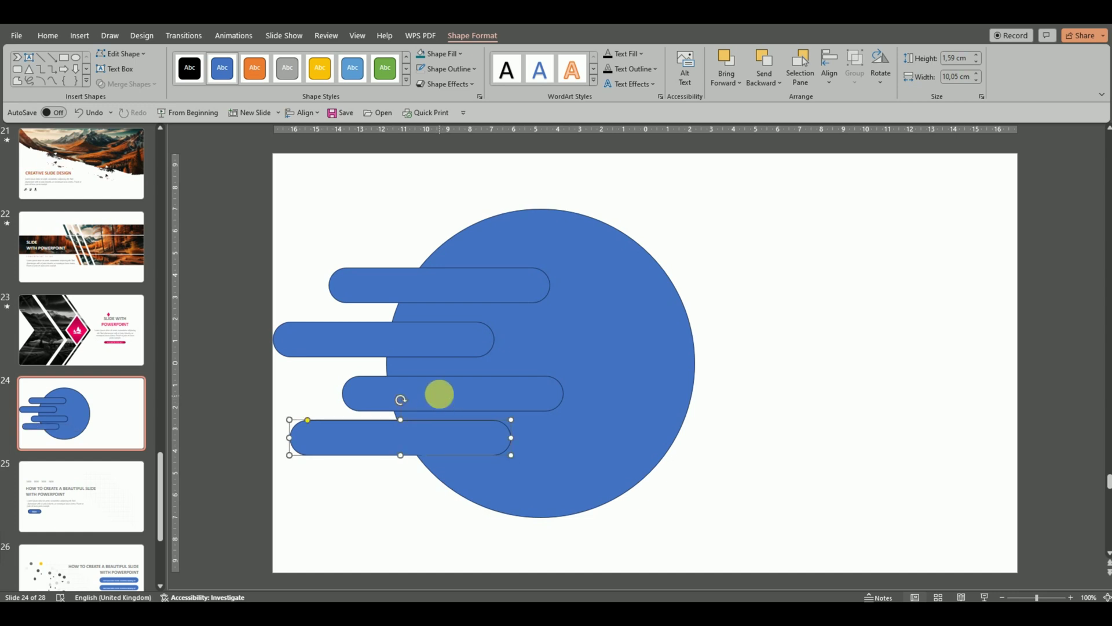
left_click(444, 402, "shift")
left_click(412, 342, "shift")
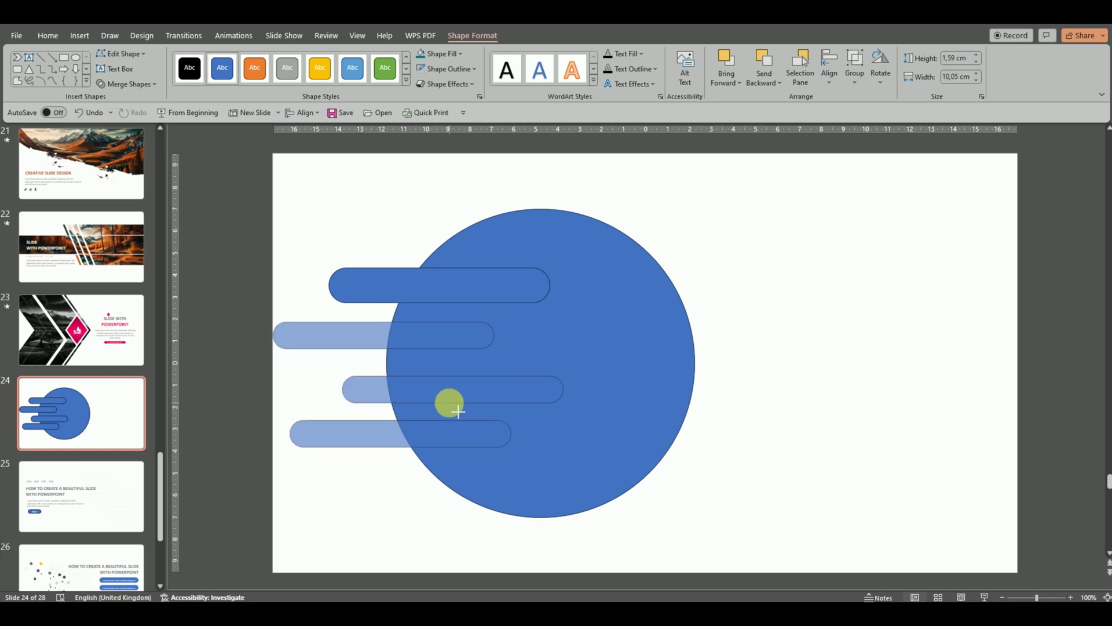
Place a slimmer 1.22 cm pill copy across the circle's right edge, level with the second pill.
left_click_drag(458, 412, 450, 420)
left_click(434, 472)
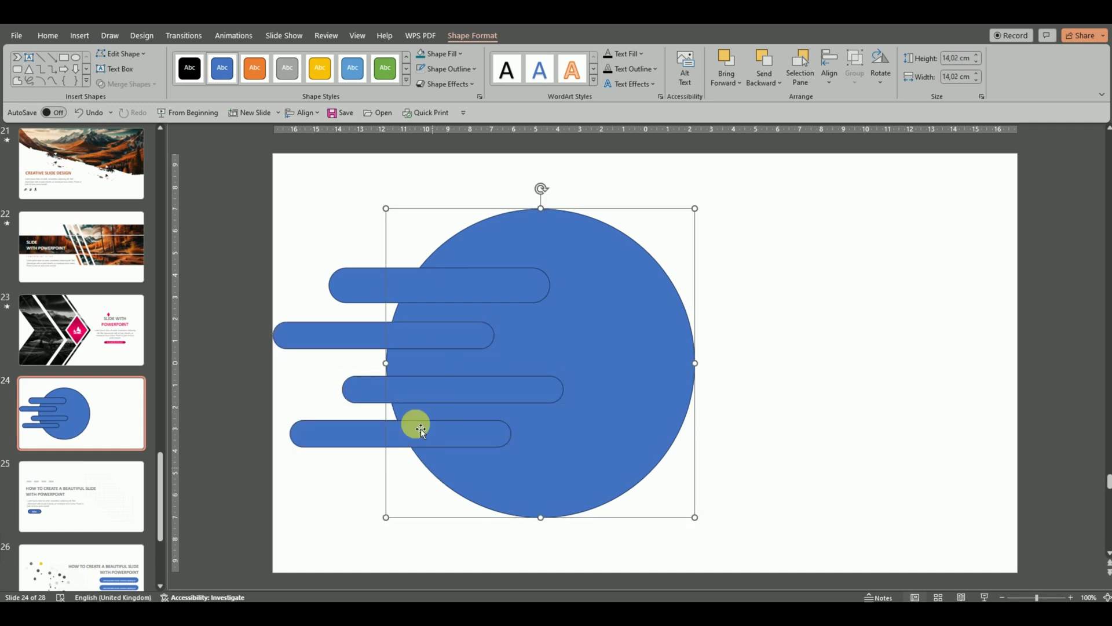
left_click(770, 250)
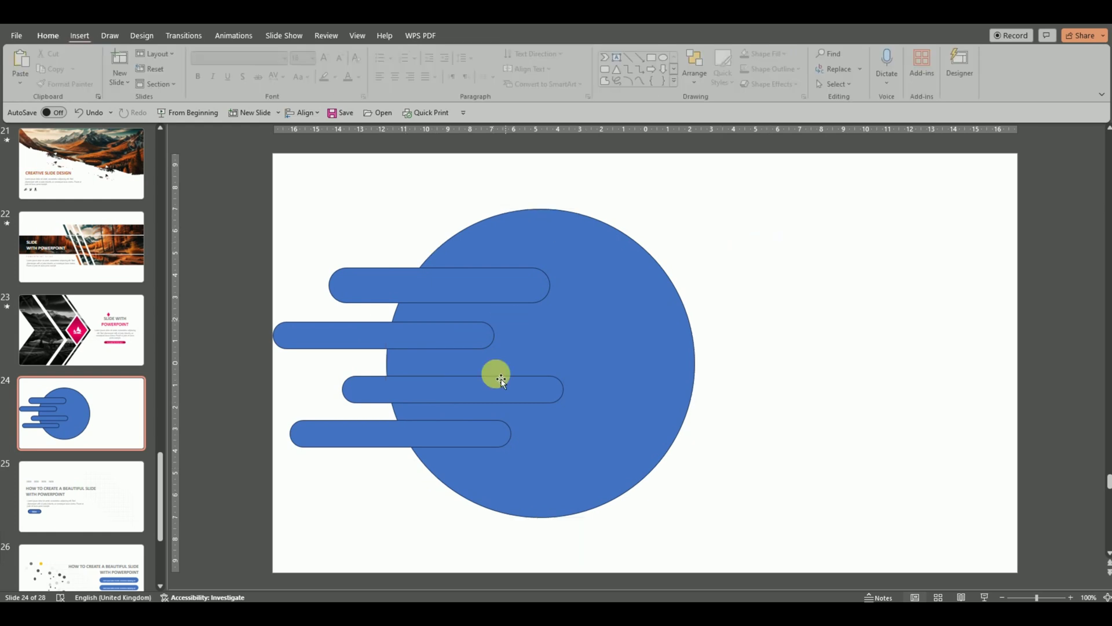
left_click(468, 394)
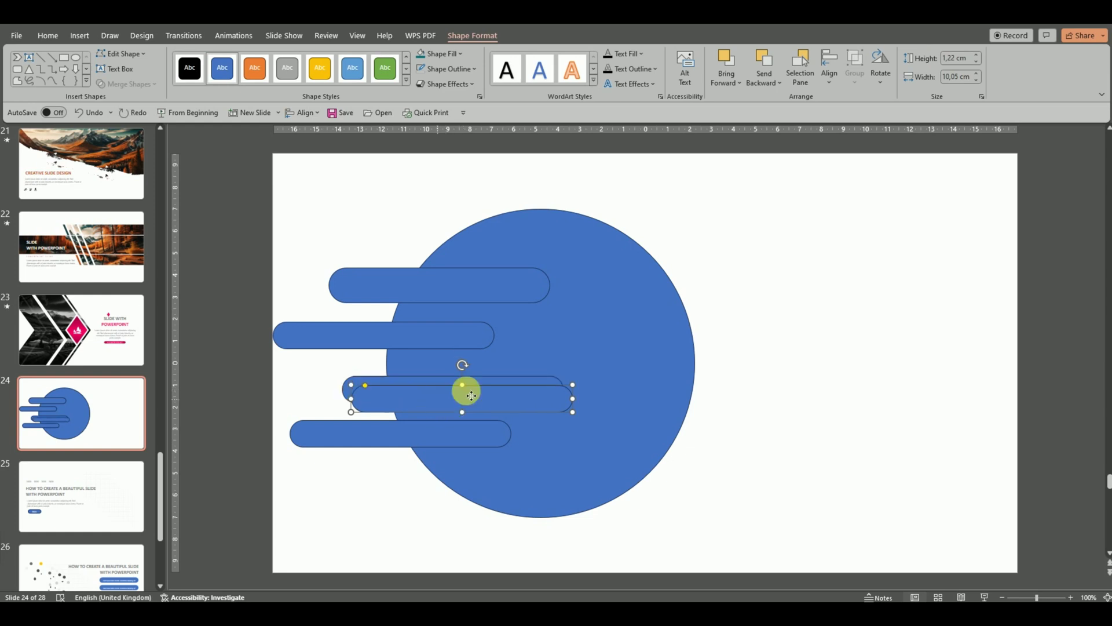
mouse_move(470, 394)
left_mouse_down()
mouse_move(694, 334)
mouse_move(683, 338)
left_mouse_up()
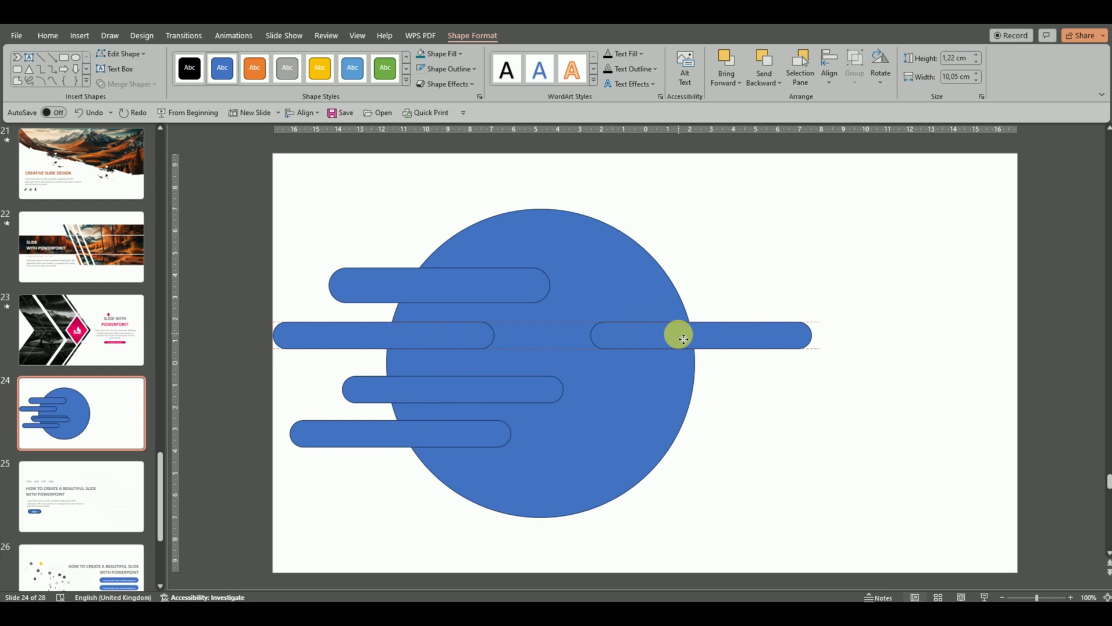
left_click_drag(683, 339, 680, 338)
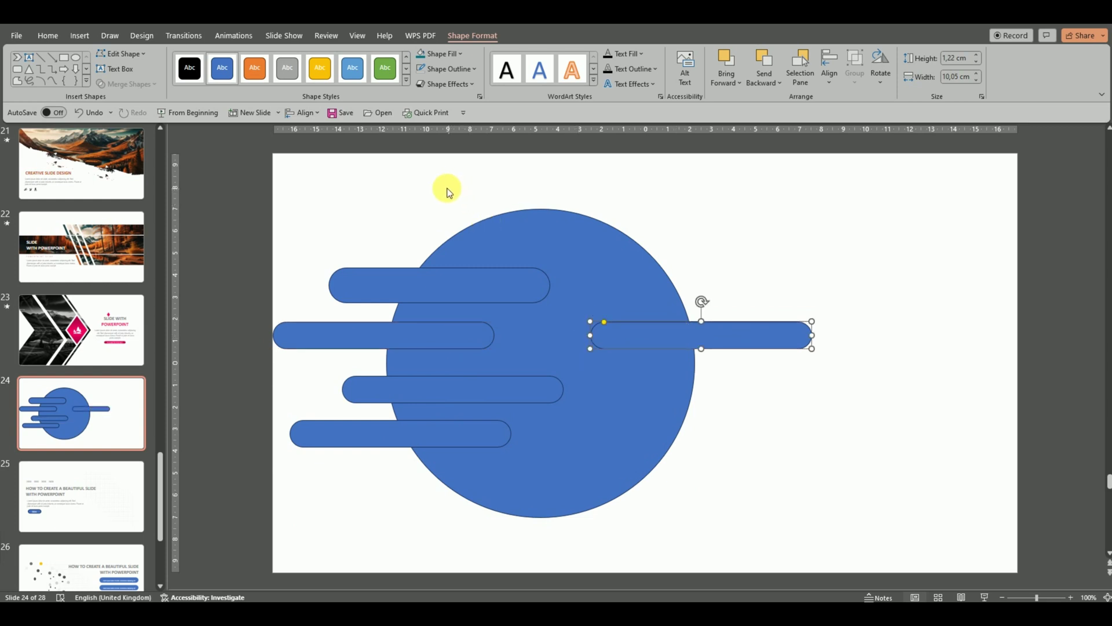
left_click(744, 404)
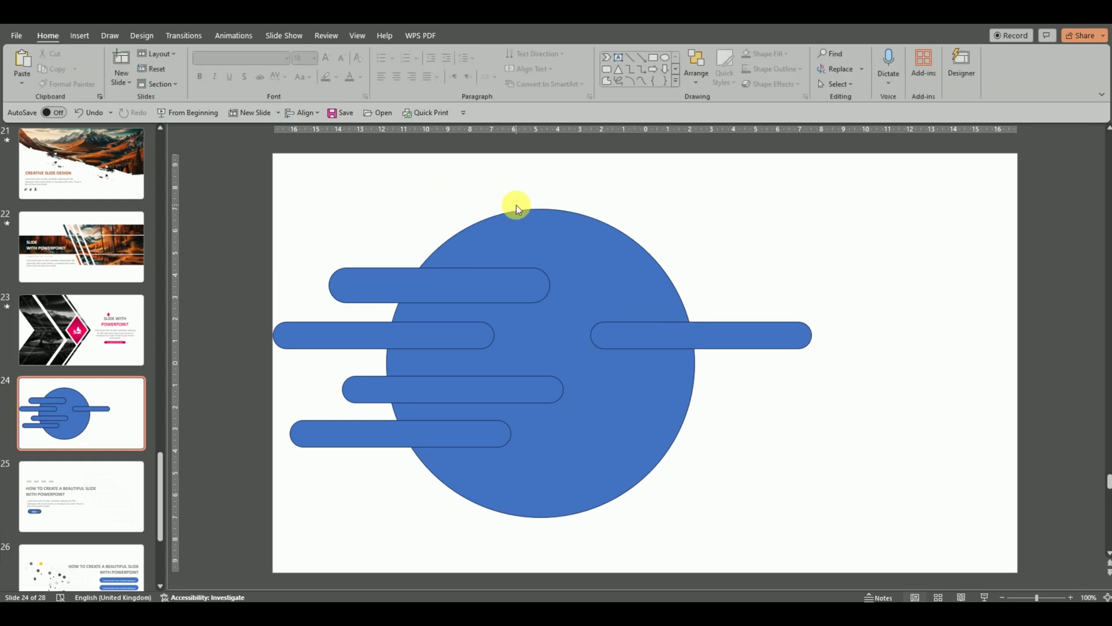
Subtract the four left pills from the circle using Merge Shapes > Subtract.
left_click(554, 250)
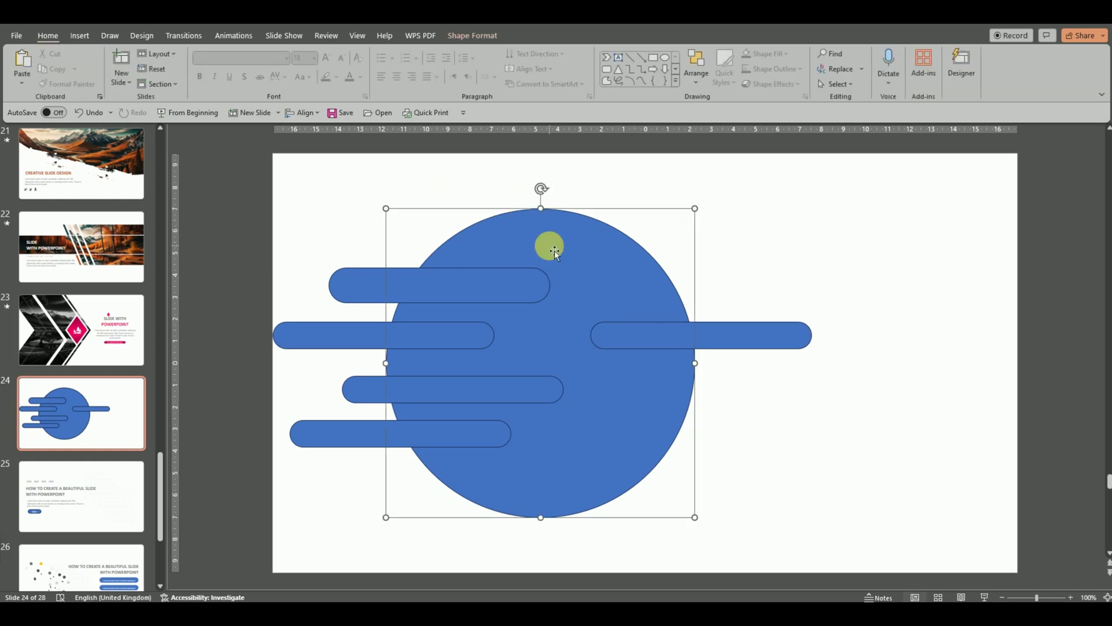
left_click(464, 281, "shift")
left_click(359, 330, "shift")
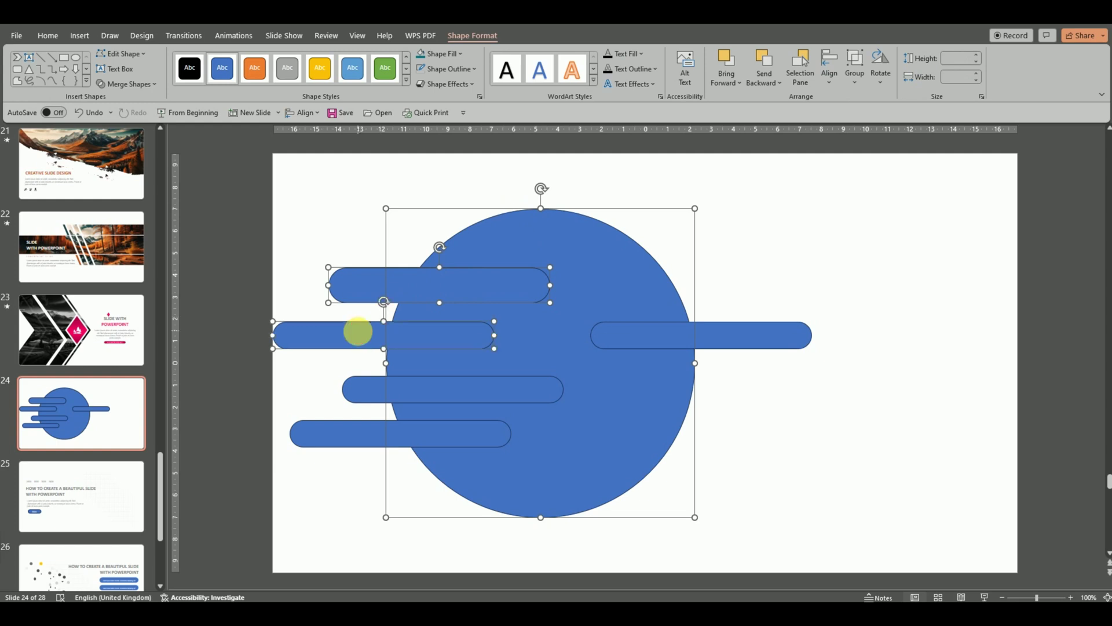
left_click(369, 393, "shift")
left_click(360, 434, "shift")
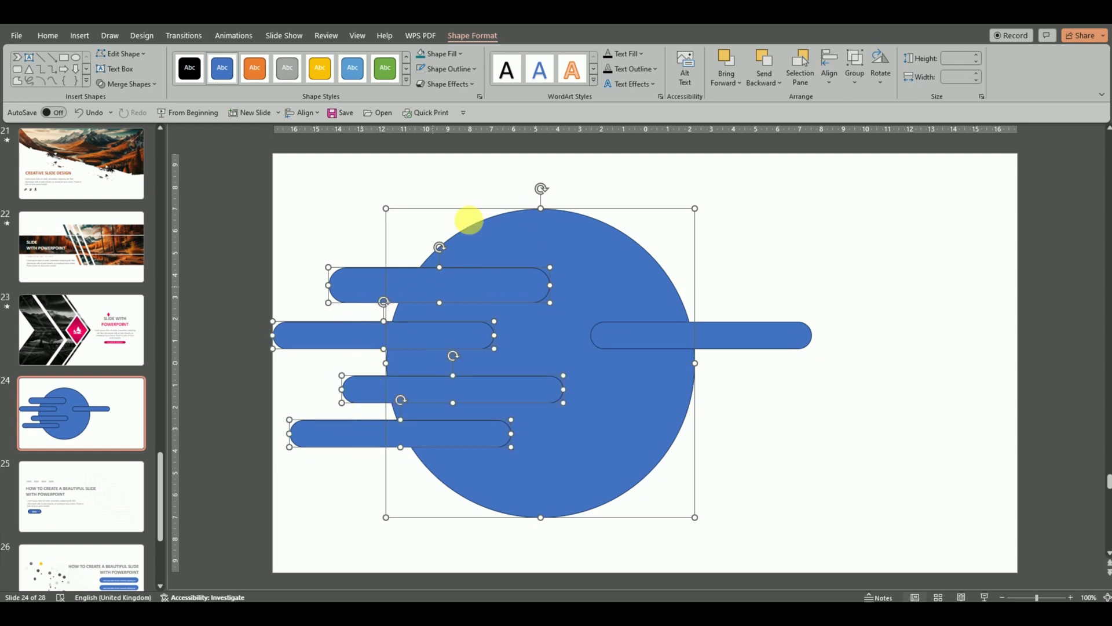
left_click(144, 84)
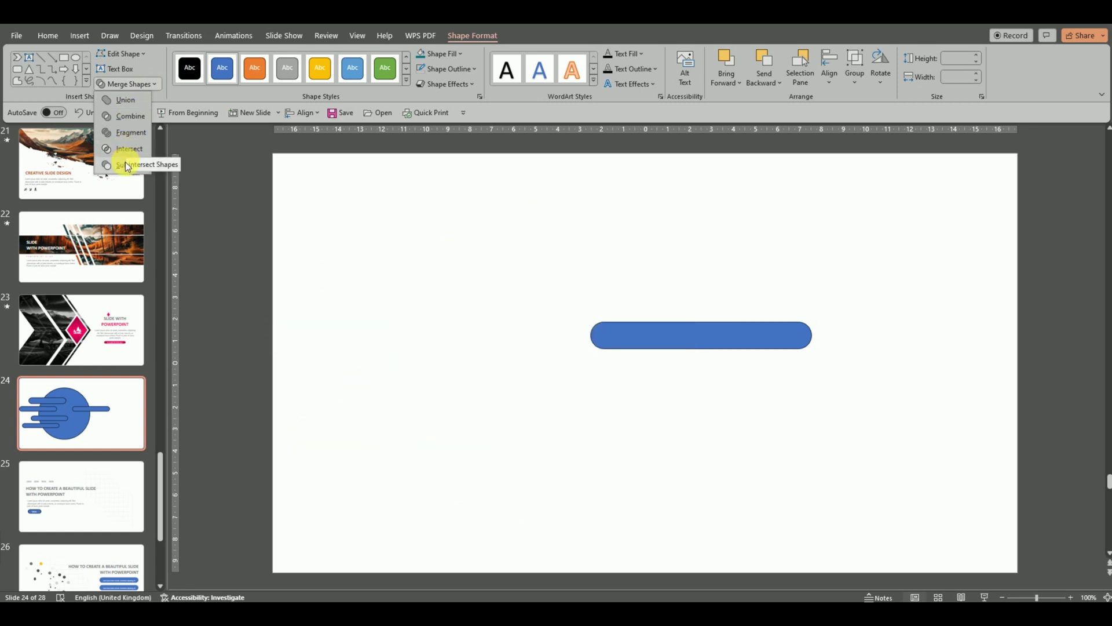
left_click(125, 164)
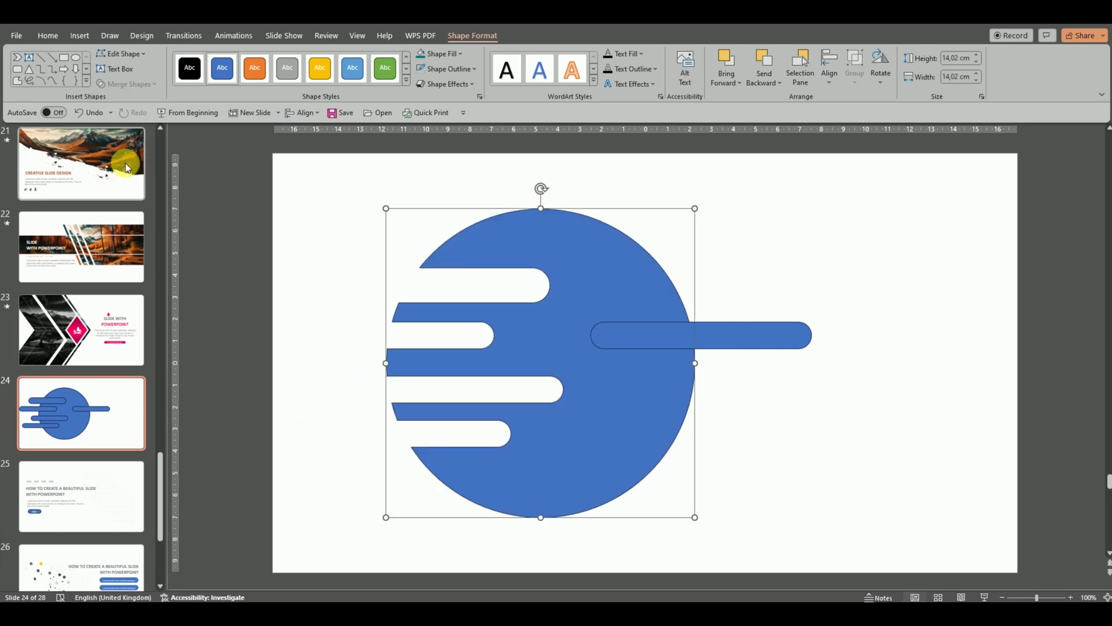
Duplicate the right-hand long pill over to the circle's left side.
left_click(843, 264)
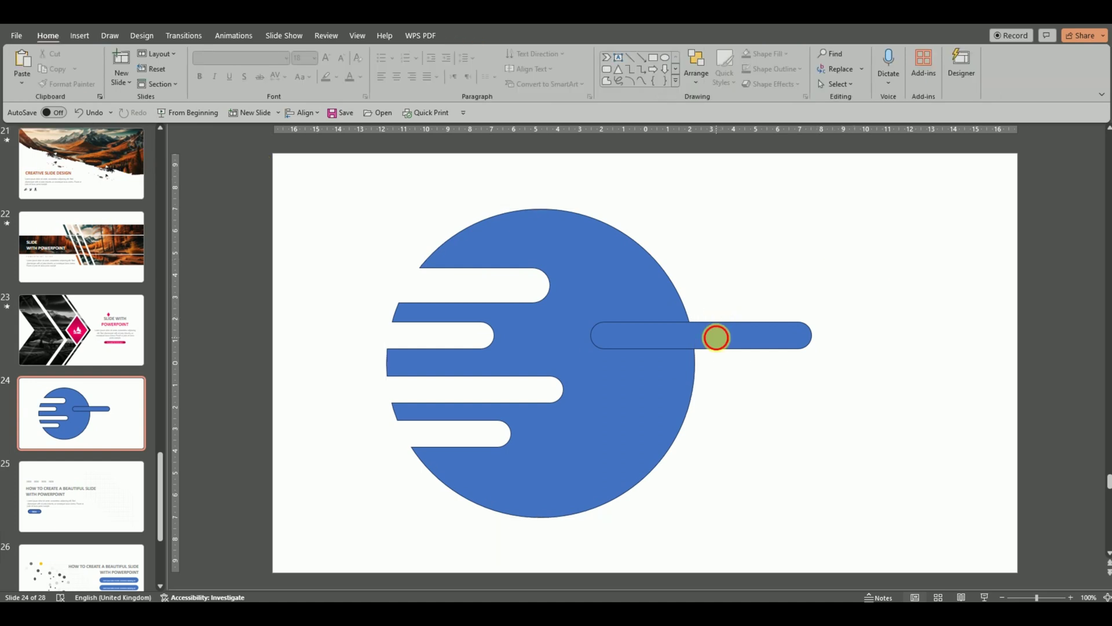
left_click(716, 338)
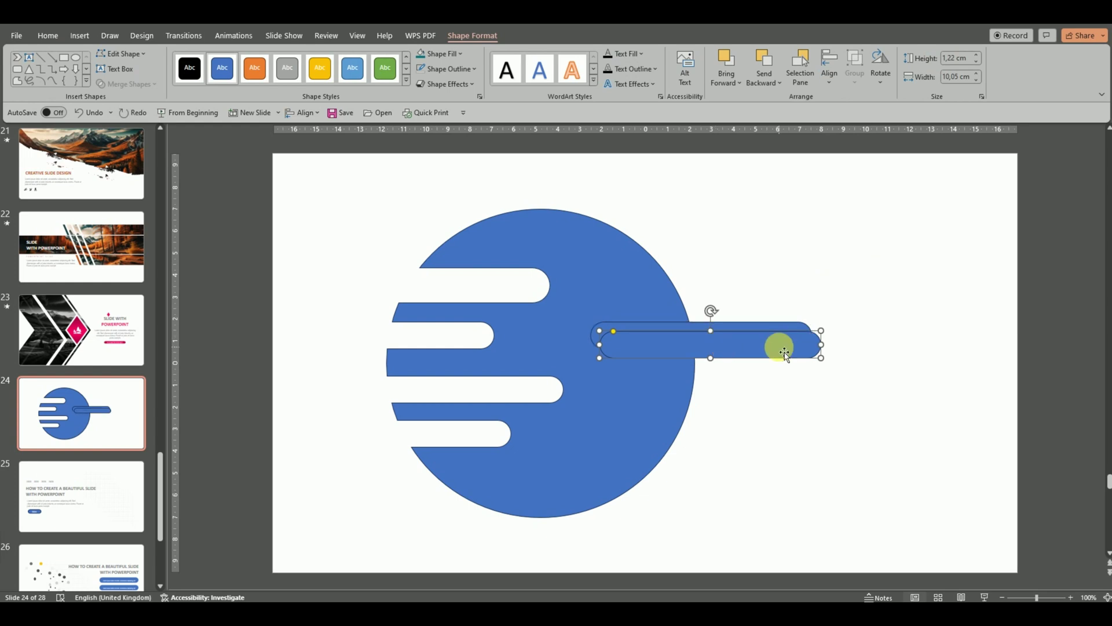
mouse_move(725, 344)
left_mouse_down()
mouse_move(755, 344)
mouse_move(425, 344)
left_mouse_up()
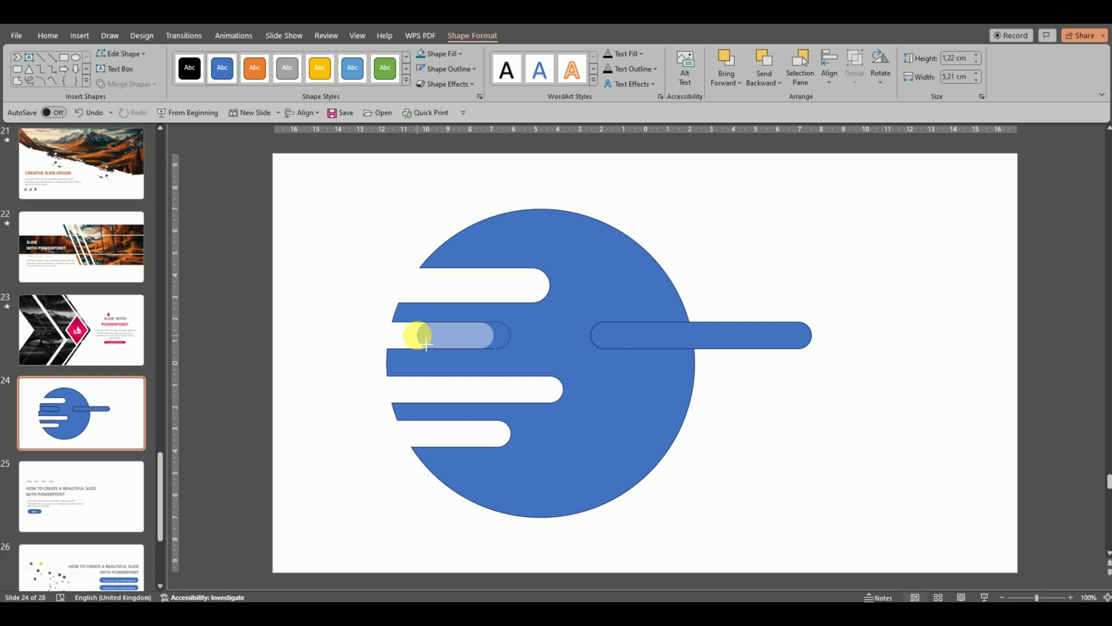
mouse_move(426, 344)
left_mouse_down()
mouse_move(474, 336)
mouse_move(463, 331)
left_mouse_up()
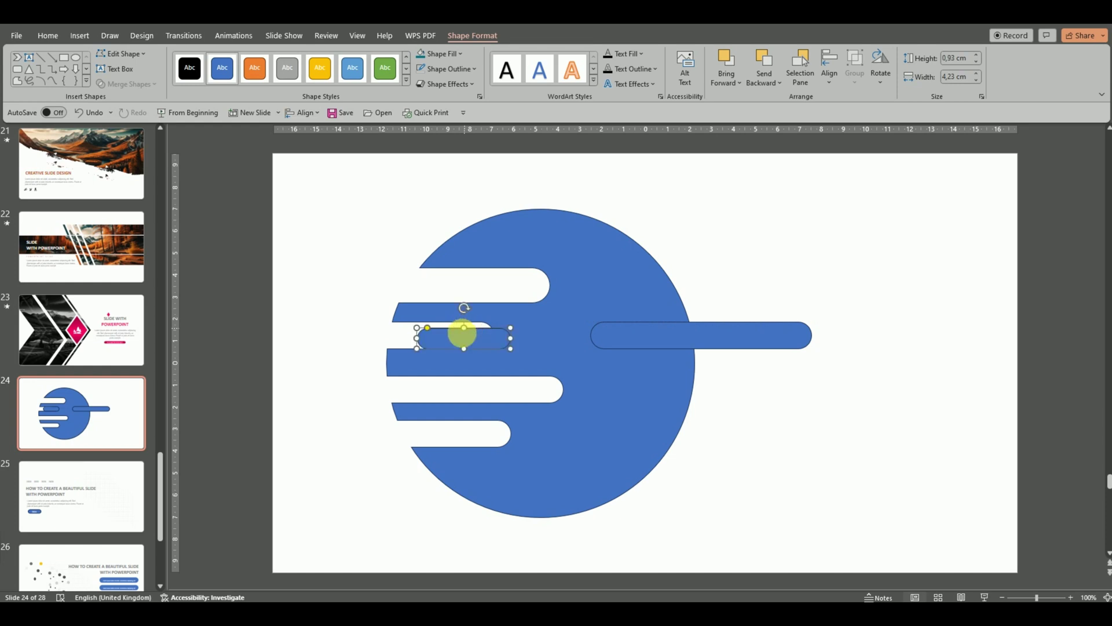
key("ctrl+z")
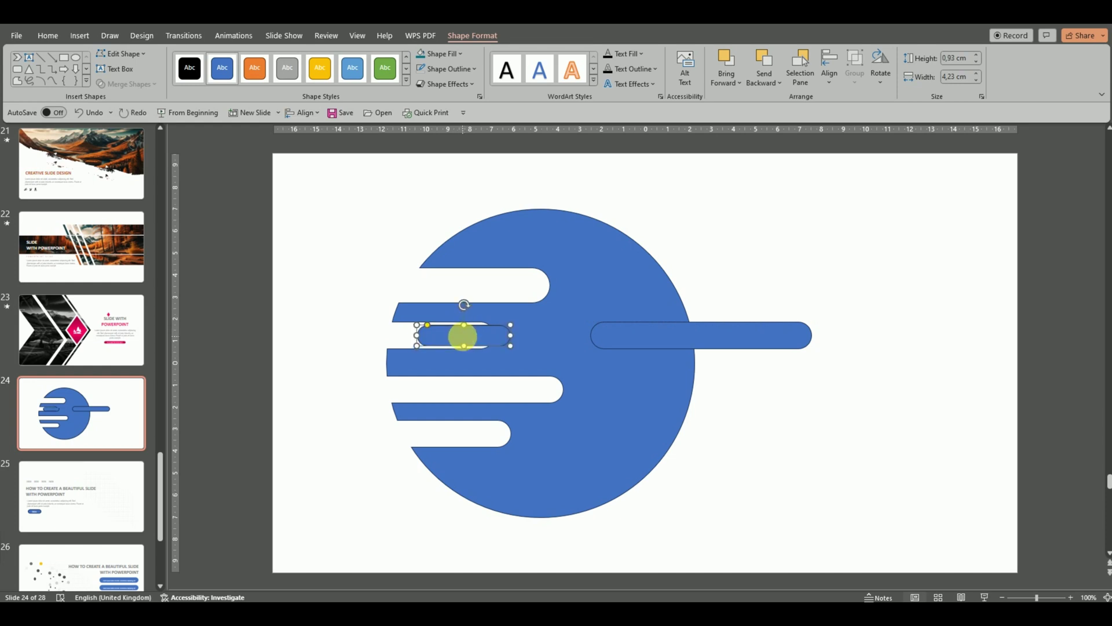
left_click_drag(464, 342, 464, 344)
Fit the copy as a 6.19 cm bar in the third notch and union it with the circle.
left_click(424, 336)
mouse_move(424, 336)
left_mouse_down()
mouse_move(413, 342)
mouse_move(531, 397)
left_mouse_up()
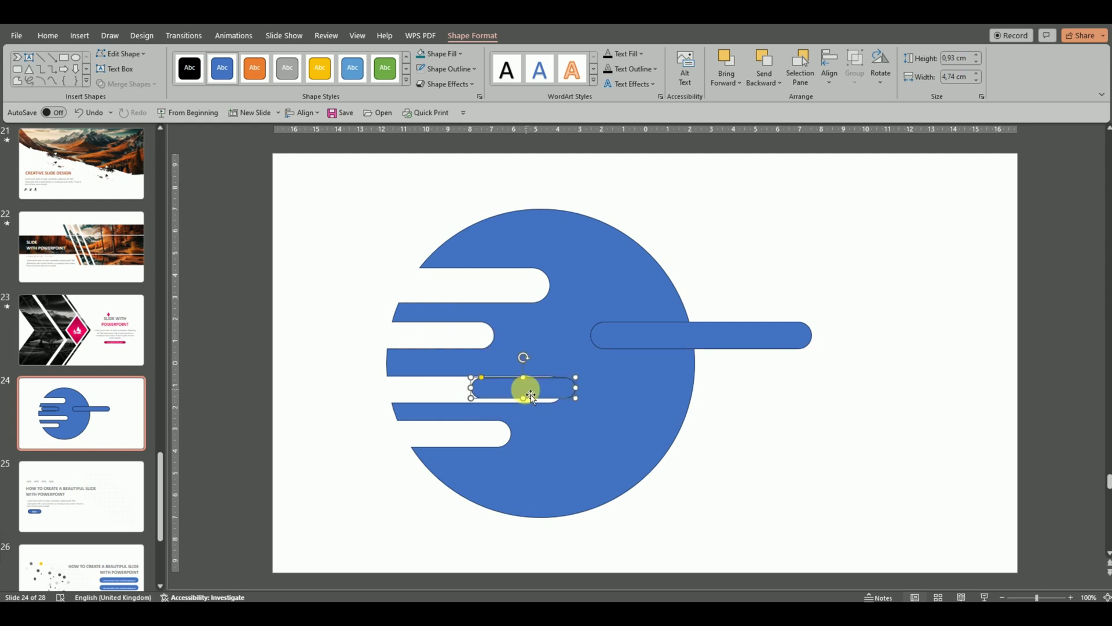
key("ctrl+z")
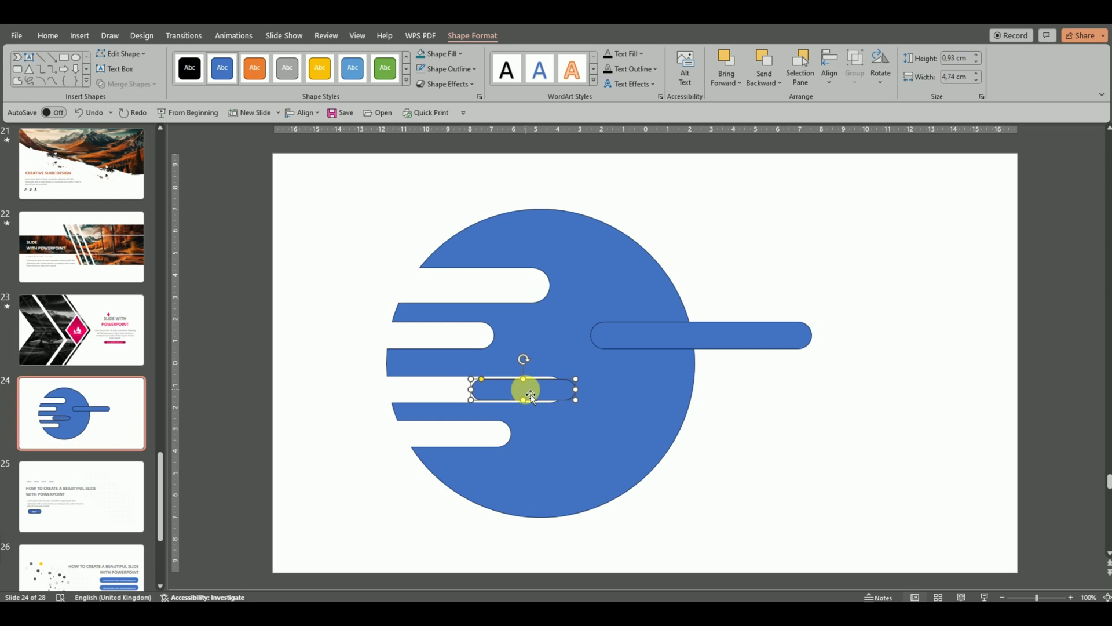
left_click_drag(470, 389, 440, 395)
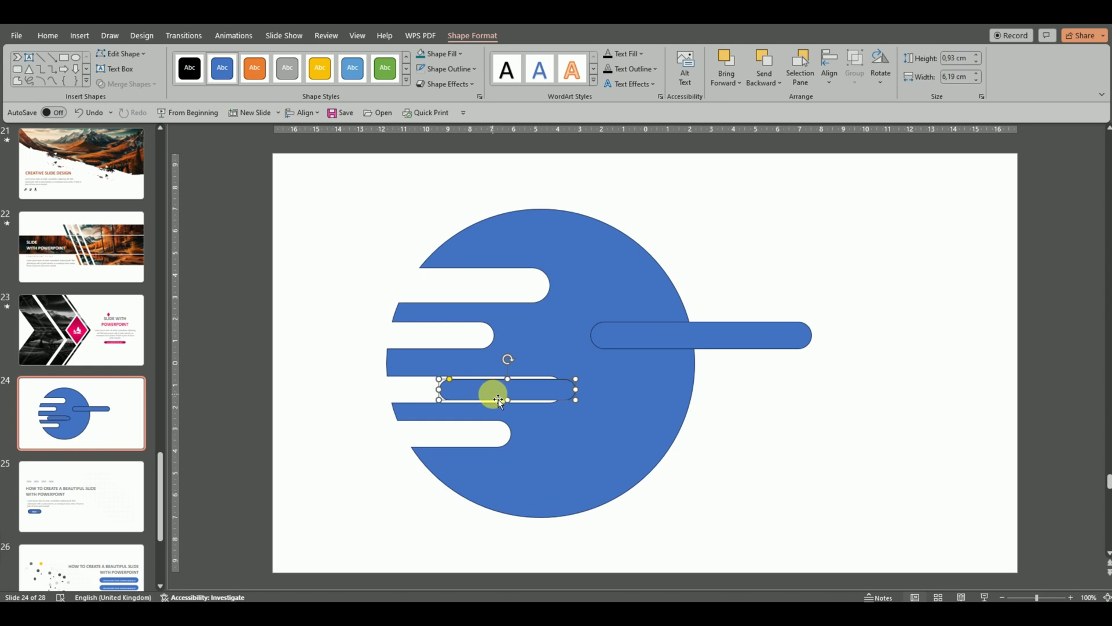
left_click(533, 444, "shift")
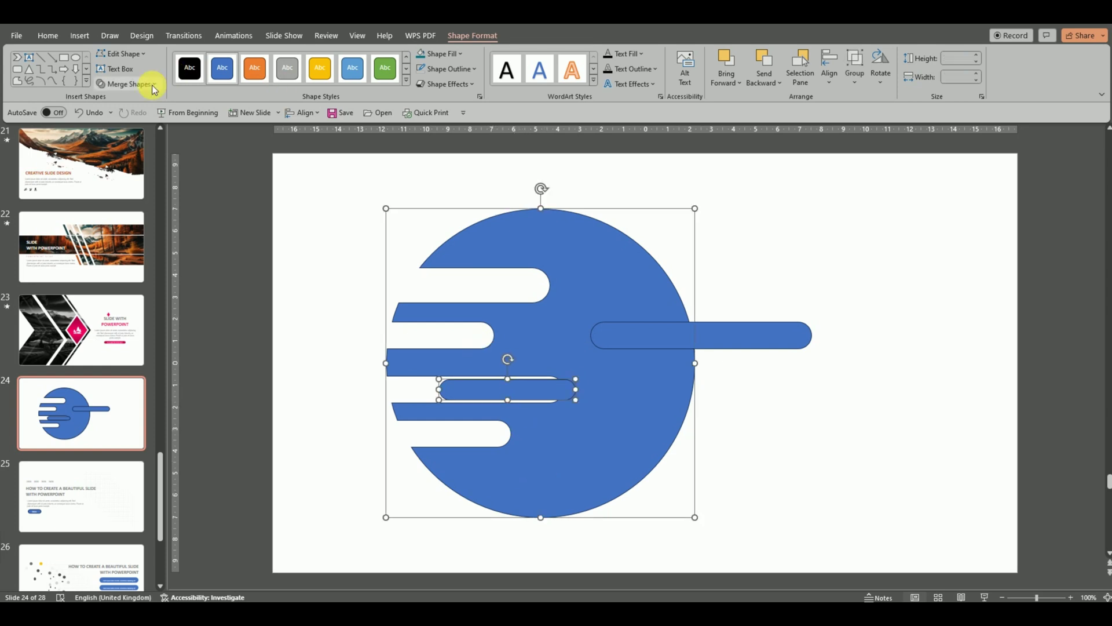
left_click(131, 84)
left_click(131, 100)
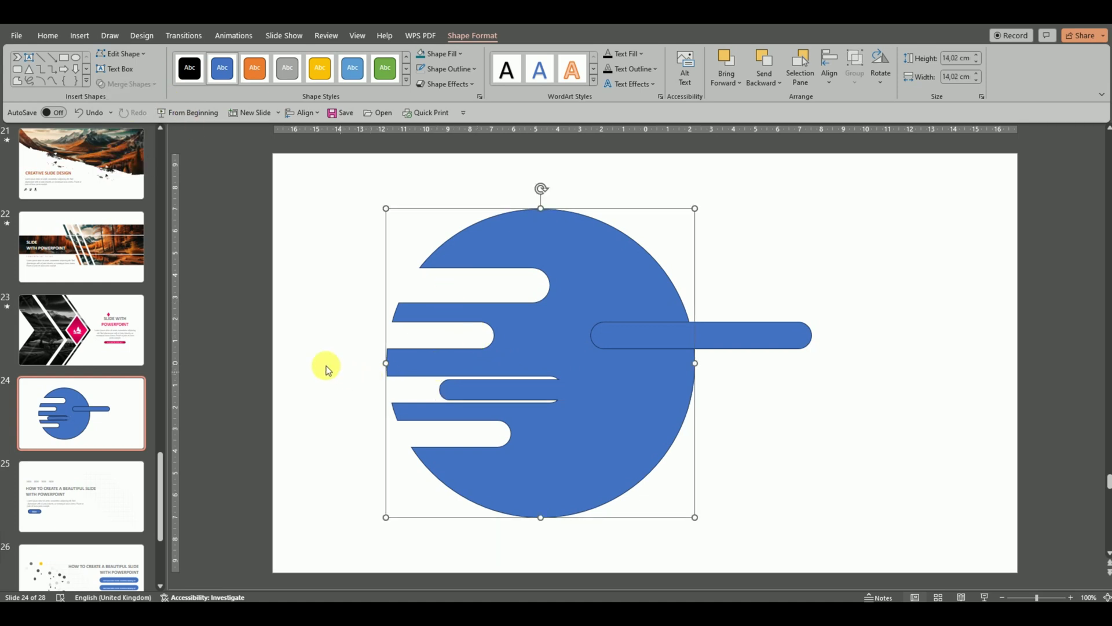
Copy the long pill, shorten it and lay it across the top cutout, jutting out left.
left_click(303, 349)
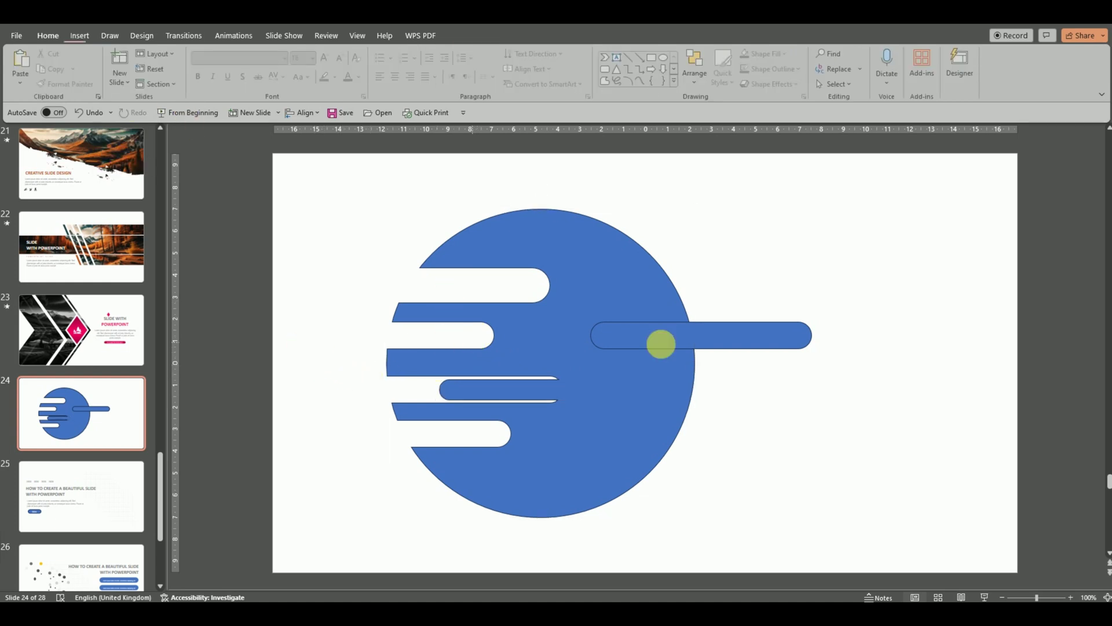
left_click(675, 345)
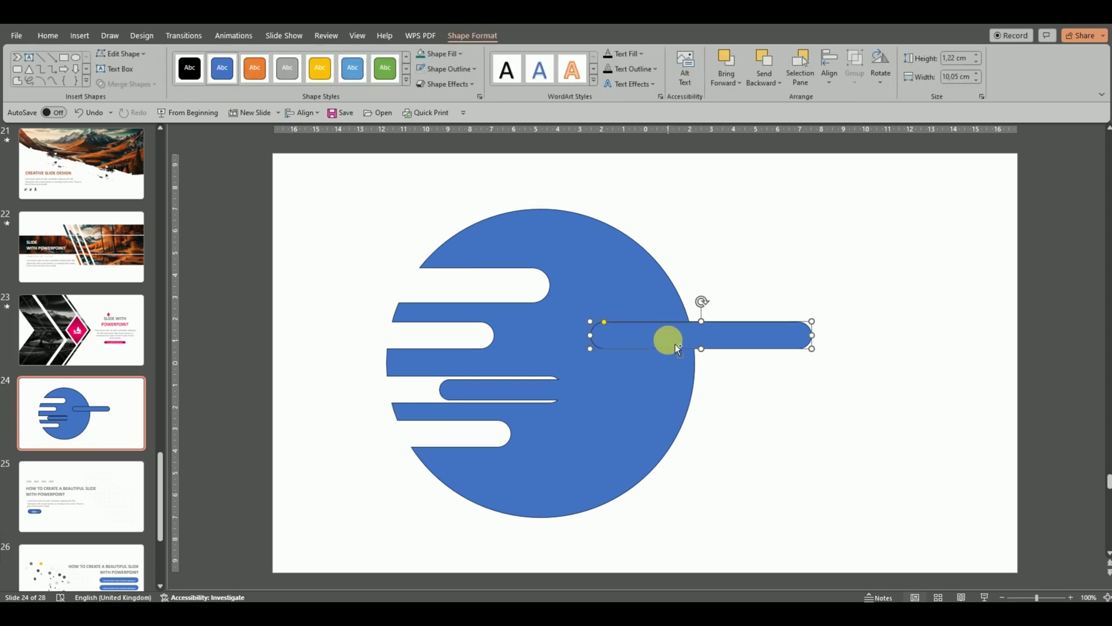
left_click_drag(679, 348, 476, 286)
left_click_drag(635, 287, 416, 290)
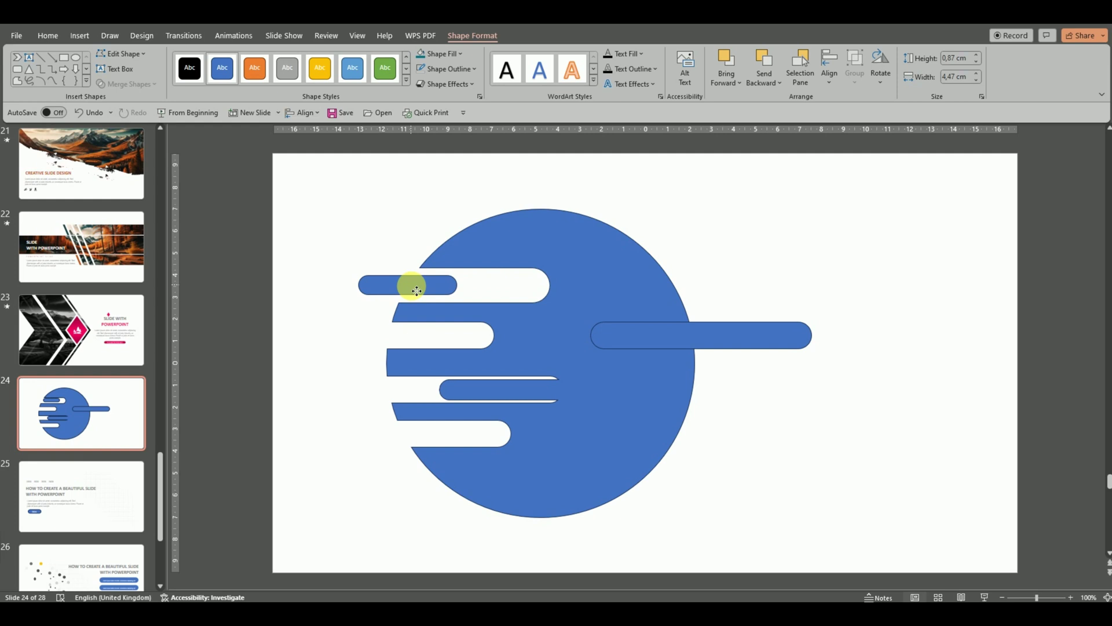
left_click_drag(417, 290, 416, 290)
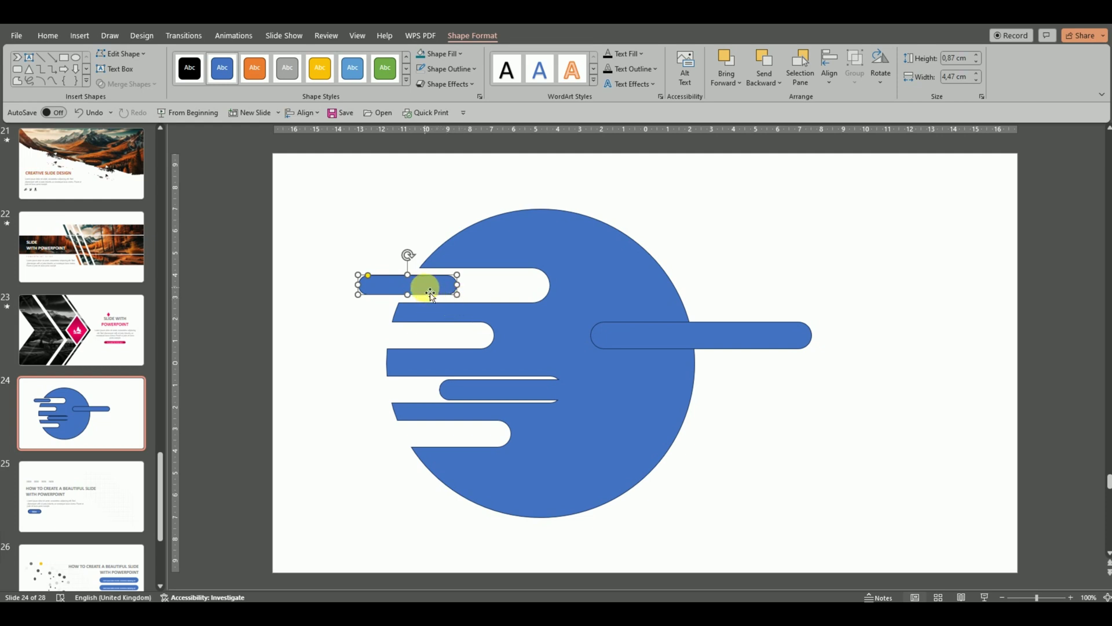
Duplicate the short pill into the bottom cutout, sized 0.72 × 3.68 cm.
key("ctrl+v")
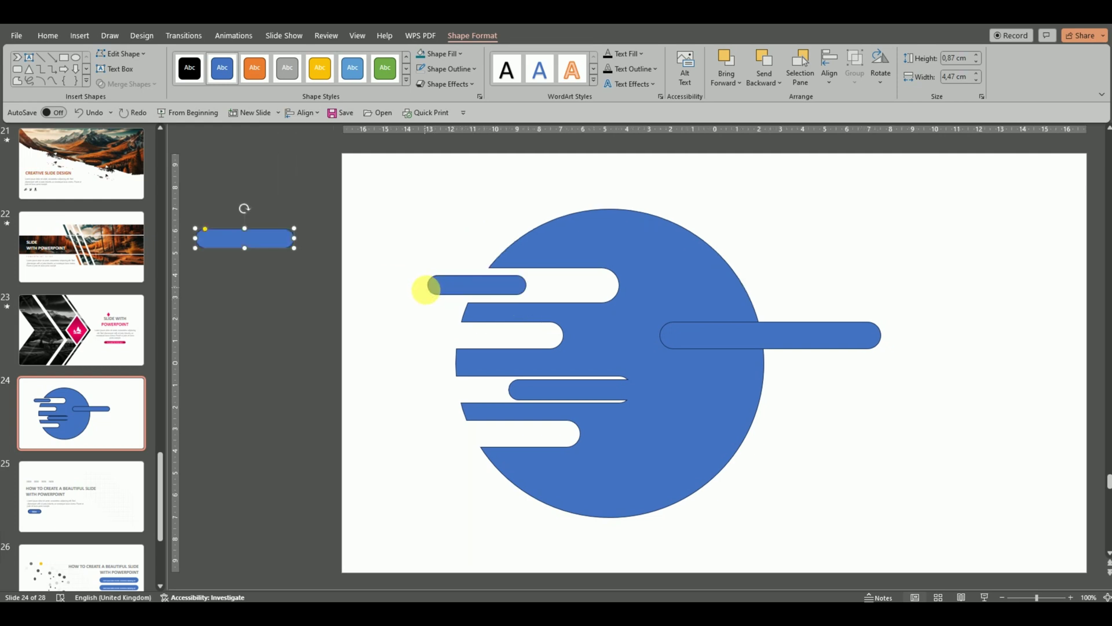
left_click_drag(280, 252, 526, 439)
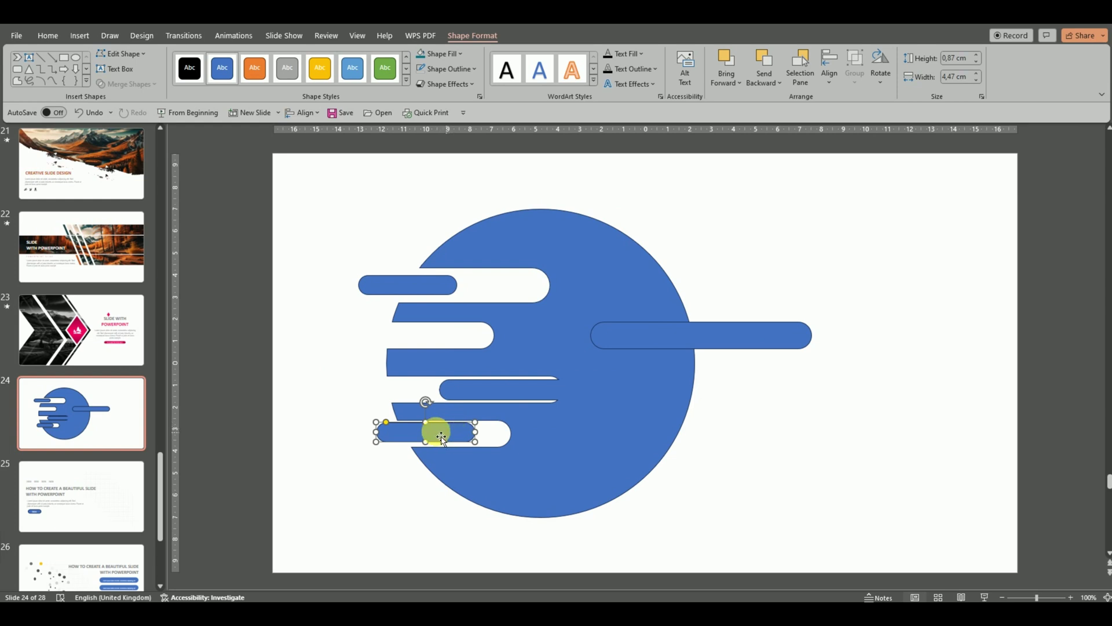
mouse_move(474, 441)
left_mouse_down()
mouse_move(457, 432)
mouse_move(473, 432)
left_mouse_up()
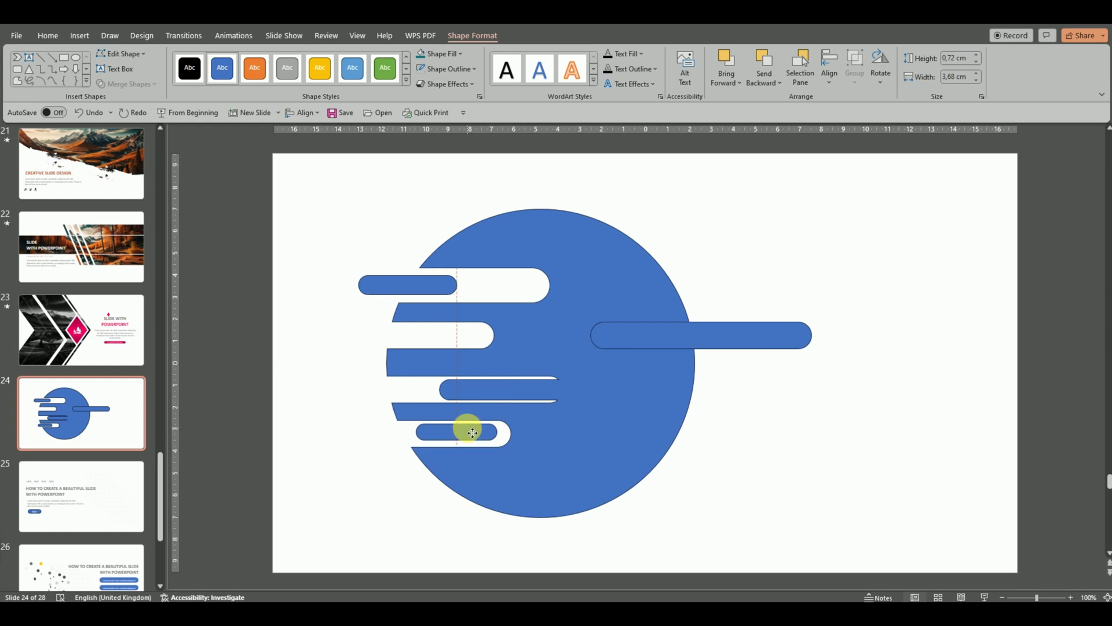
left_click_drag(473, 432, 469, 432)
key("ctrl+z")
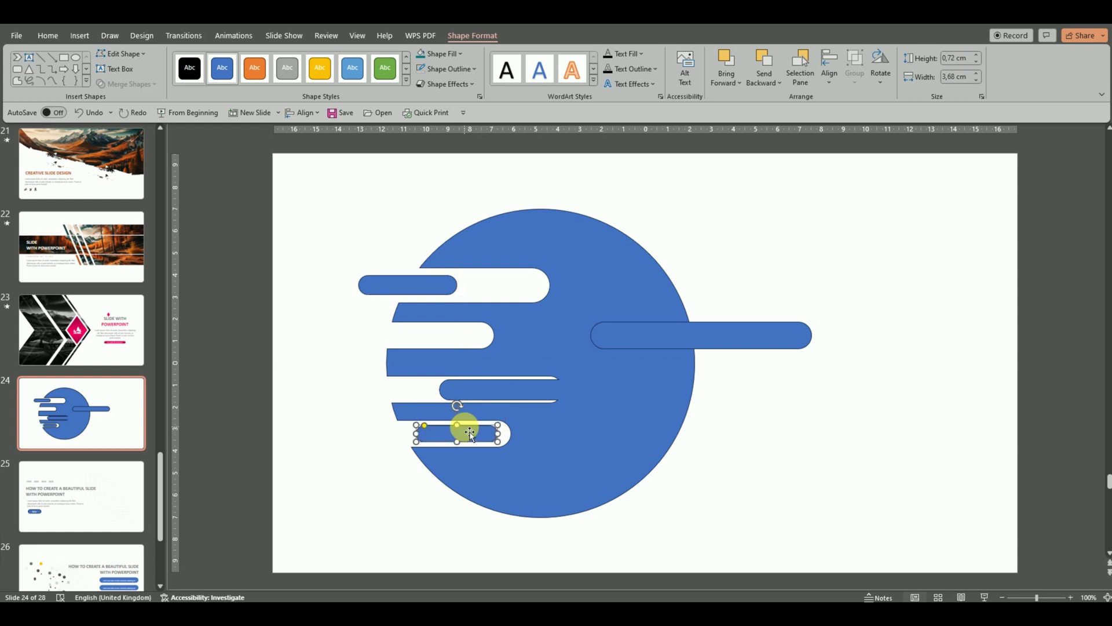
Drop a copy of the long pill at the top right of the slide.
left_click(745, 444)
left_click(685, 335)
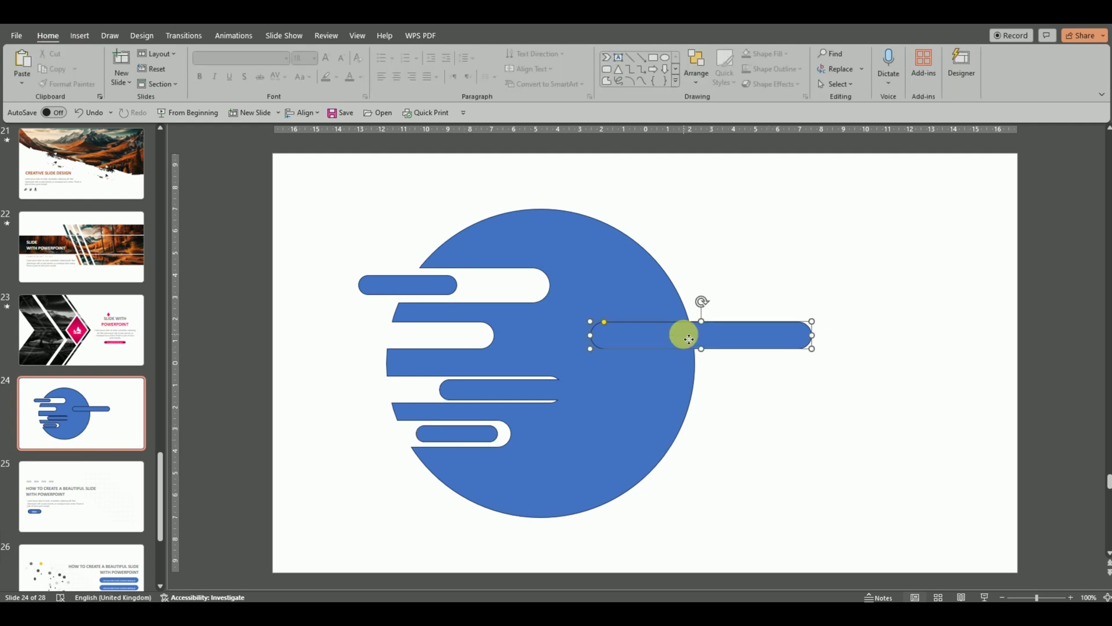
mouse_move(689, 339)
left_mouse_down()
mouse_move(699, 348)
mouse_move(808, 231)
left_mouse_up()
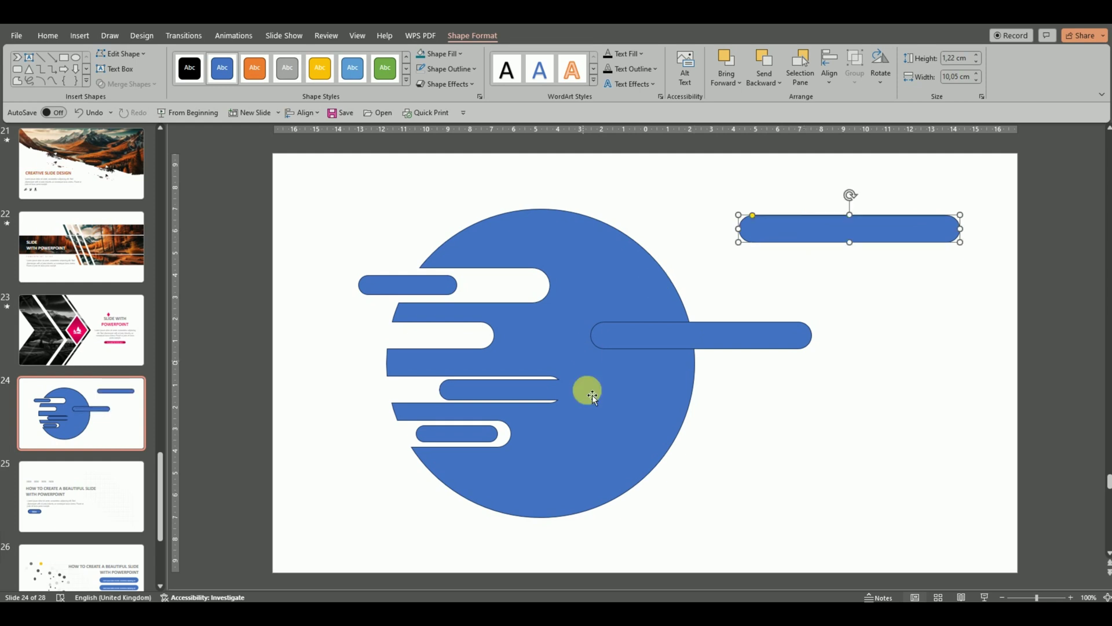
left_click(544, 323)
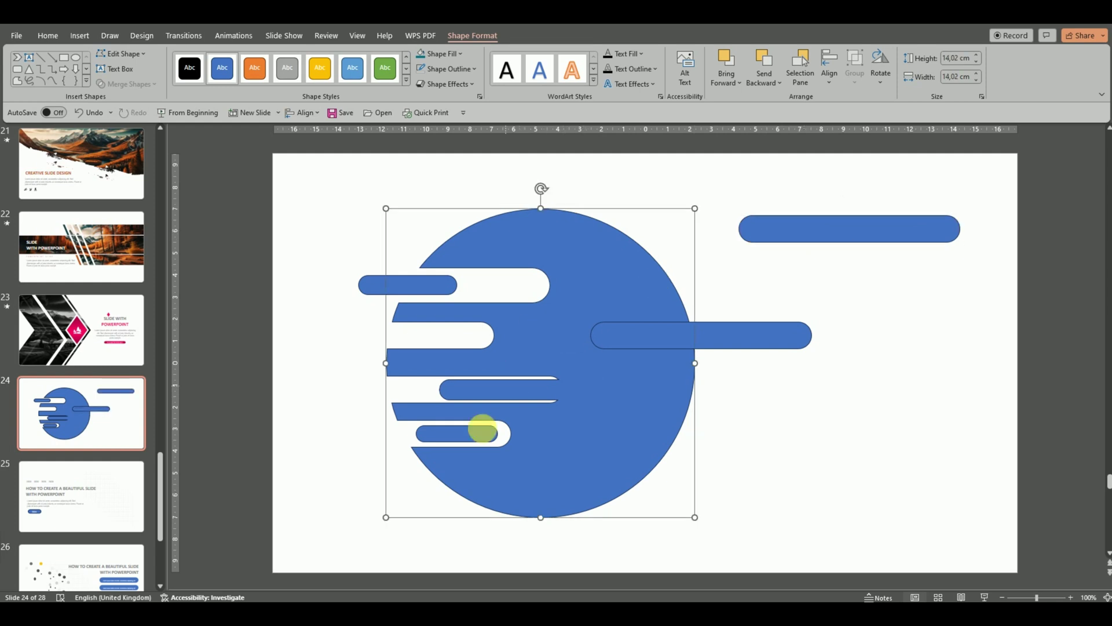
left_click(457, 424)
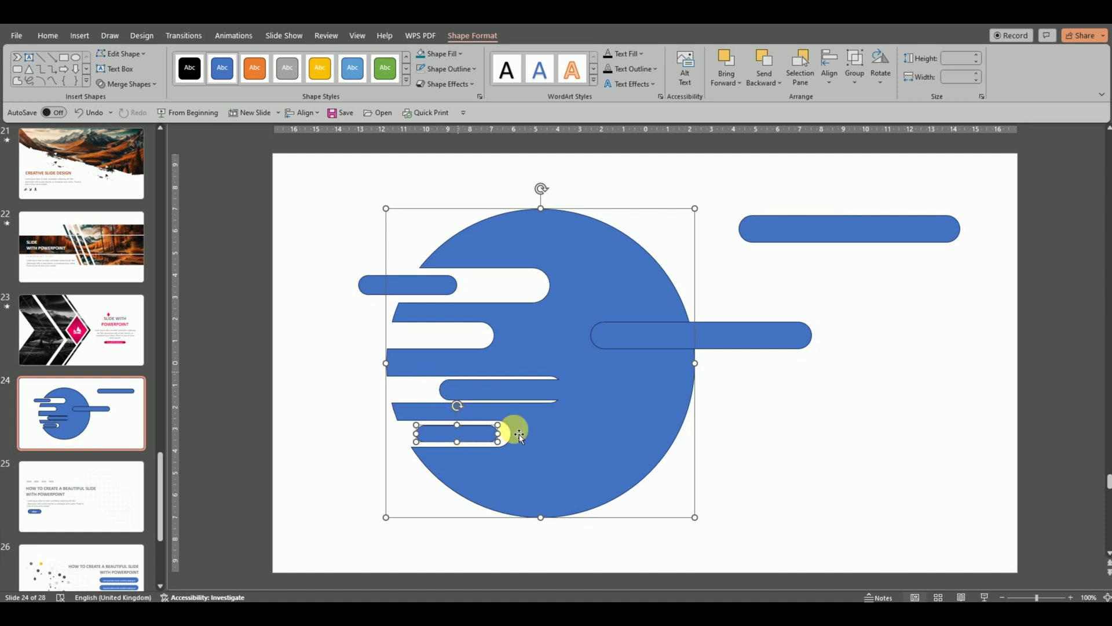
Nudge the small bottom-notch bar slightly to the right.
left_click(415, 502)
left_click(464, 435)
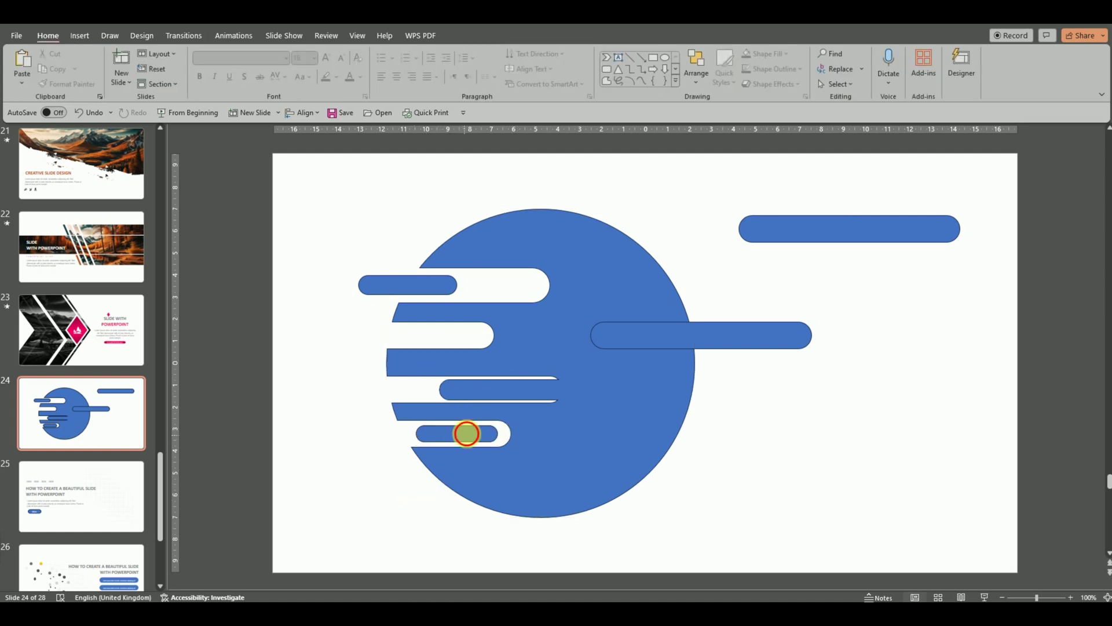
key("ctrl+Right")
key("ctrl+Right")
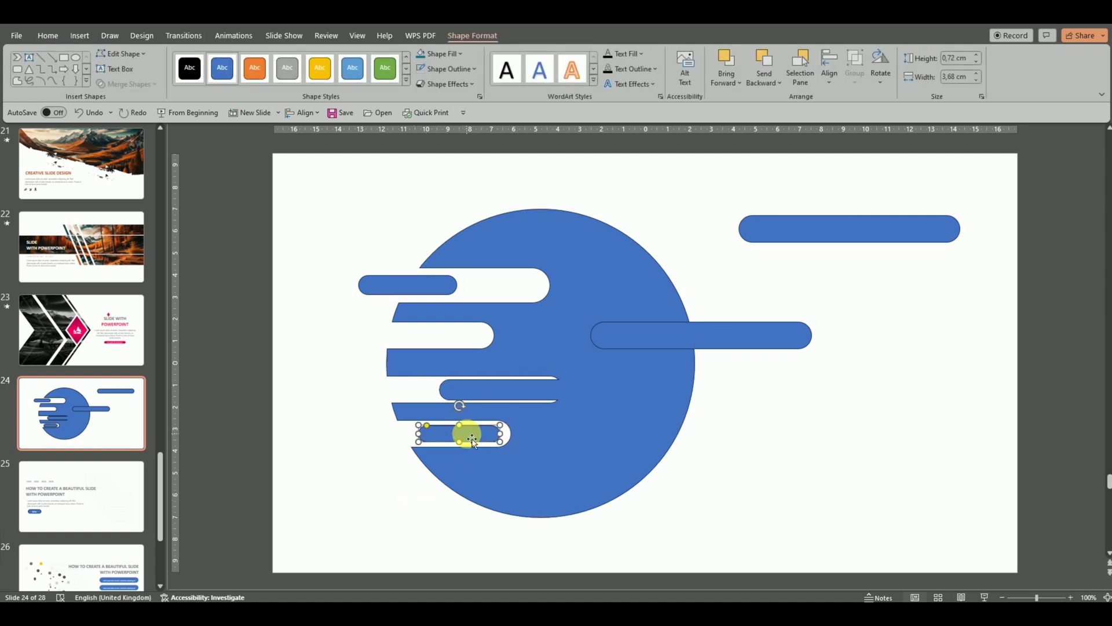
left_click(371, 447)
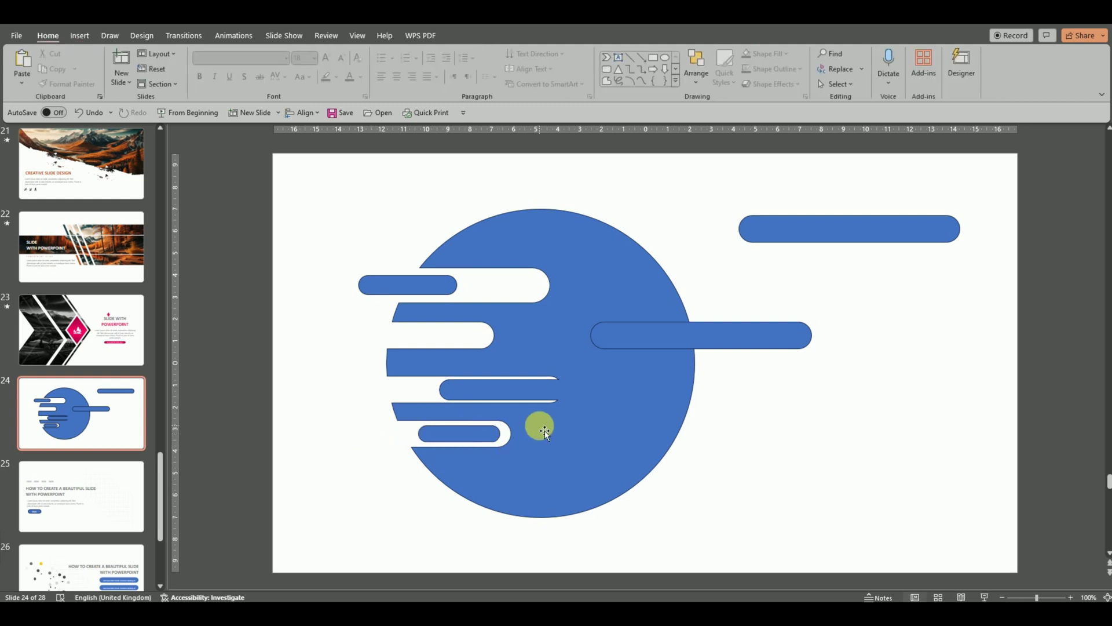
left_click(467, 433)
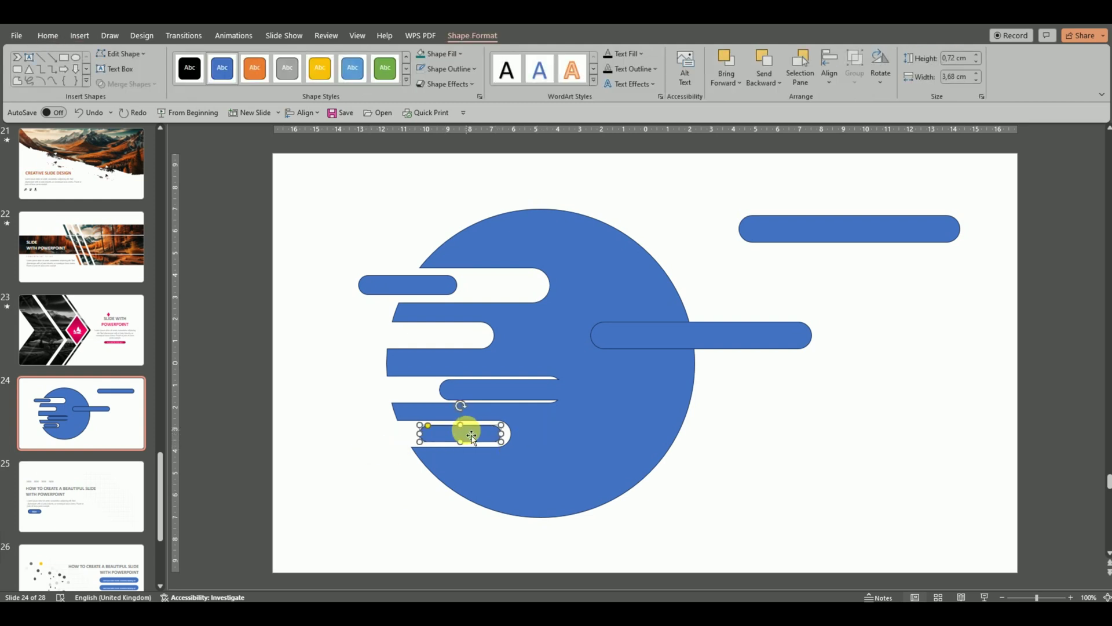
key("ctrl+Right")
key("ctrl+Right")
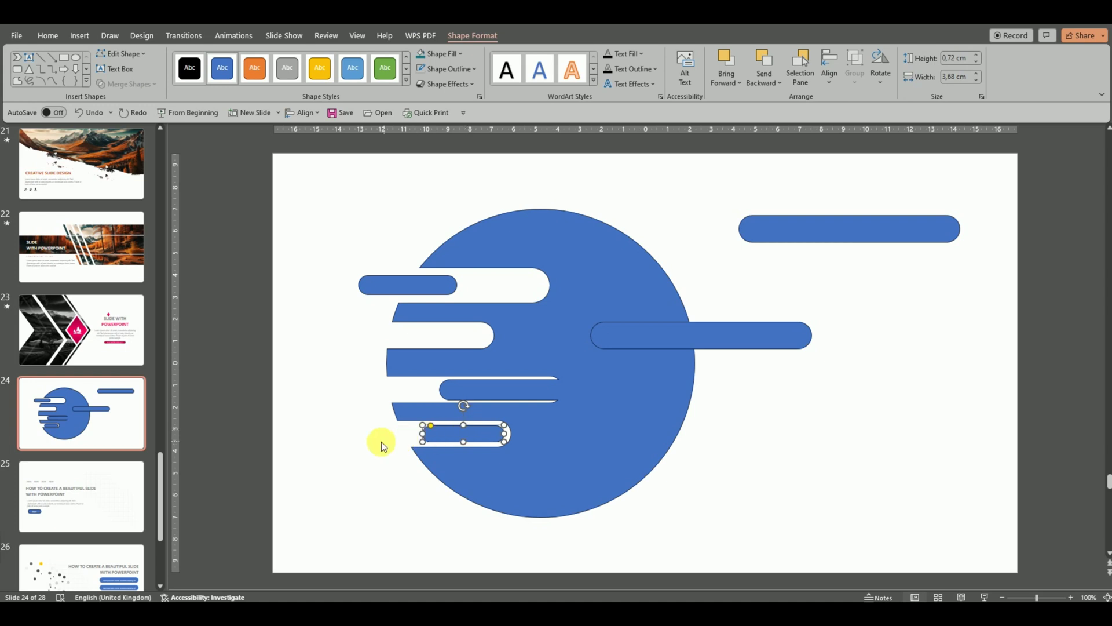
left_click(383, 441)
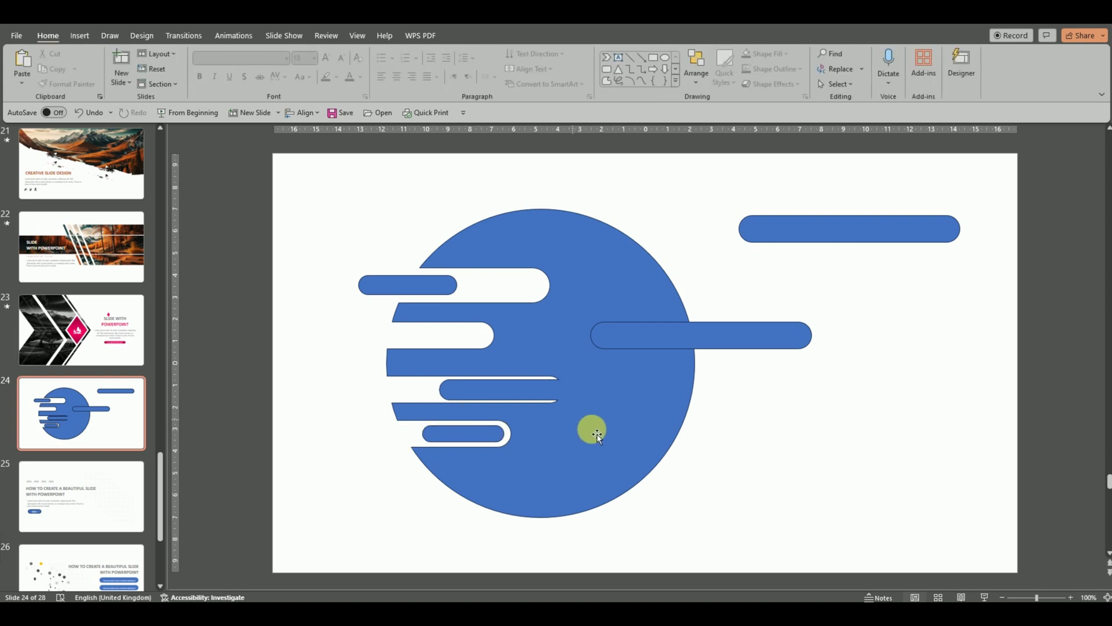
Union the small bar into the circle, then subtract the long middle pill from it.
left_click(592, 440)
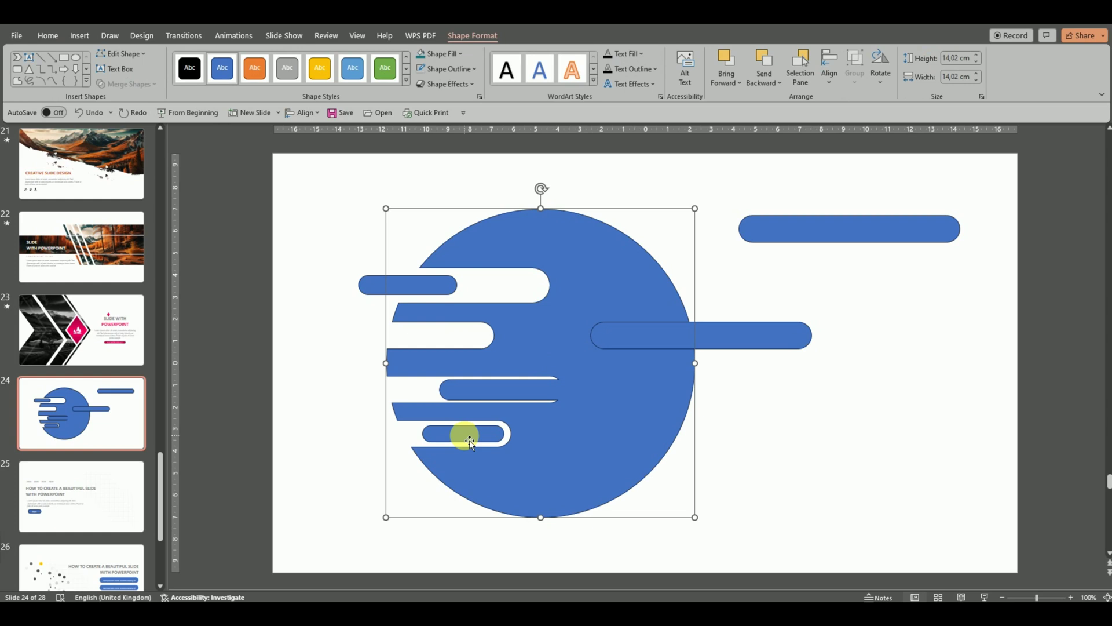
left_click(474, 445, "shift")
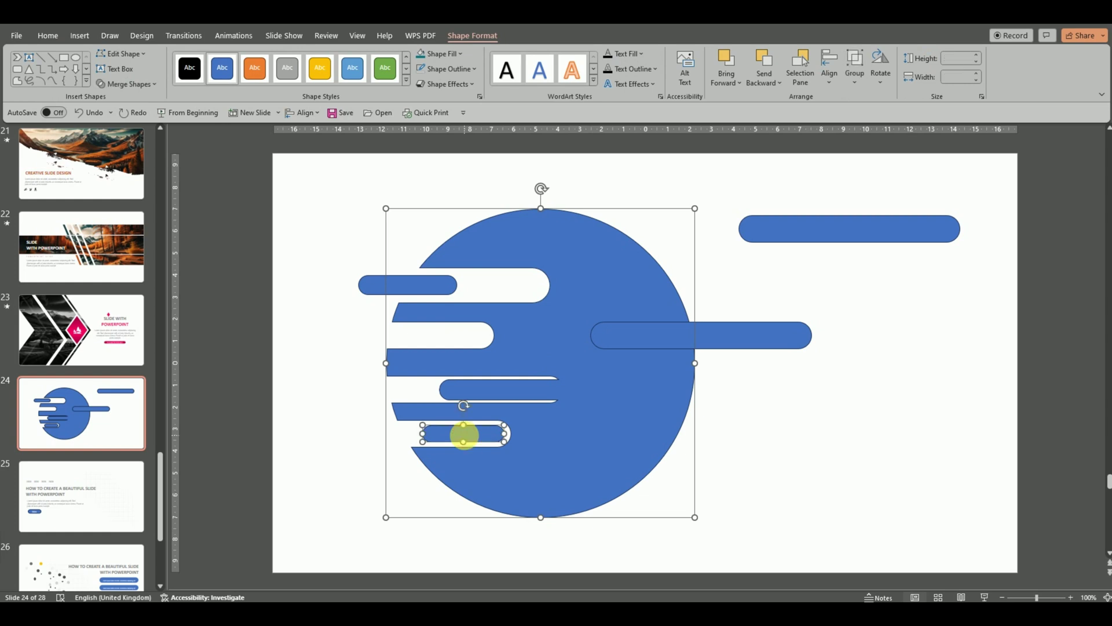
left_click(129, 86)
left_click(123, 99)
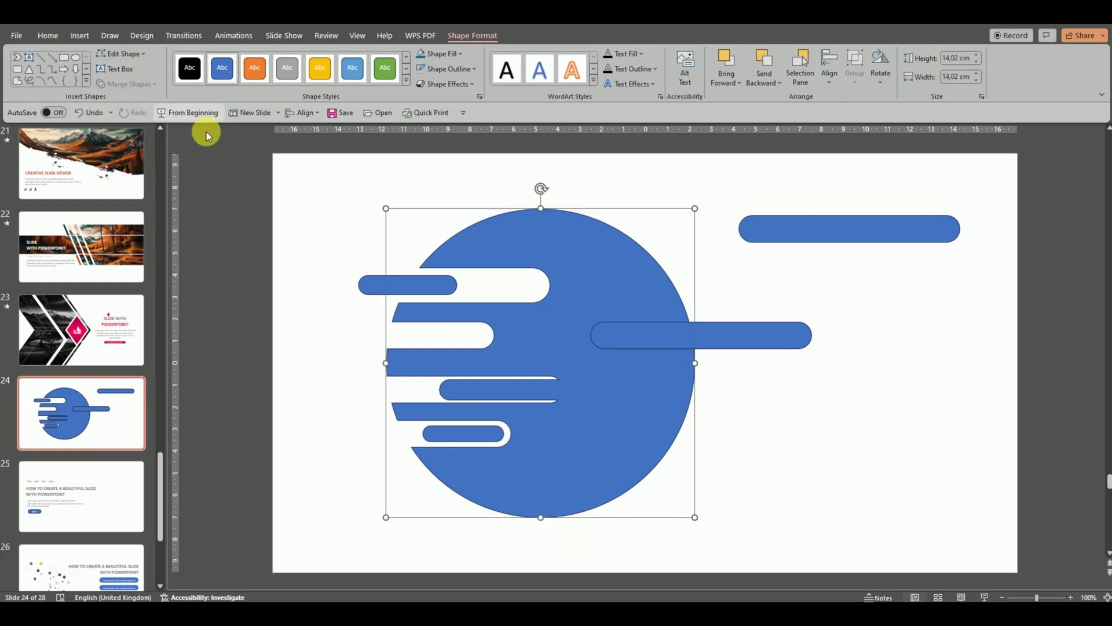
left_click(650, 331, "shift")
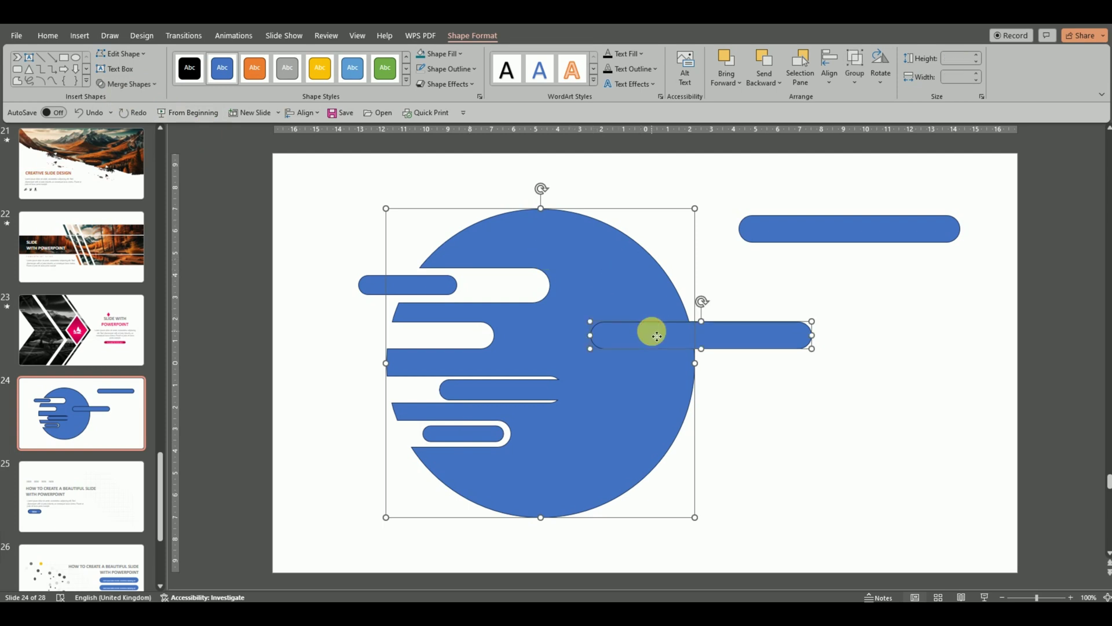
left_click(134, 85)
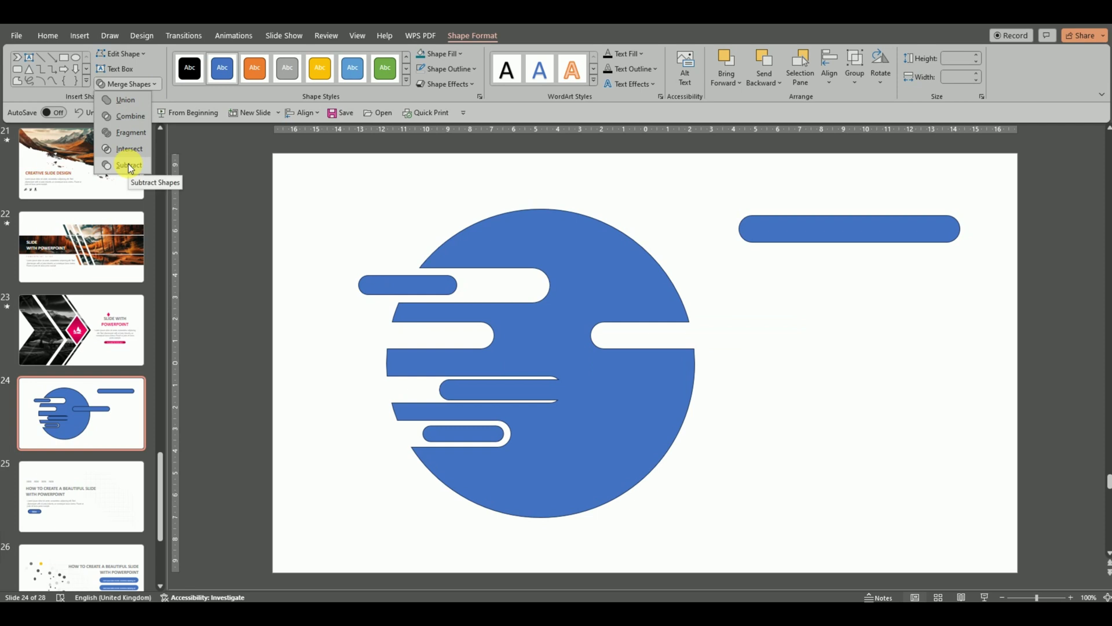
left_click(128, 166)
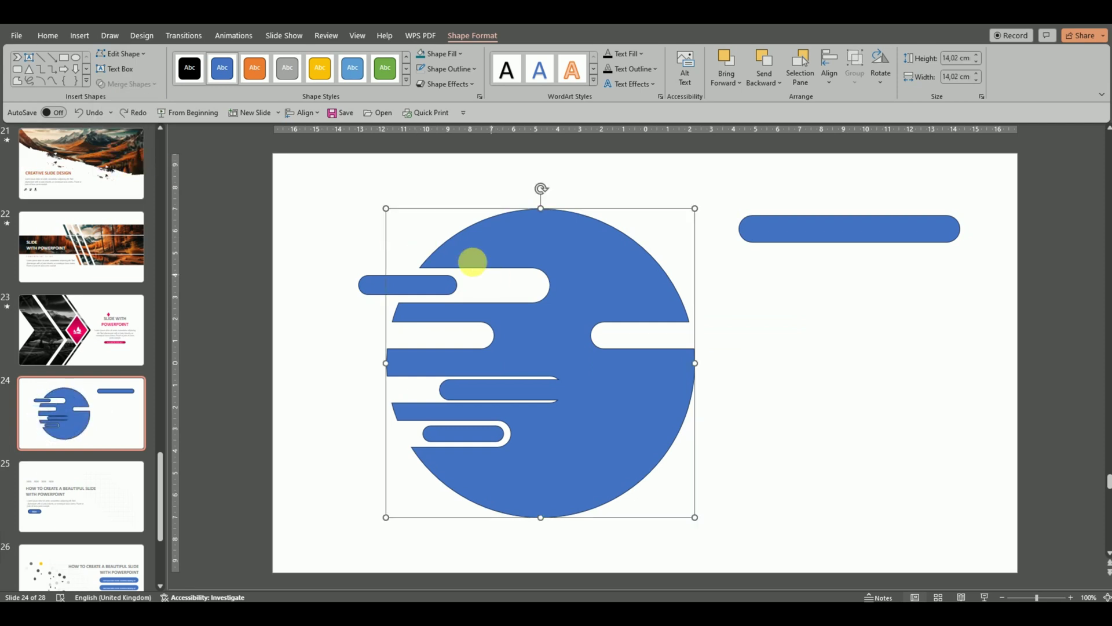
Move the circle and small top pill left together and enlarge them.
left_click(373, 282, "shift")
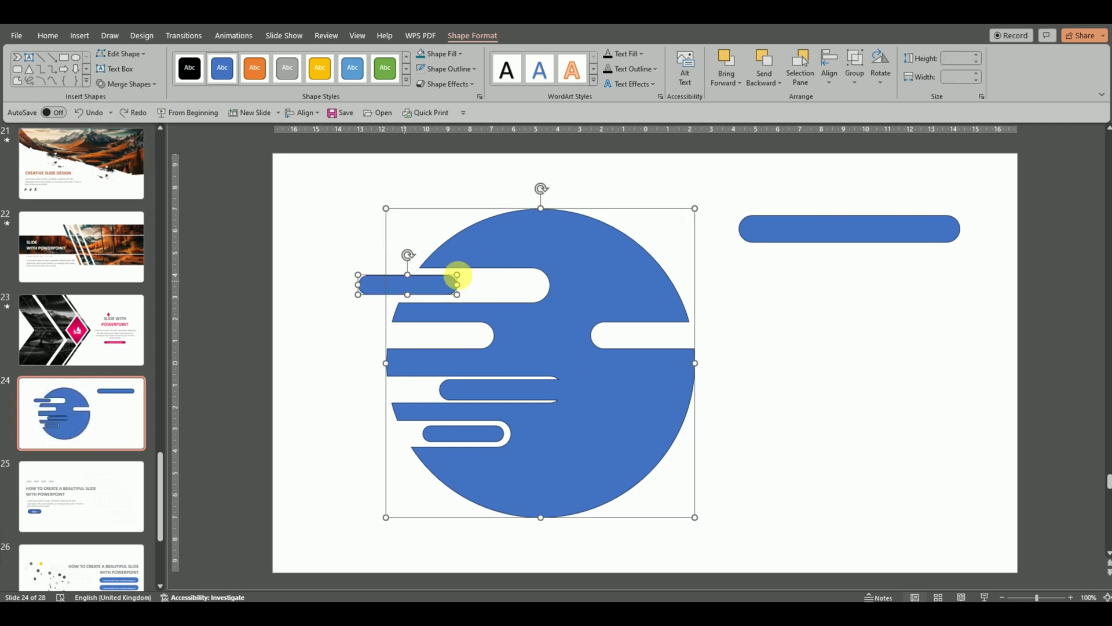
left_click_drag(523, 258, 470, 261)
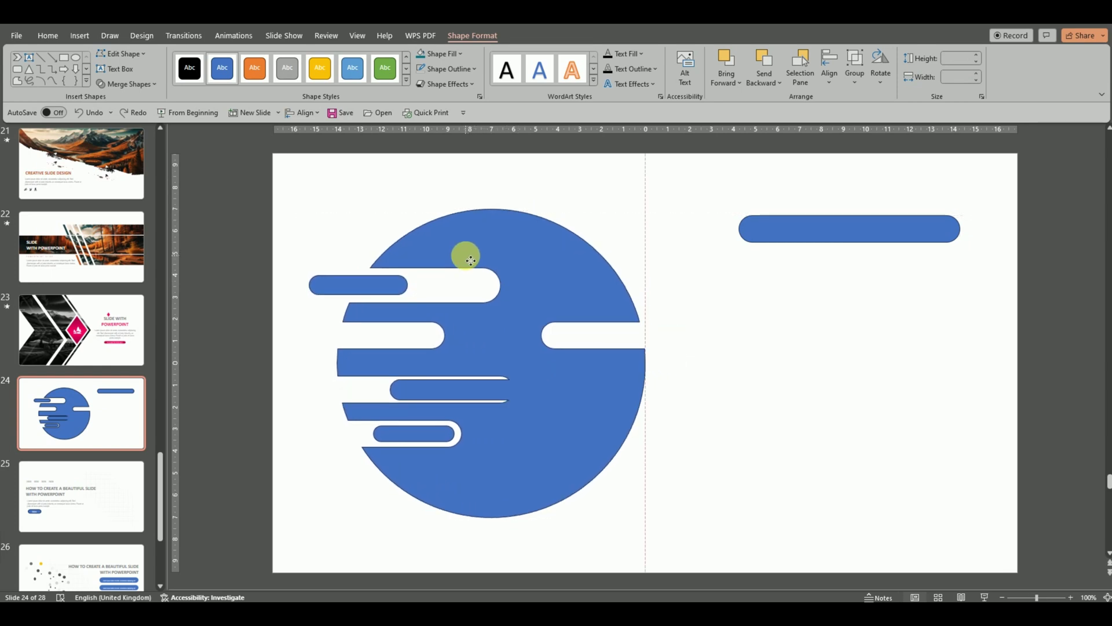
left_click_drag(471, 261, 471, 260)
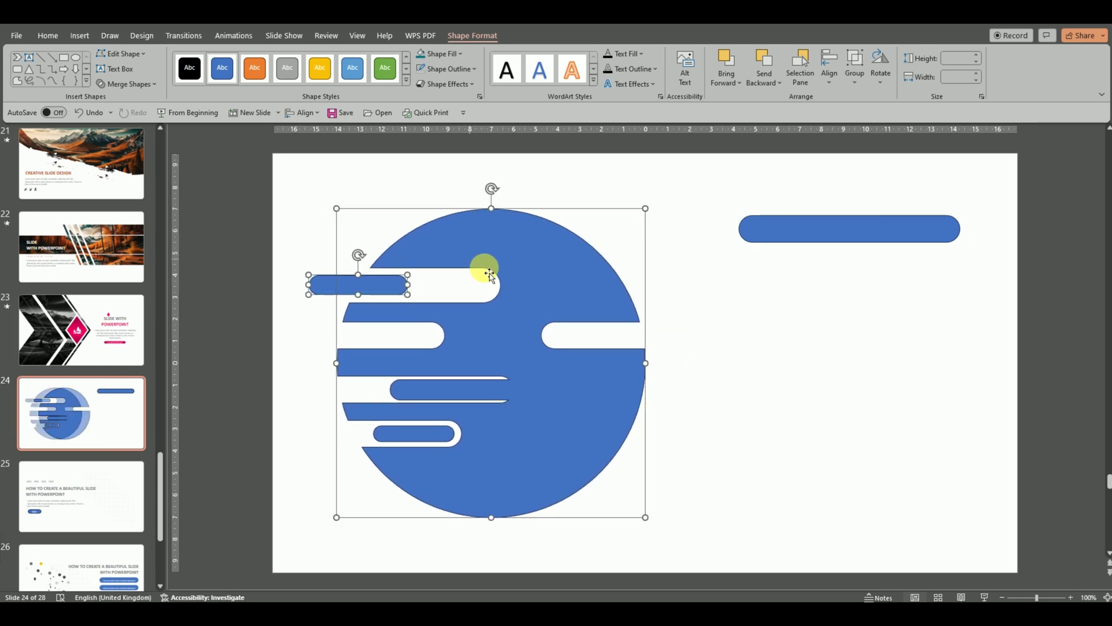
left_click(685, 333)
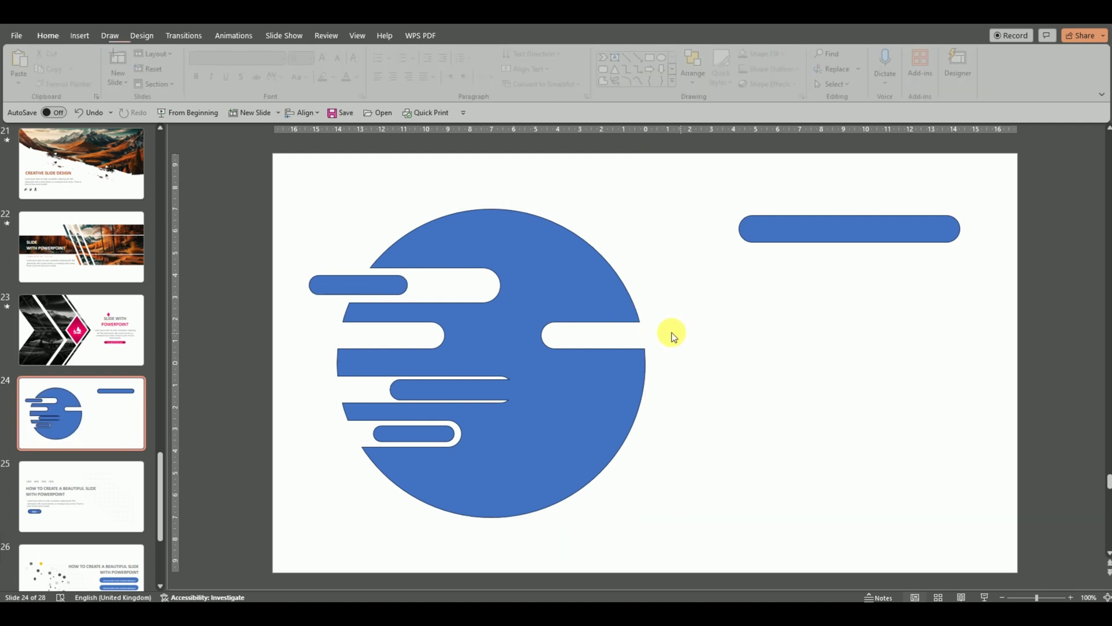
left_click(402, 284)
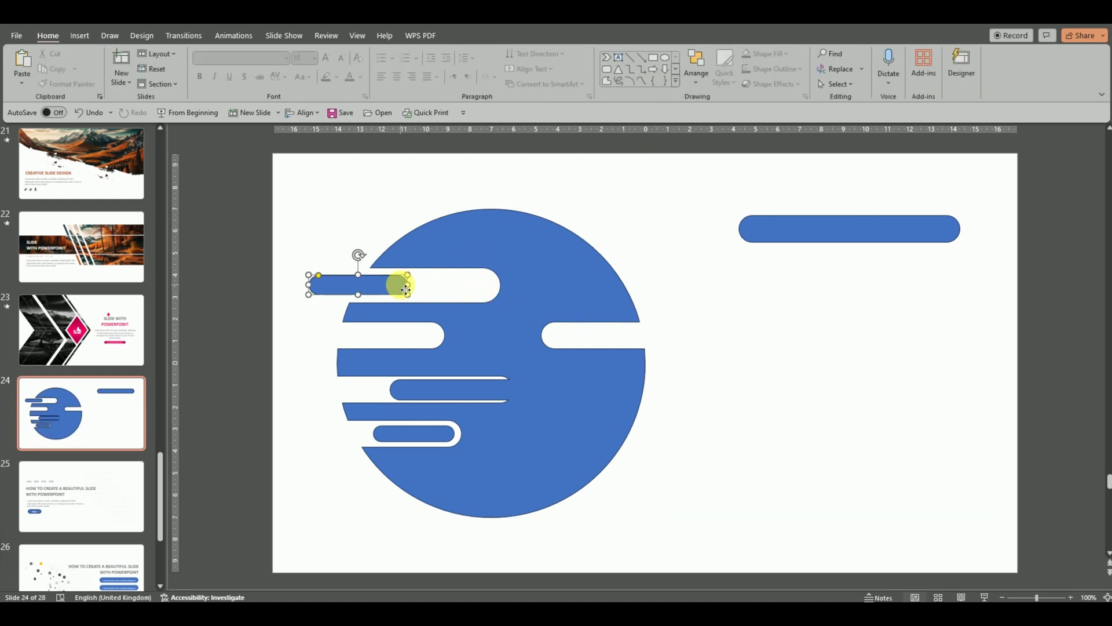
left_click(534, 305, "shift")
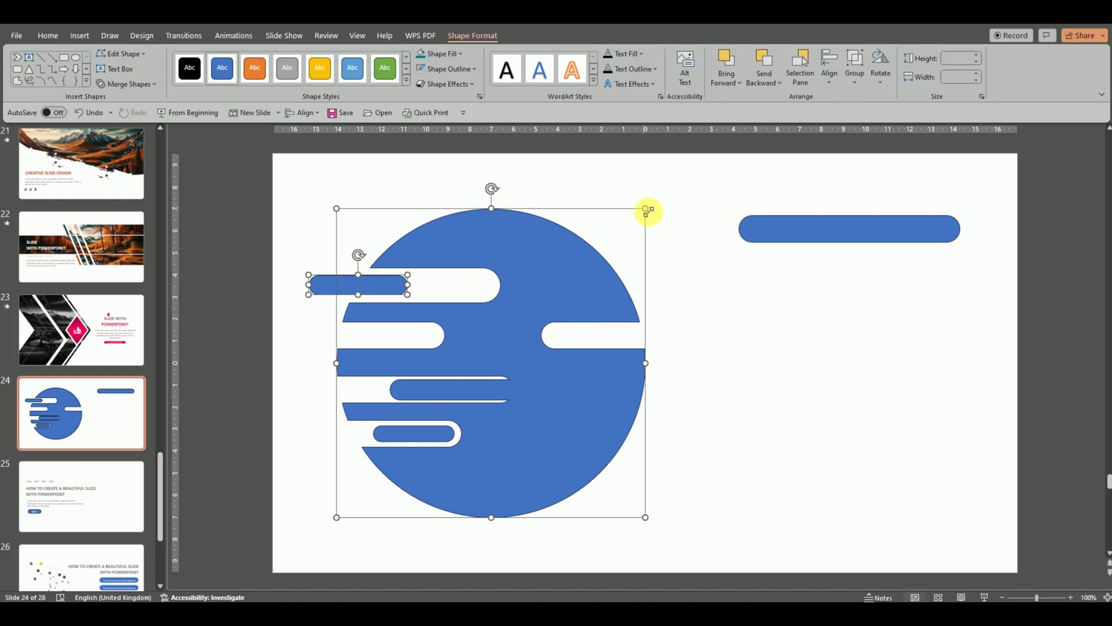
left_click_drag(645, 208, 654, 195)
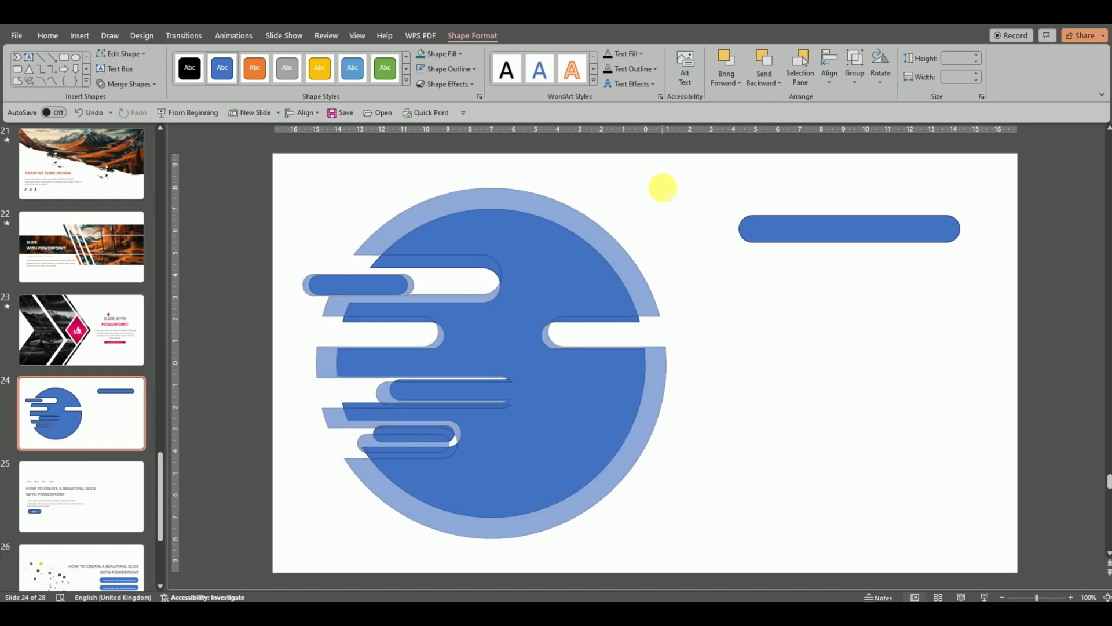
left_click_drag(655, 193, 666, 187)
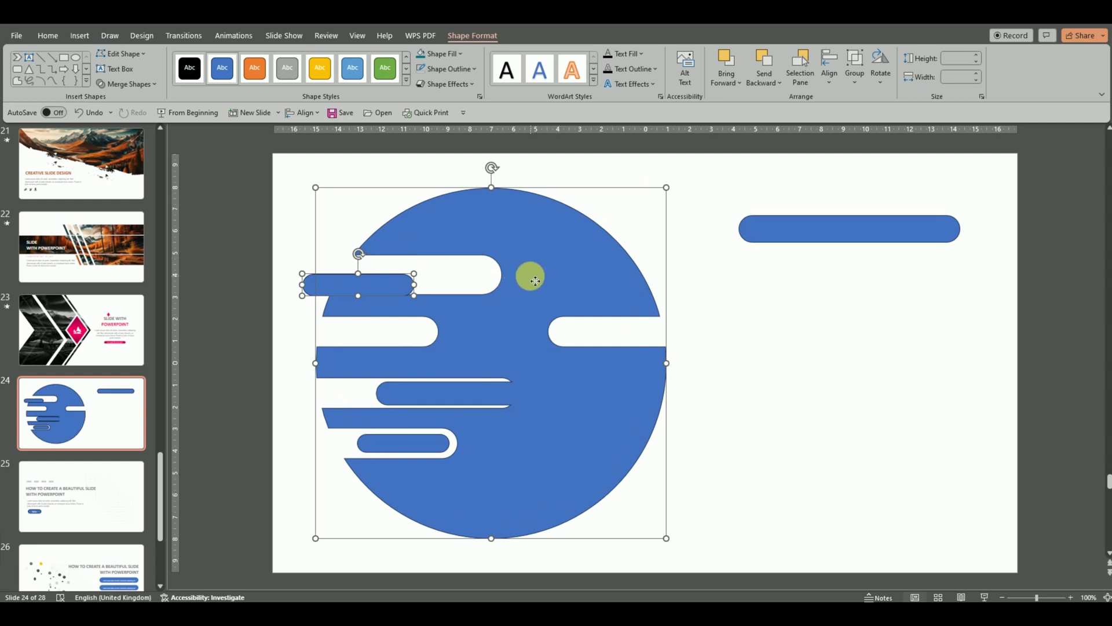
left_click_drag(533, 283, 561, 271)
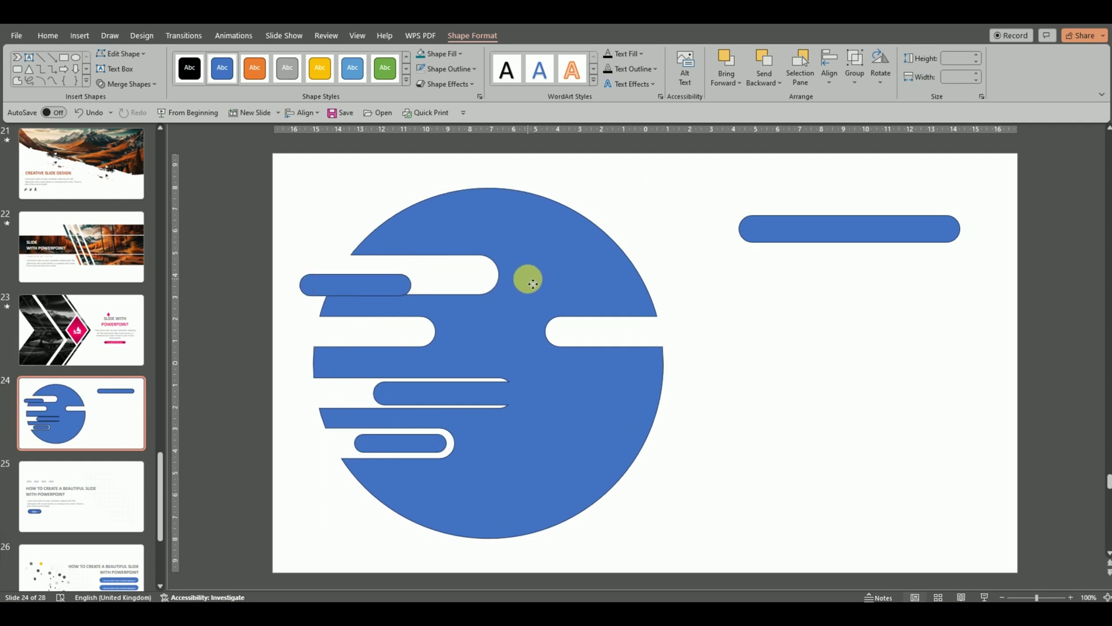
Set the circle to 16 × 16 cm and slide the small pill against its left edge.
left_click(562, 271)
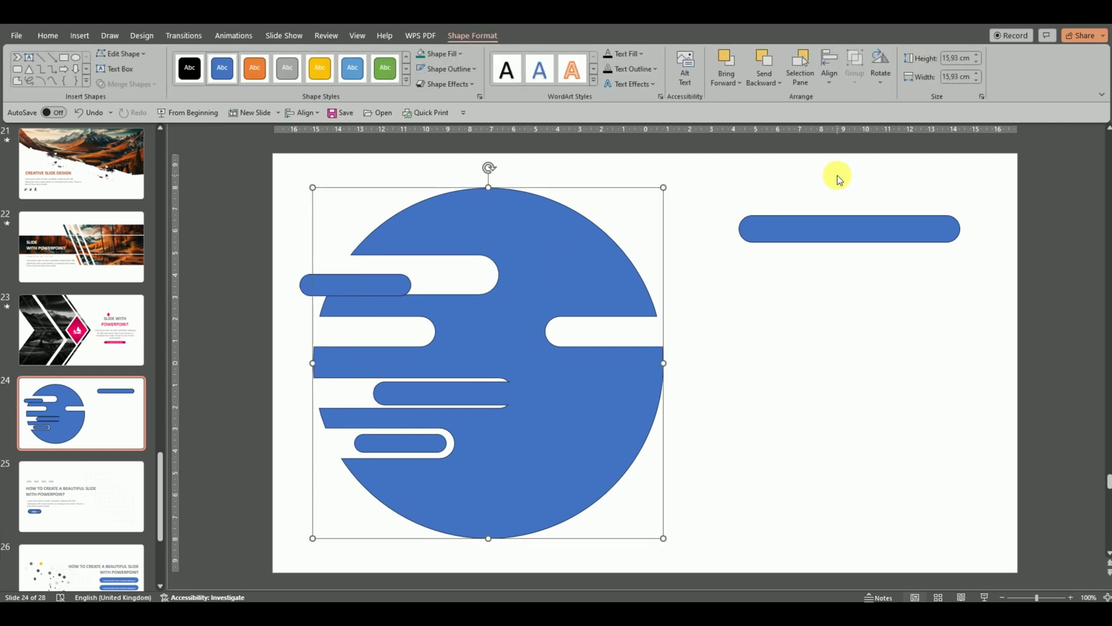
left_click(977, 56)
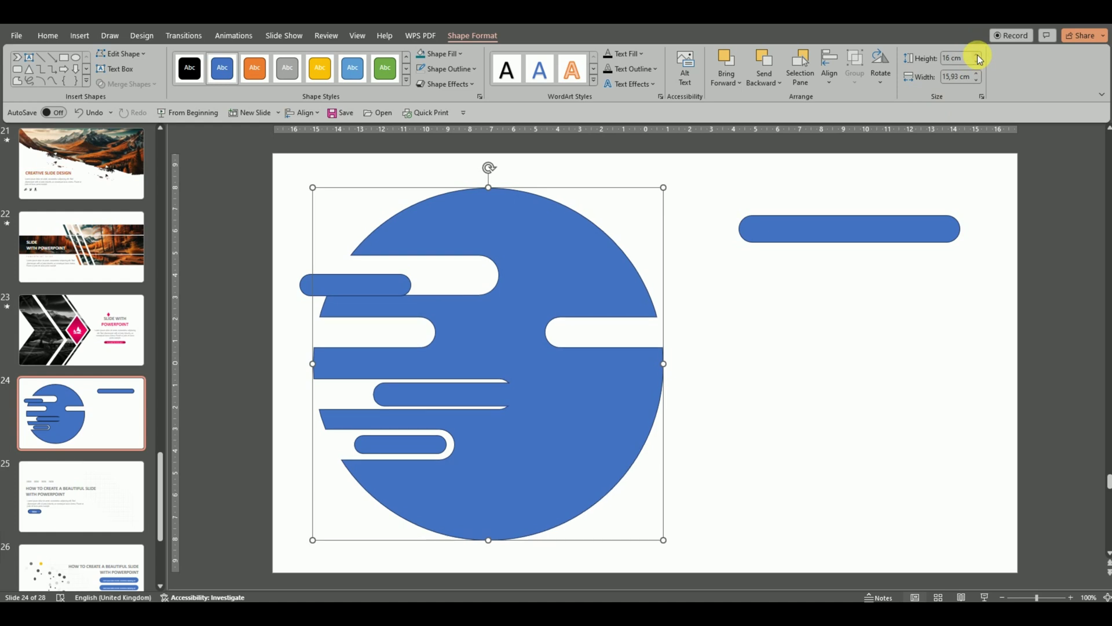
left_click(978, 80)
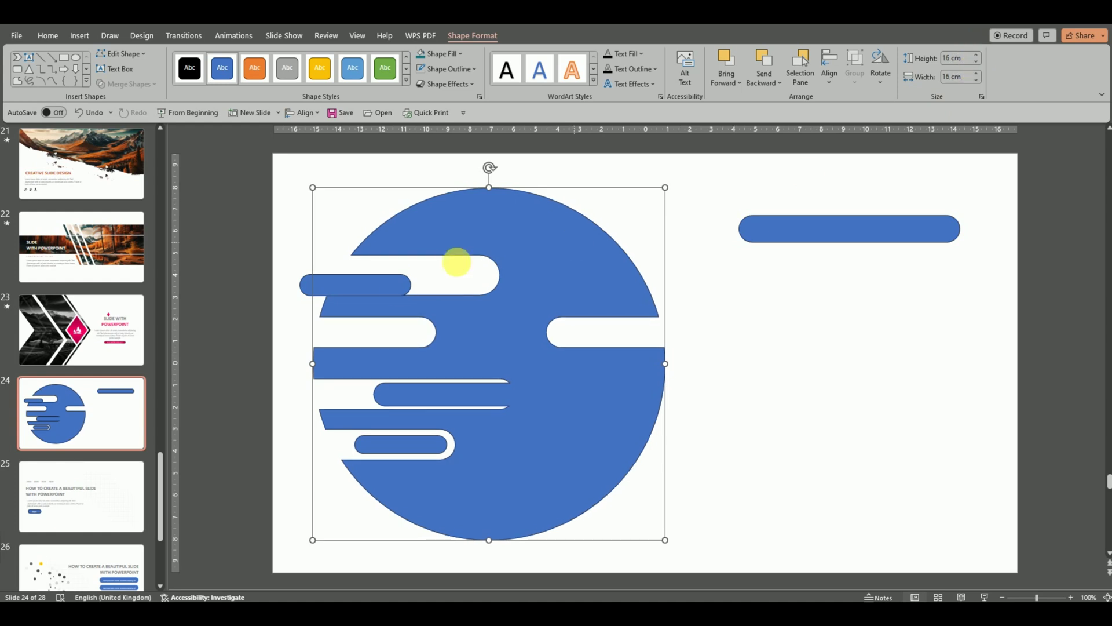
mouse_move(389, 286)
left_mouse_down()
mouse_move(417, 283)
mouse_move(391, 284)
left_mouse_up()
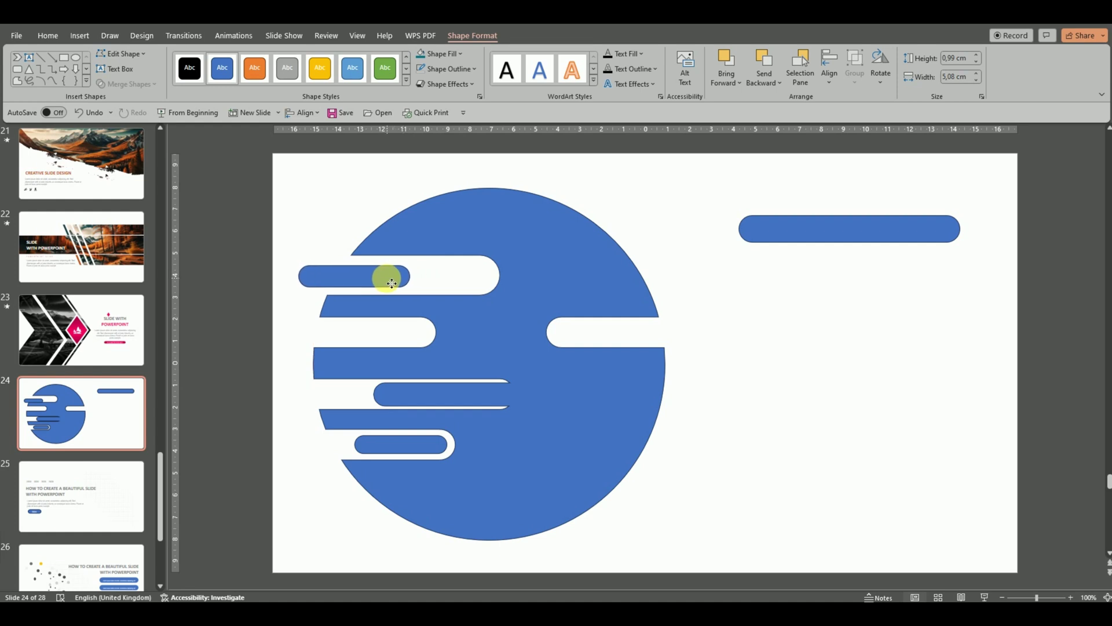
Nudge the top pill left and add a 0.99 × 3.74 cm copy at the lower slot.
left_click_drag(392, 283, 391, 282)
left_click_drag(388, 282, 383, 282)
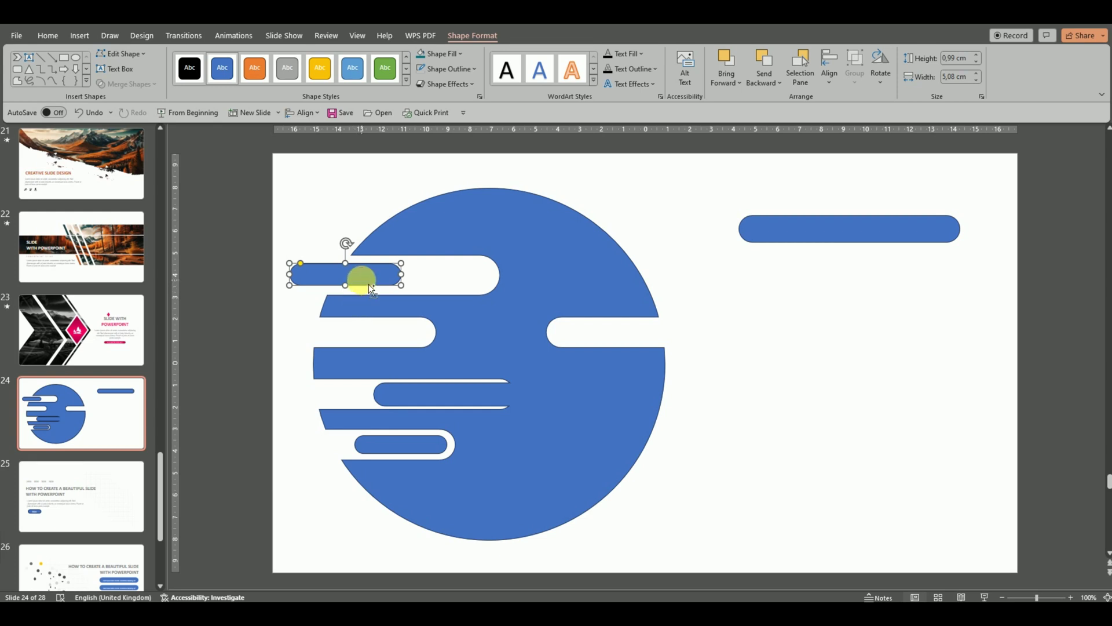
mouse_move(370, 288)
left_mouse_down()
mouse_move(351, 391)
mouse_move(320, 399)
left_mouse_up()
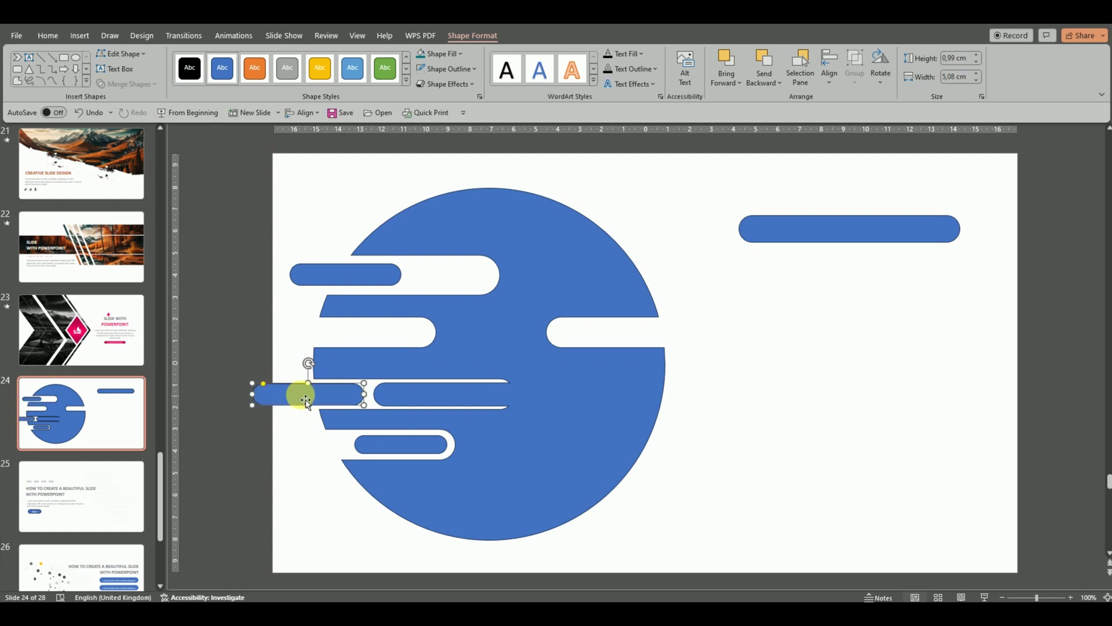
mouse_move(252, 394)
left_mouse_down()
mouse_move(292, 398)
mouse_move(282, 394)
left_mouse_up()
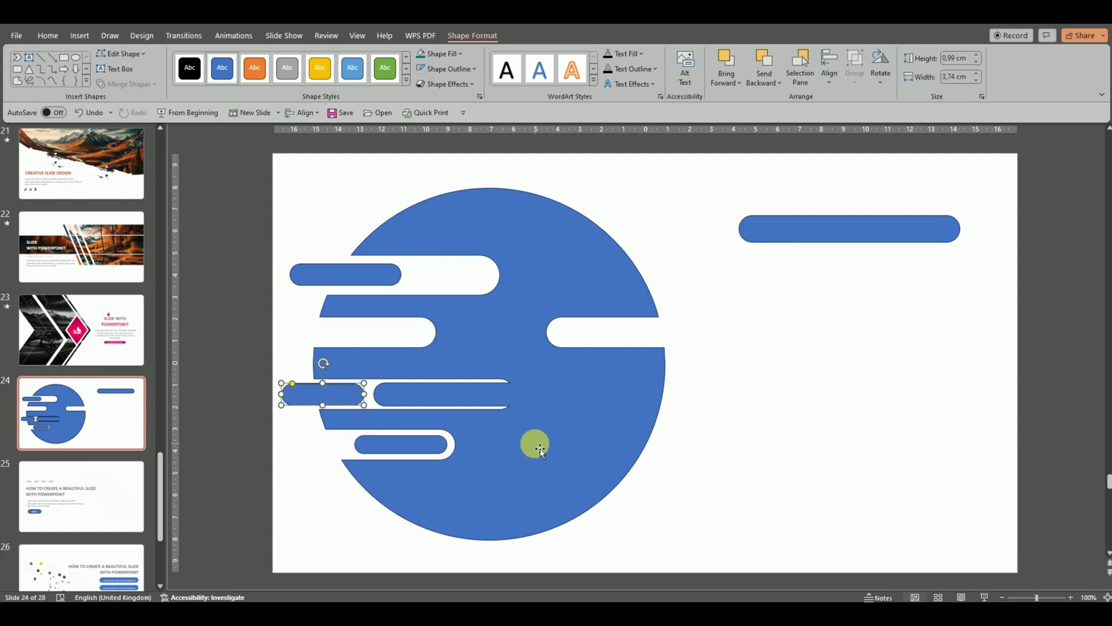
Union the lower short pill with the circle into one 16 × 17.43 cm shape.
left_click(539, 448)
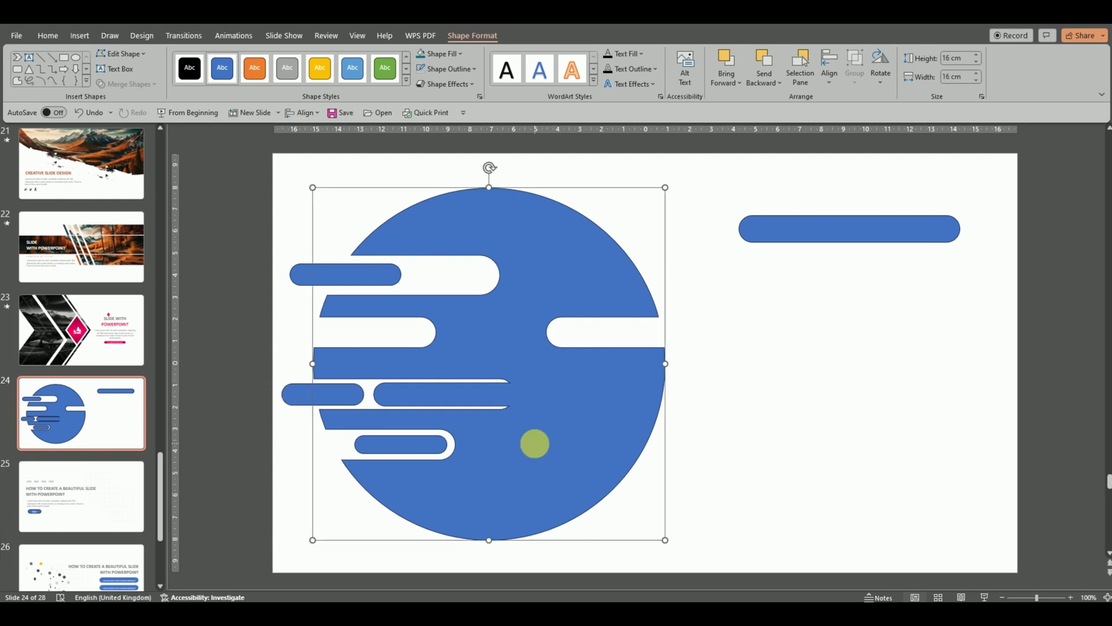
left_click(360, 403, "shift")
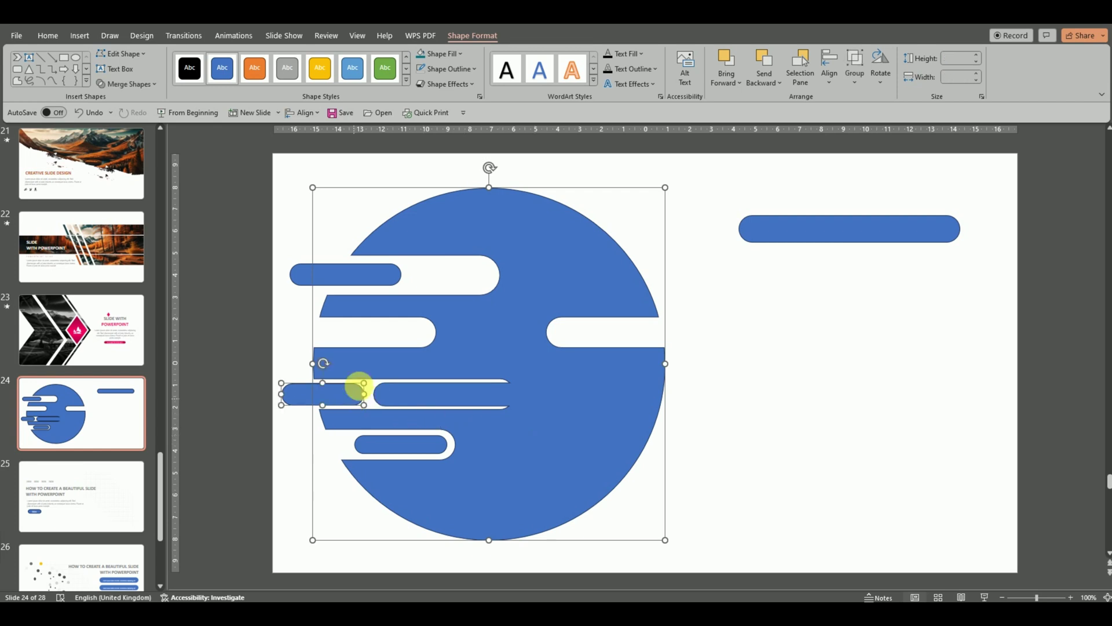
left_click(129, 84)
left_click(126, 100)
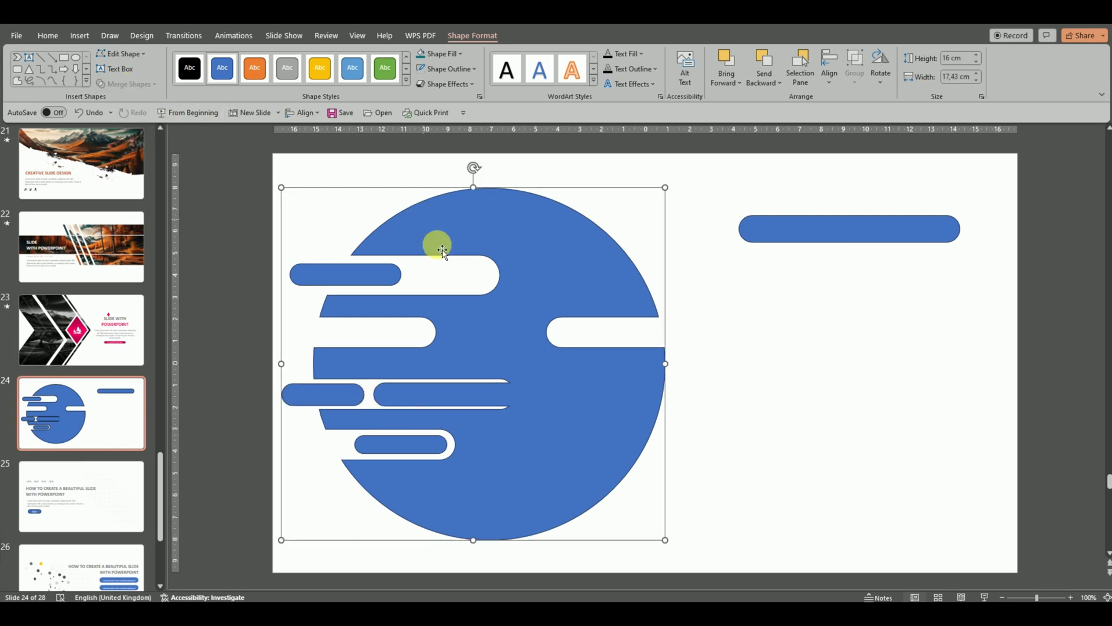
Check the top-left pill, then bring up the circle shape's context menu.
left_click(688, 297)
left_click(390, 278)
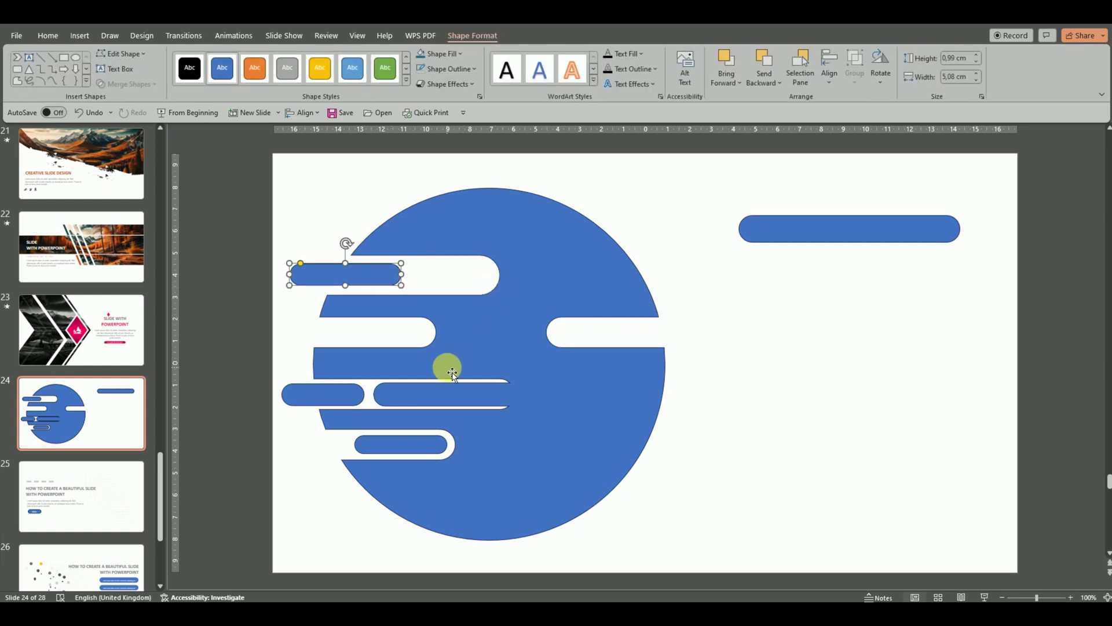
left_click(730, 405)
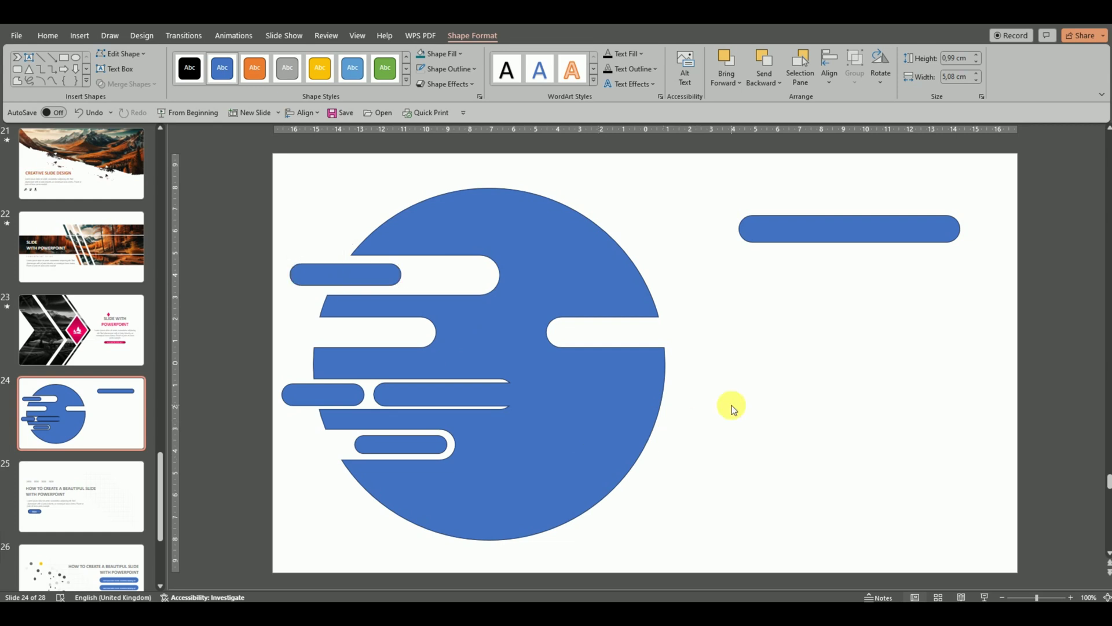
right_click(479, 316)
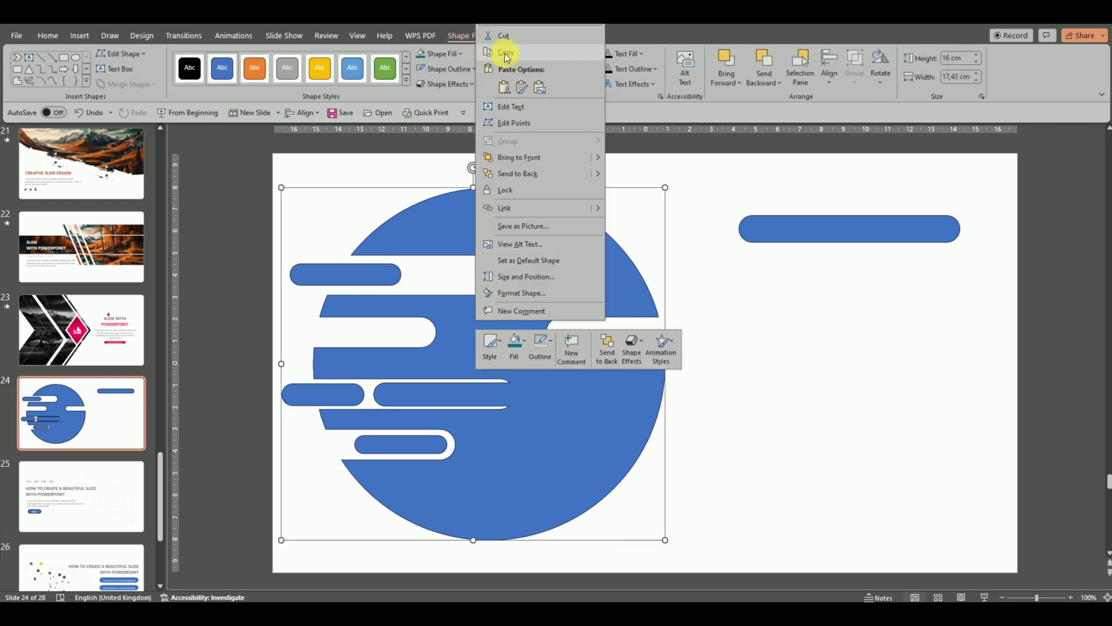
Copy the notched circle and paste it onto the last blank layout in Slide Master view.
left_click(504, 51)
left_click(357, 36)
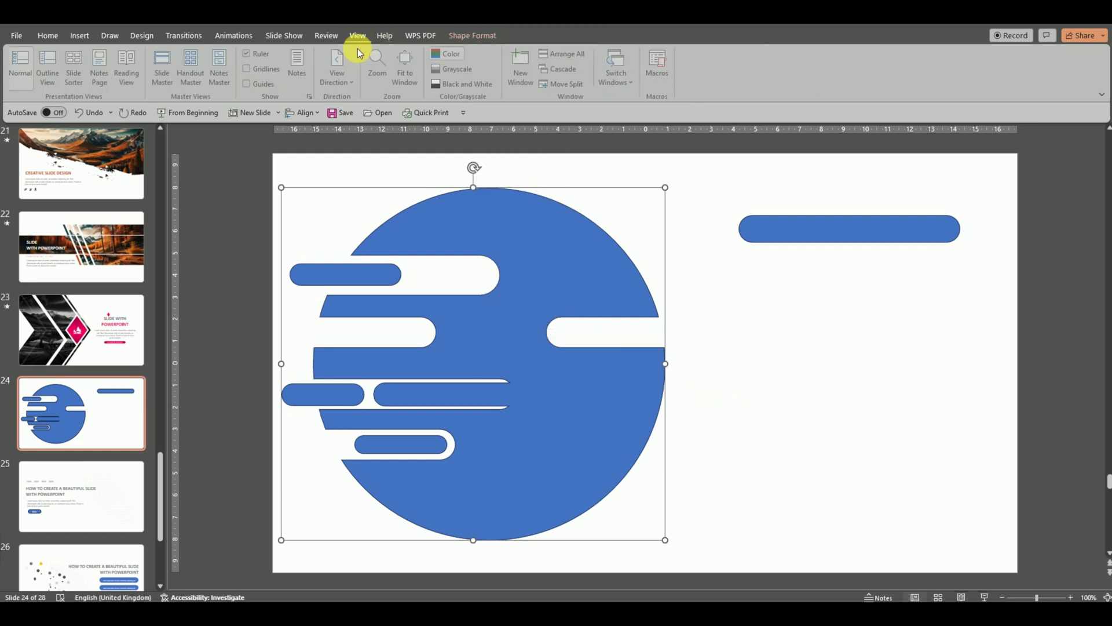
left_click(164, 68)
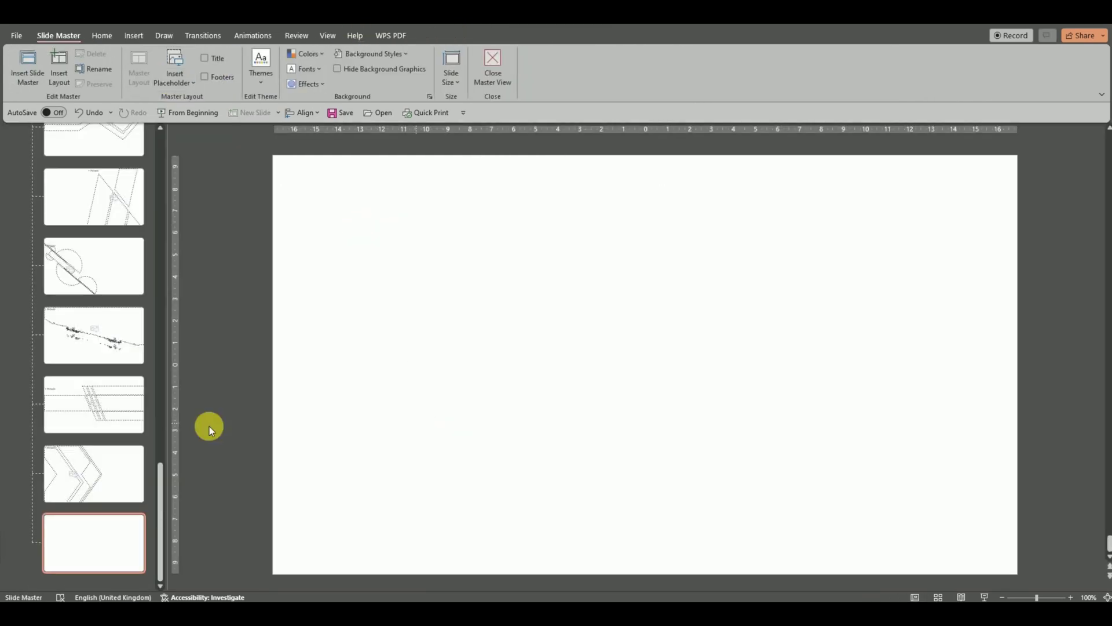
right_click(497, 352)
left_click(528, 394)
left_click(739, 258)
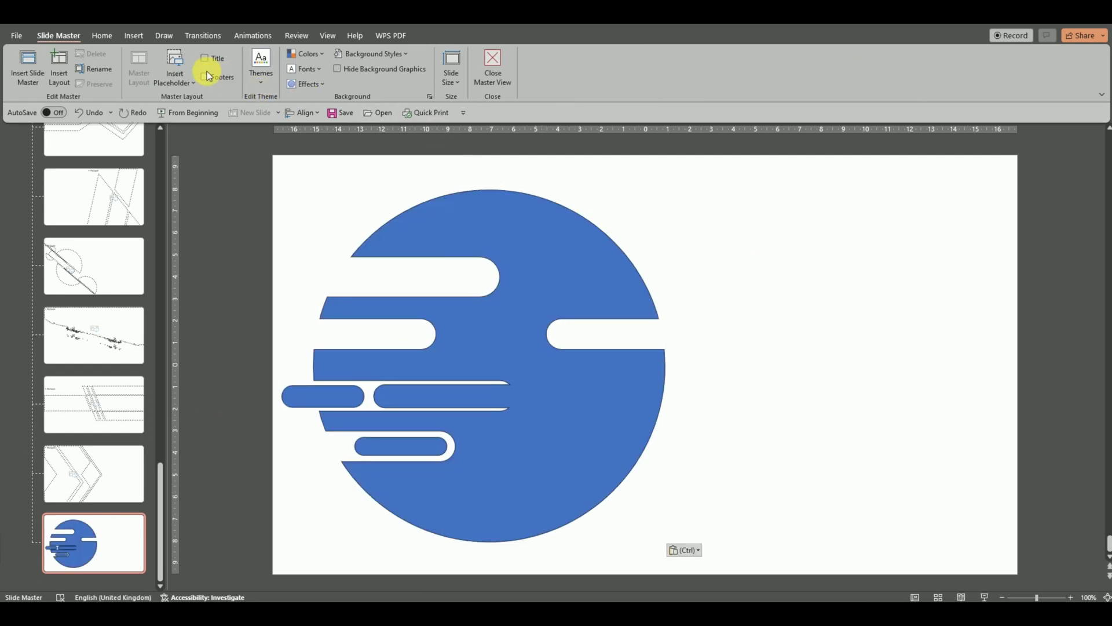
left_click(184, 80)
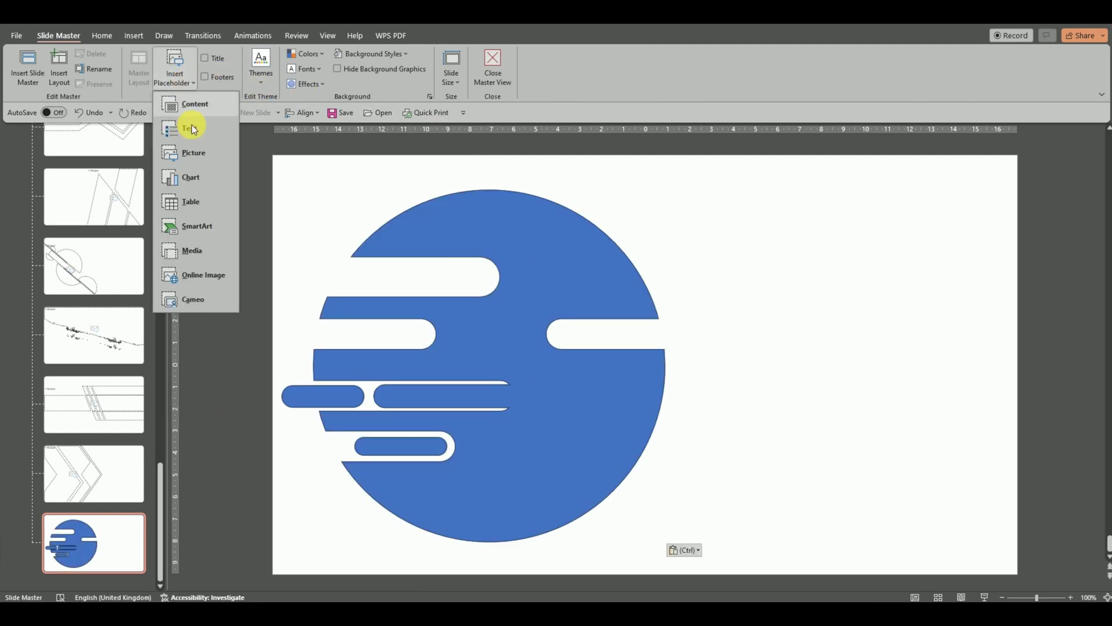
Draw a picture placeholder over the layout's left part and send it behind the circle.
left_click(192, 154)
mouse_move(281, 164)
left_mouse_down()
mouse_move(688, 469)
mouse_move(753, 579)
left_mouse_up()
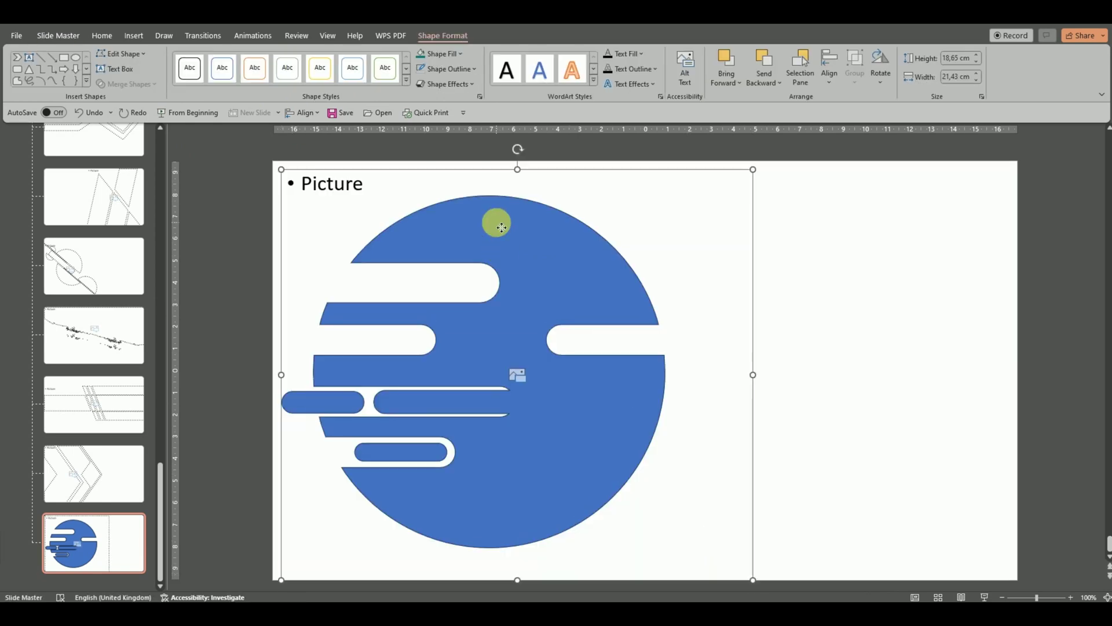
right_click(502, 227)
left_click(539, 373)
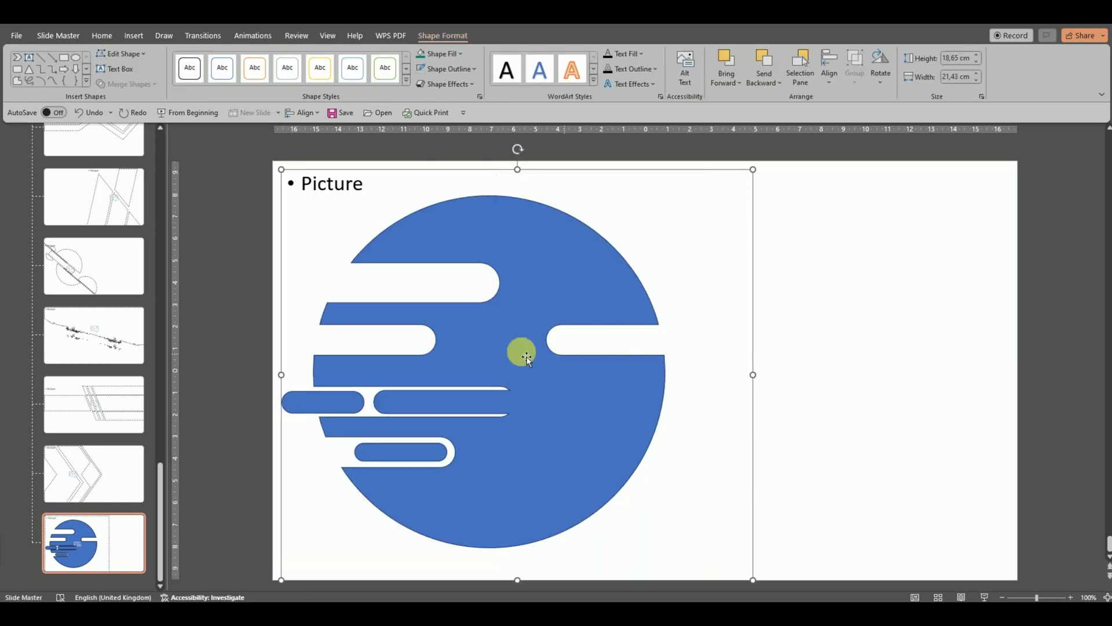
Intersect the circle with the placeholder to shape it, then close Master View.
left_click(524, 356, "shift")
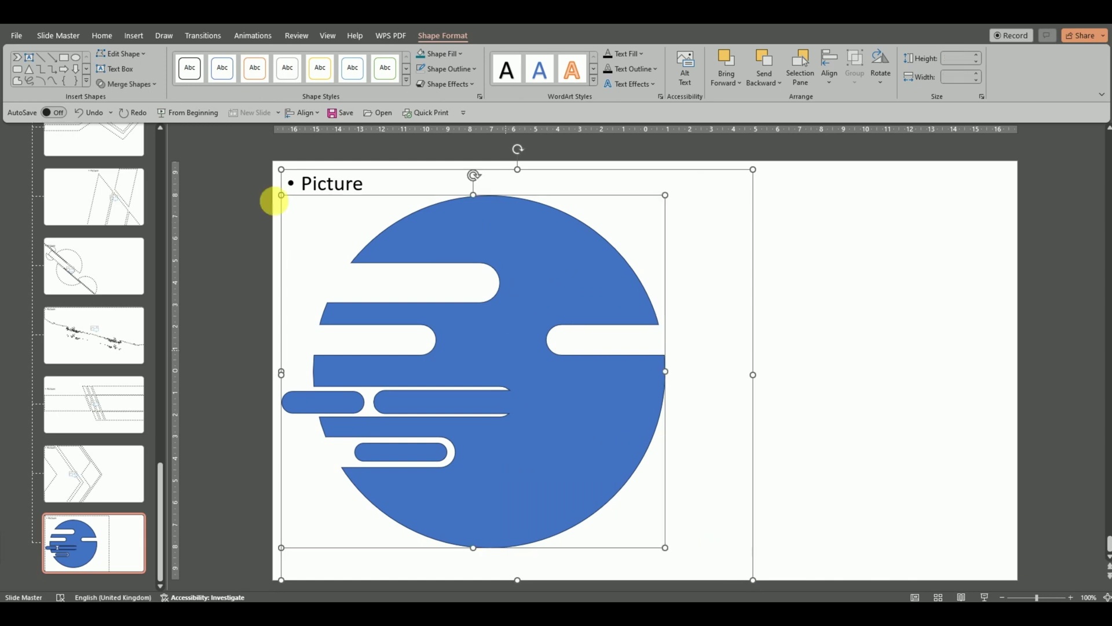
left_click(144, 86)
left_click(131, 148)
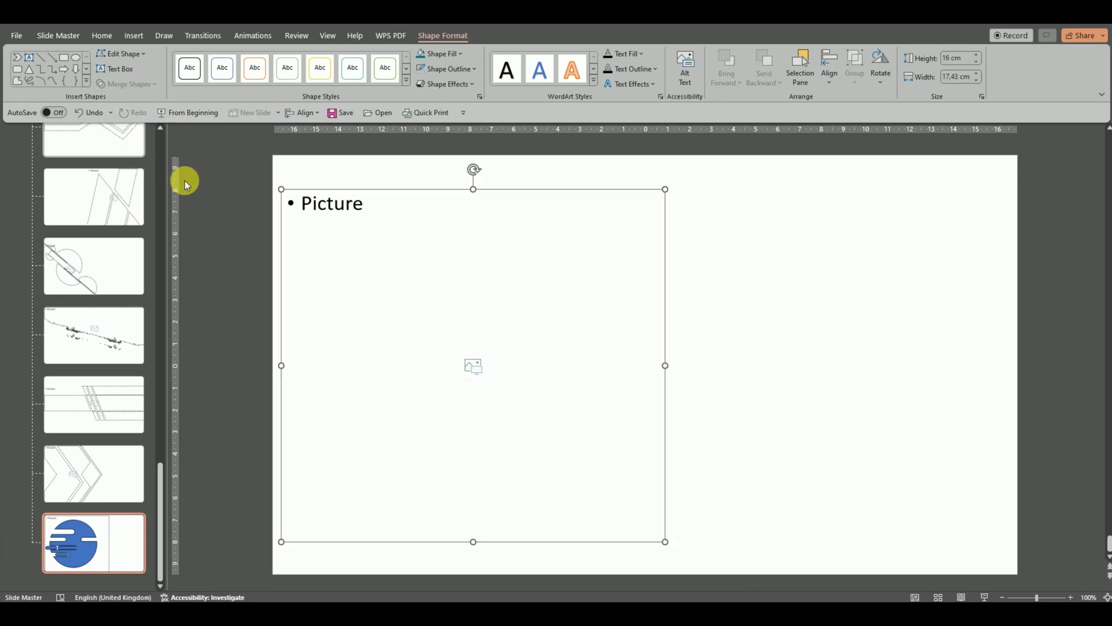
left_click(219, 207)
left_click(491, 76)
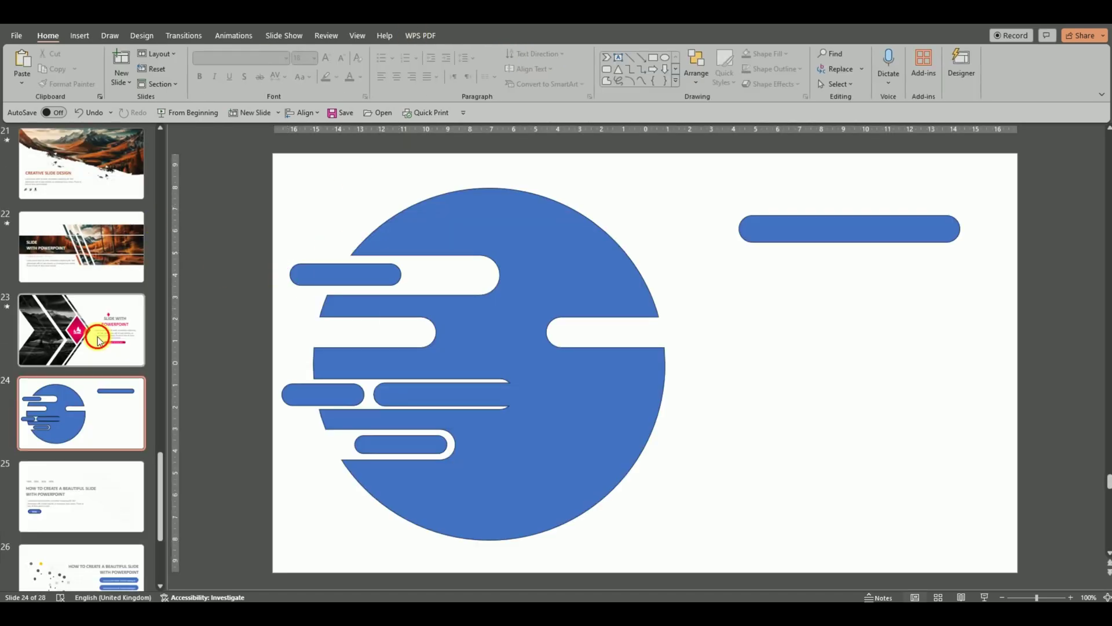
Add a slide after slide 23 with the circle-cutout layout and fill it with Nature image 0333.
left_click(87, 332)
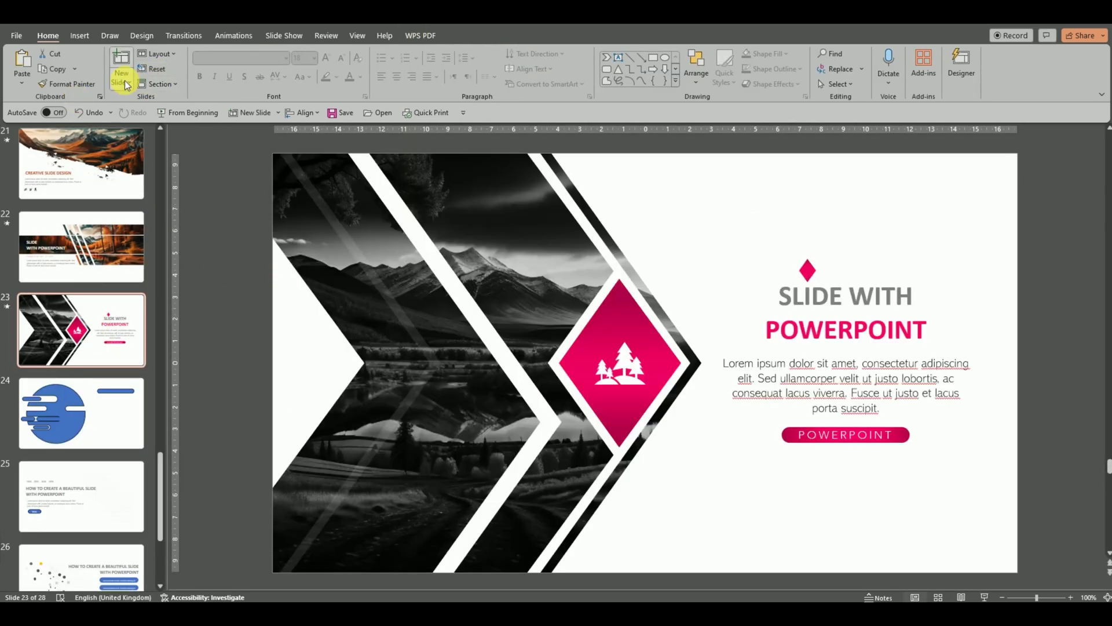
left_click(127, 85)
left_click(330, 347)
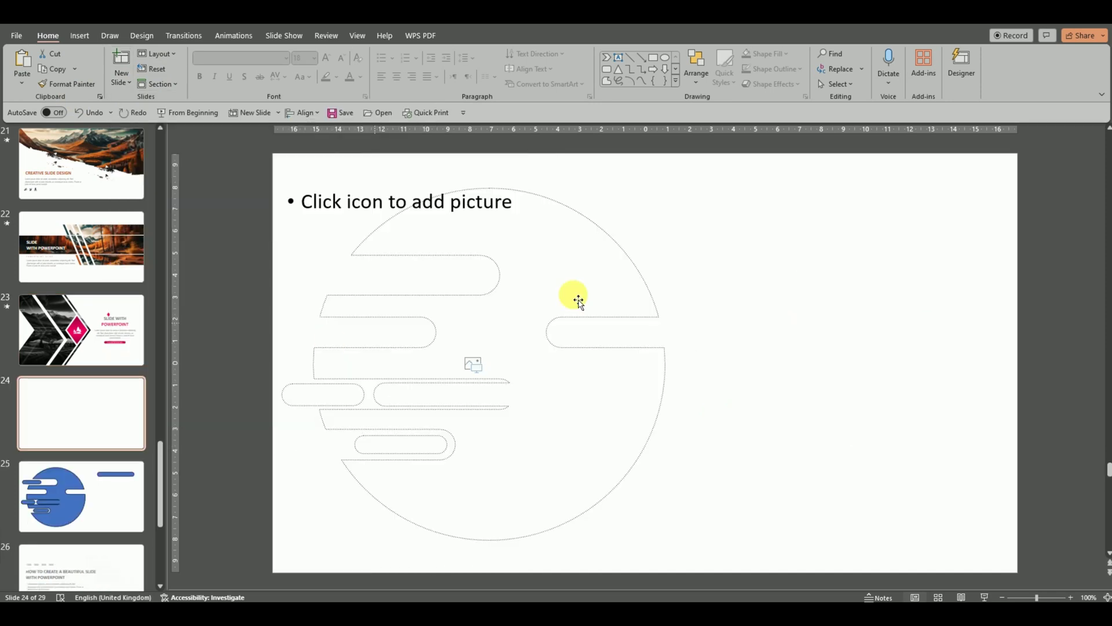
left_click(473, 365)
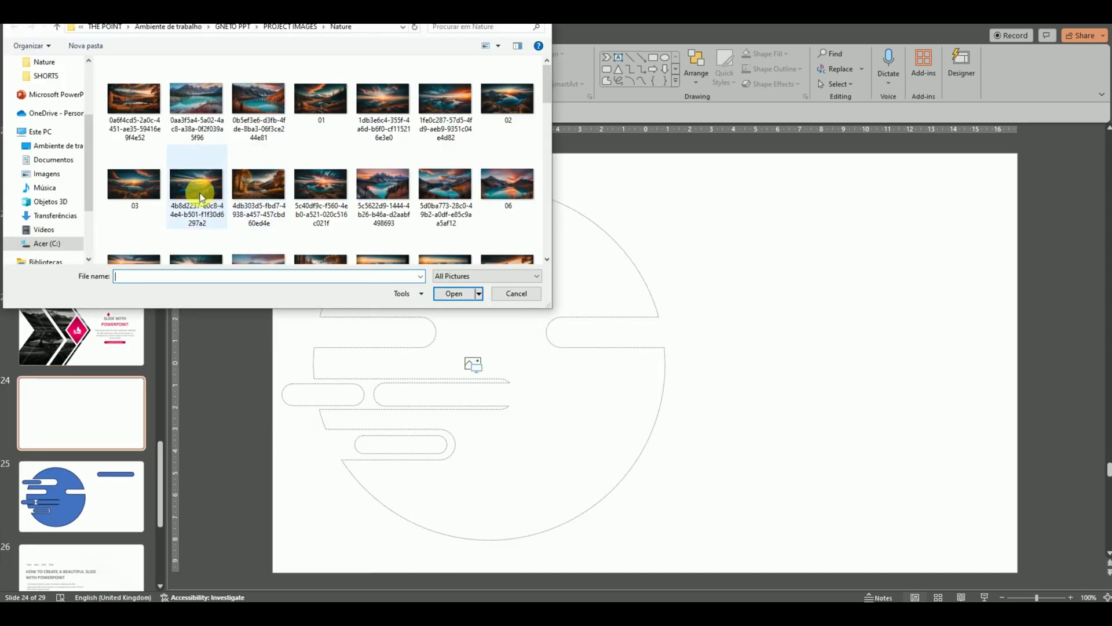
scroll(201, 197, "down", 3)
scroll(183, 199, "down", 3)
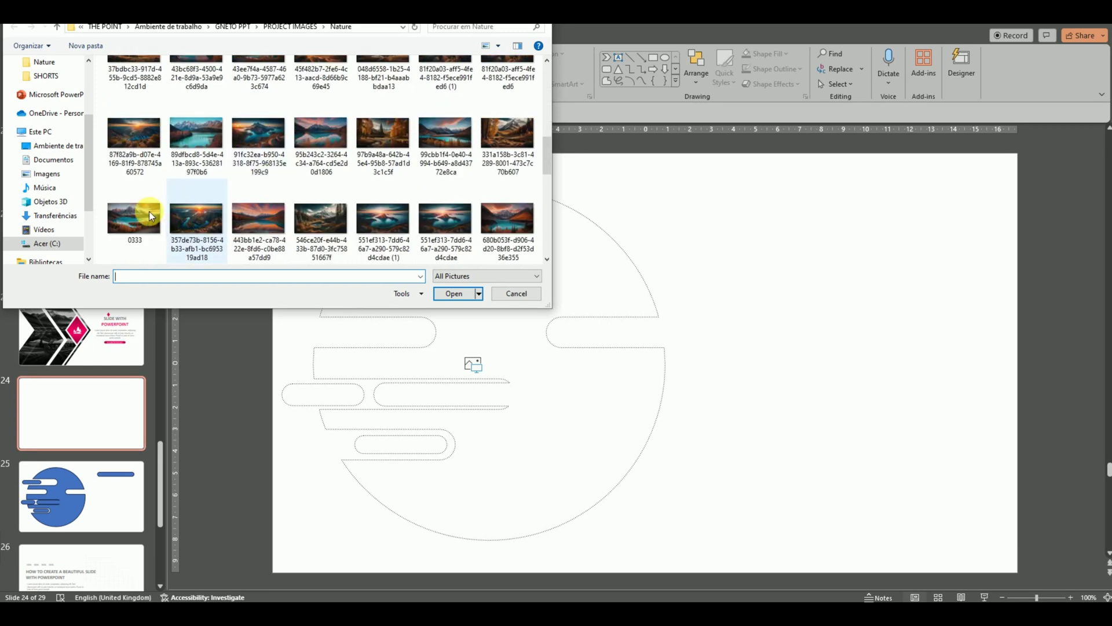
double_click(149, 211)
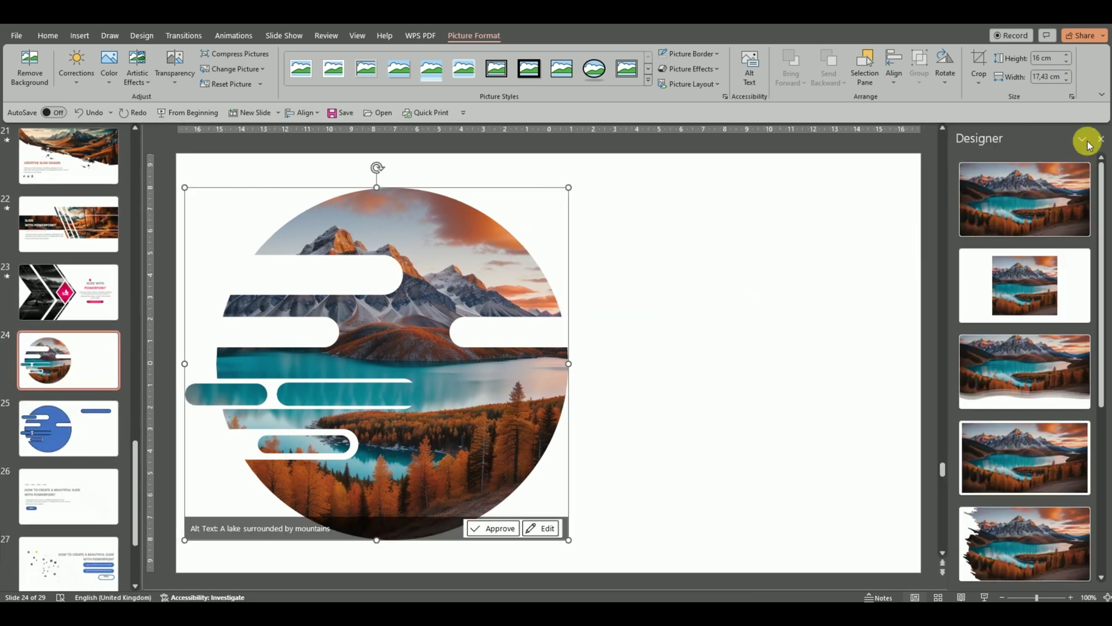
left_click(1101, 139)
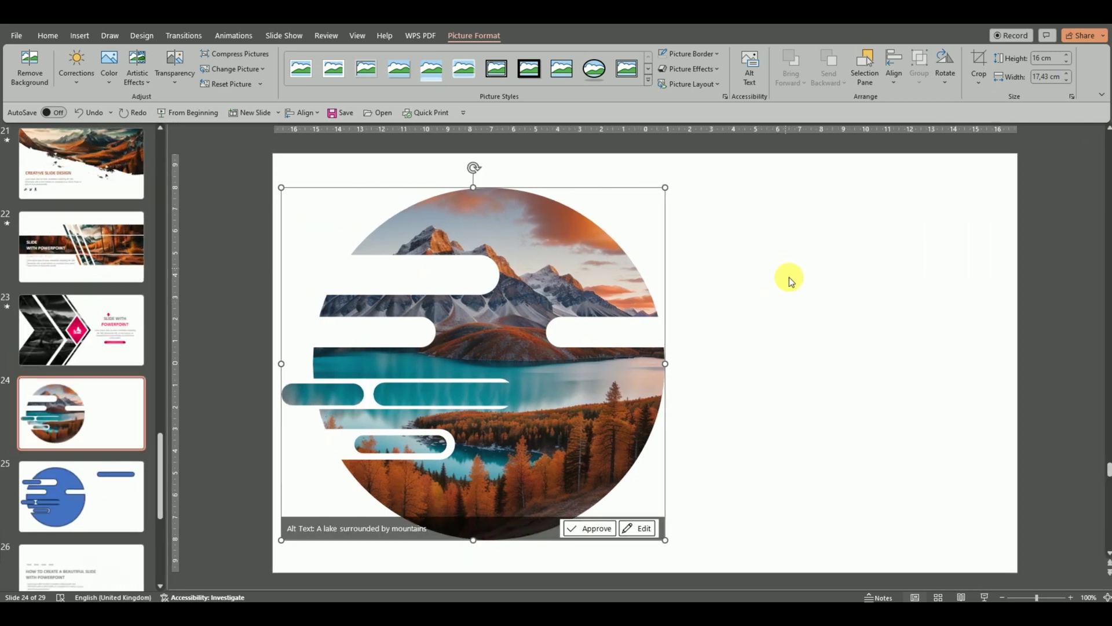
On slide 25, copy the top-right blue pill.
left_click(758, 292)
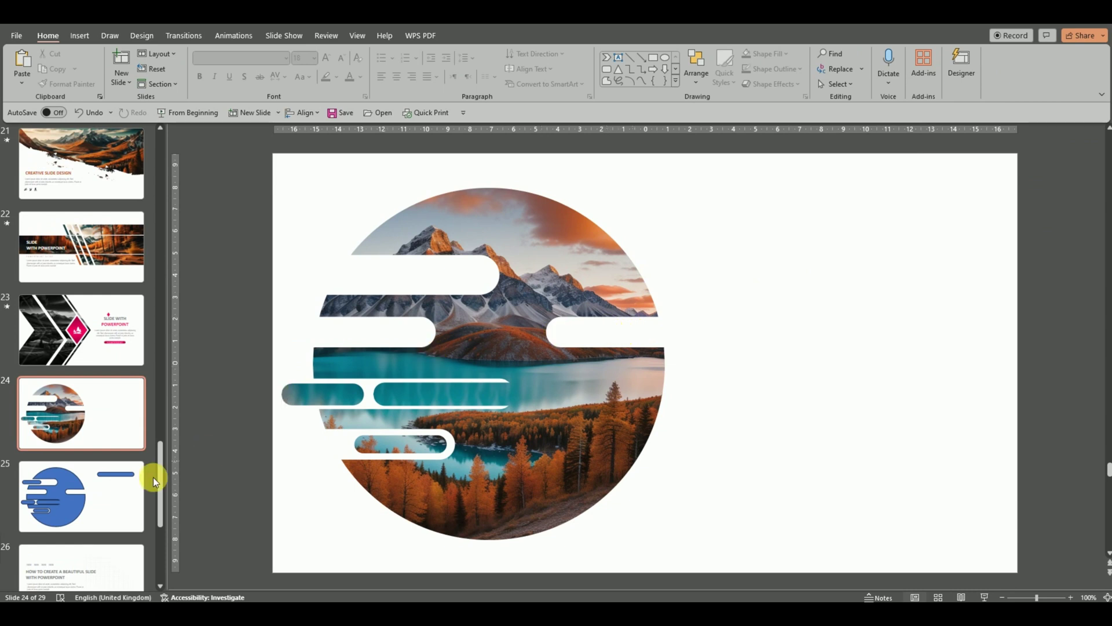
left_click(123, 481)
left_click(788, 228)
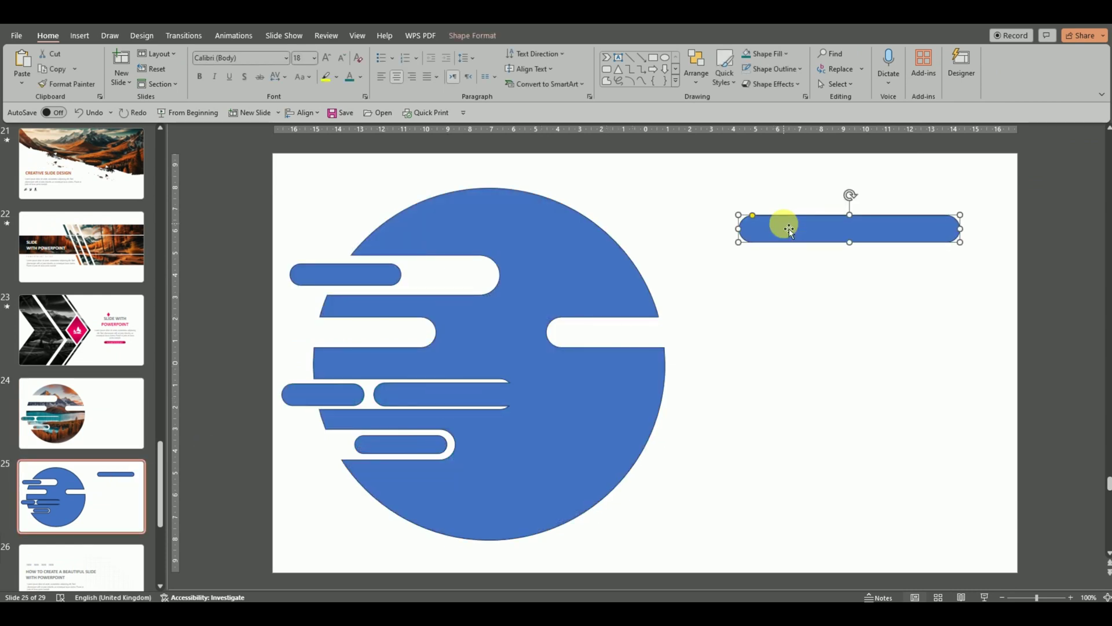
right_click(788, 228)
left_click(810, 261)
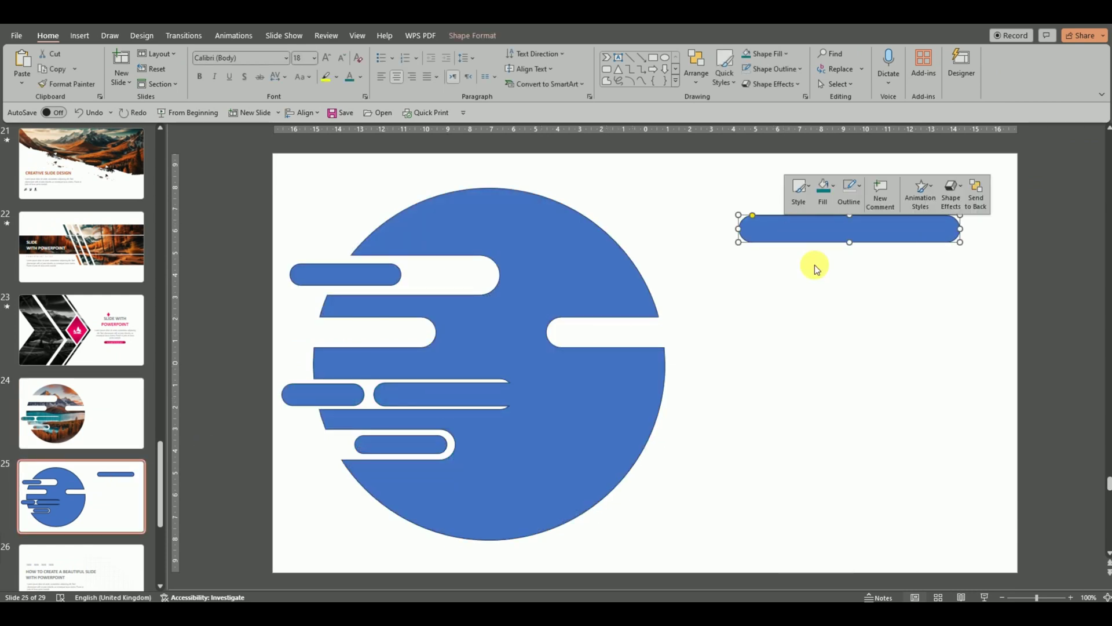
Copy only the upper-left blue pill and bring up paste options on slide 24.
left_click(335, 286, "shift")
right_click(336, 269)
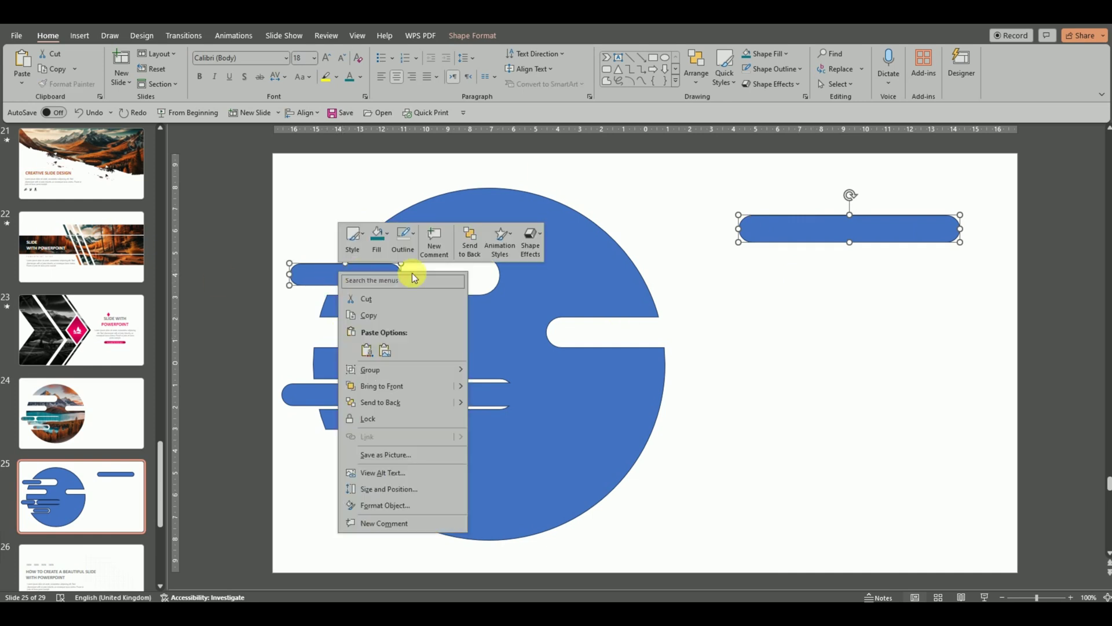
left_click(881, 358)
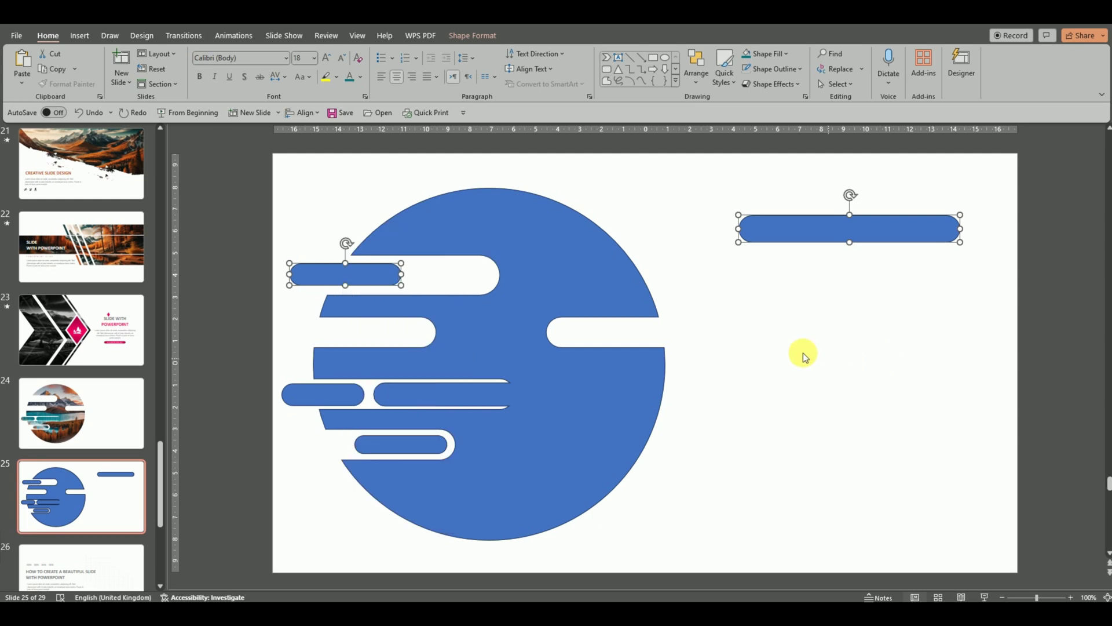
left_click(802, 353)
left_click(388, 275)
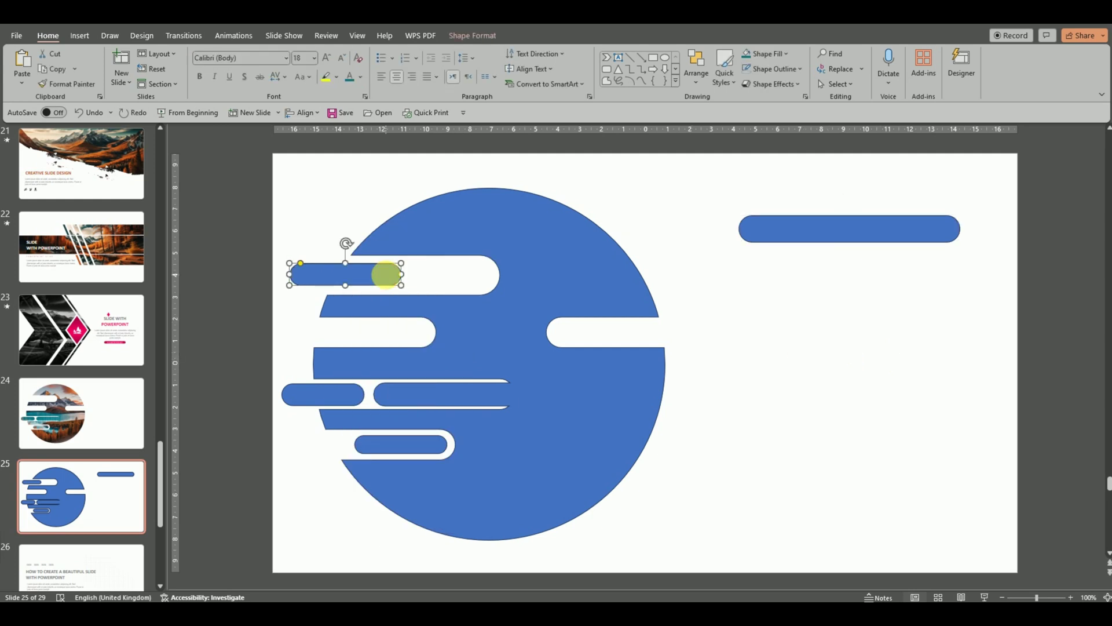
right_click(386, 275)
left_click(404, 295)
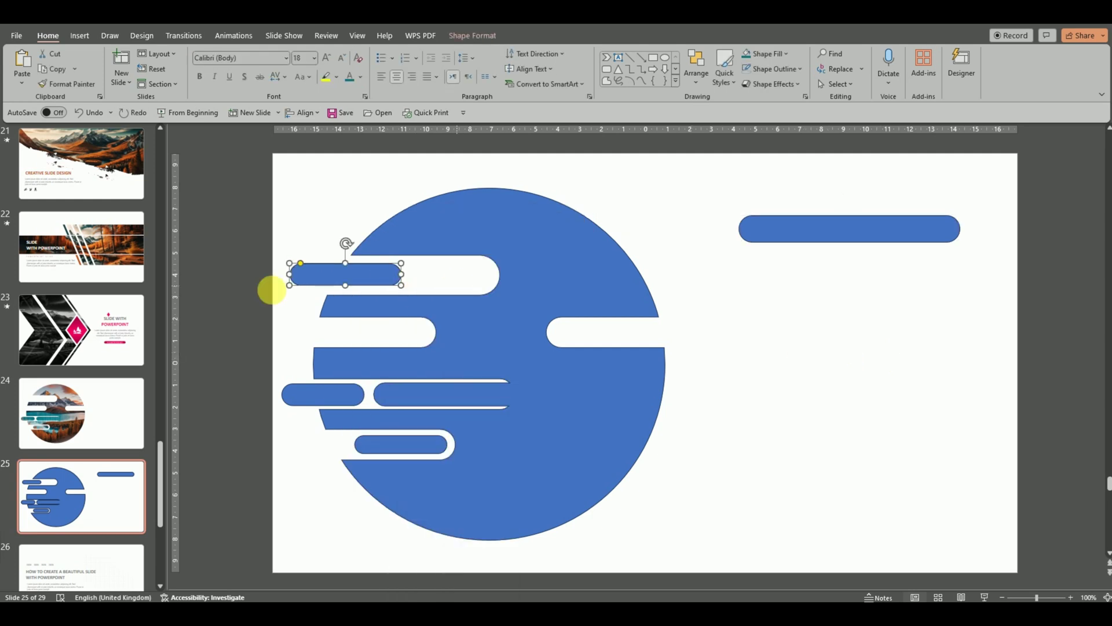
left_click(65, 439)
right_click(718, 213)
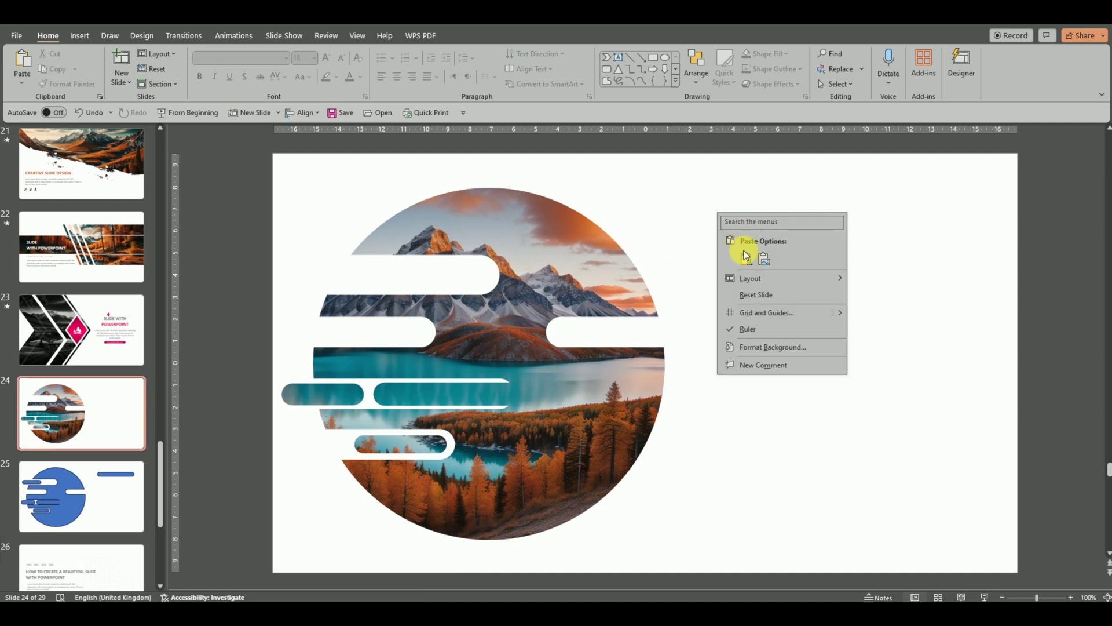
Paste the pill and place a copy in the right cutout, stretched past the circle's edge.
left_click(746, 256)
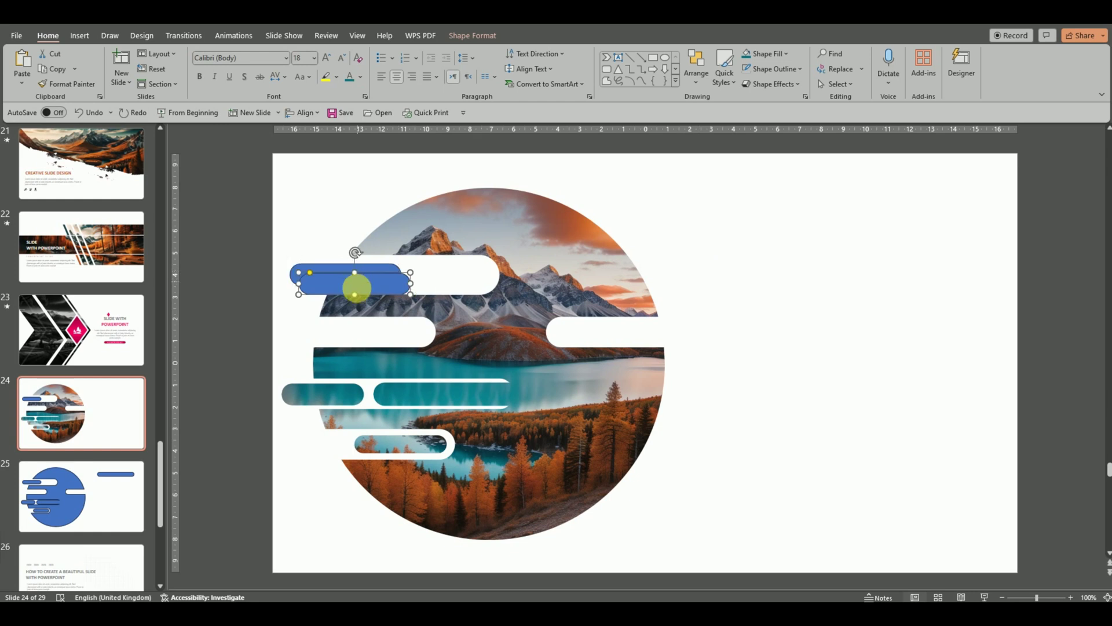
mouse_move(366, 284)
left_mouse_down()
mouse_move(675, 338)
mouse_move(650, 332)
mouse_move(660, 332)
left_mouse_up()
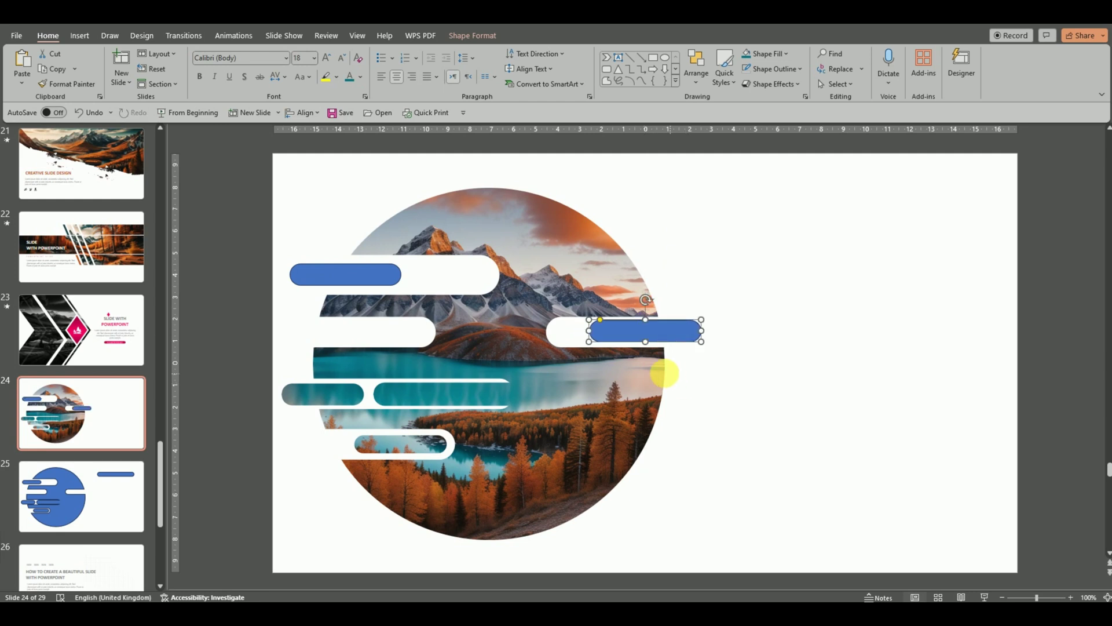
mouse_move(700, 341)
left_mouse_down()
mouse_move(608, 339)
mouse_move(687, 331)
left_mouse_up()
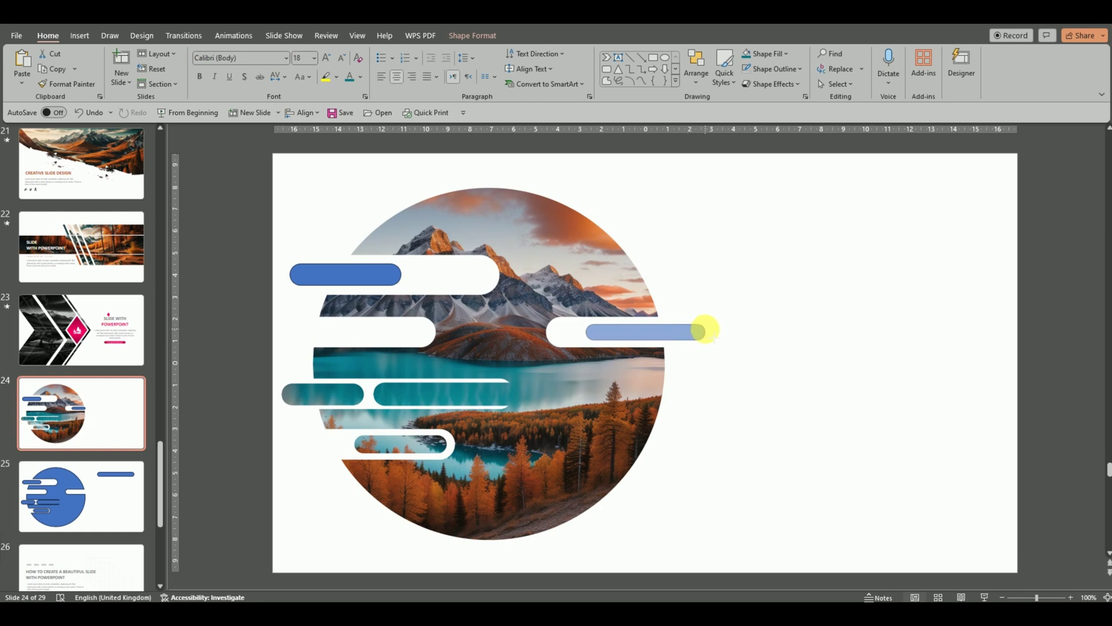
left_click_drag(706, 329, 705, 333)
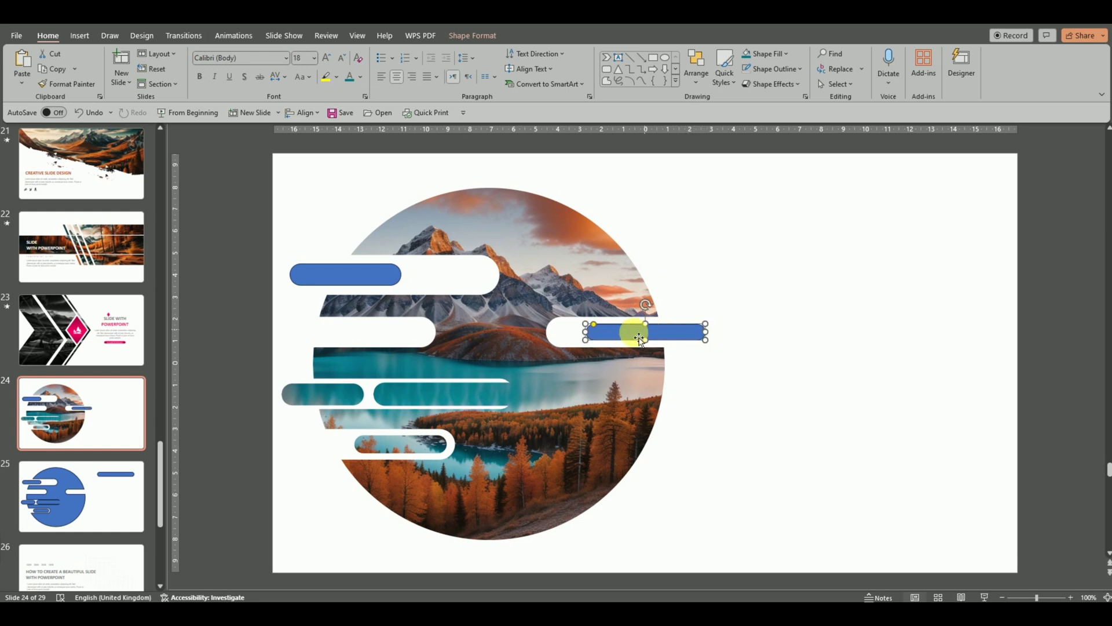
left_click_drag(586, 332, 574, 334)
left_click(695, 286)
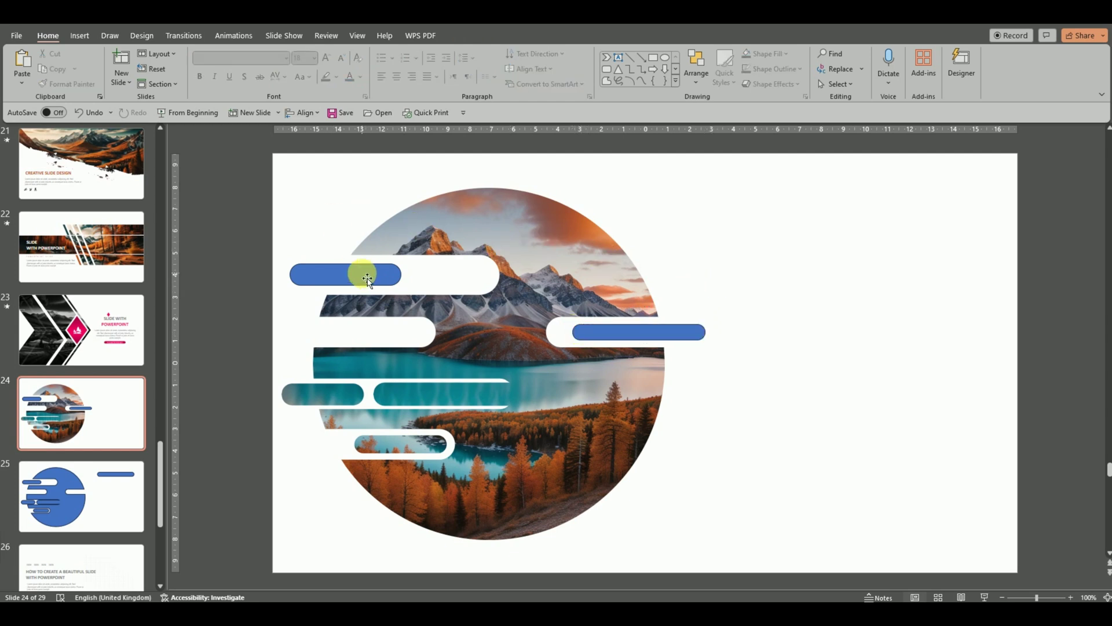
Nudge and lengthen the upper-left pill to the right within its slot.
left_click_drag(367, 279, 432, 273)
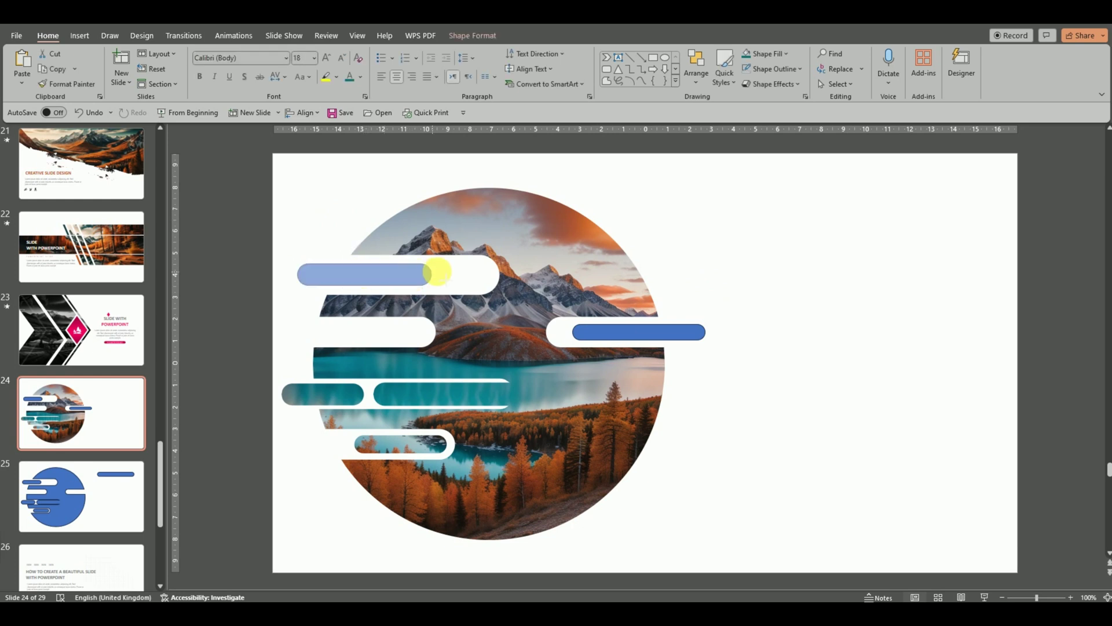
left_click_drag(430, 273, 436, 275)
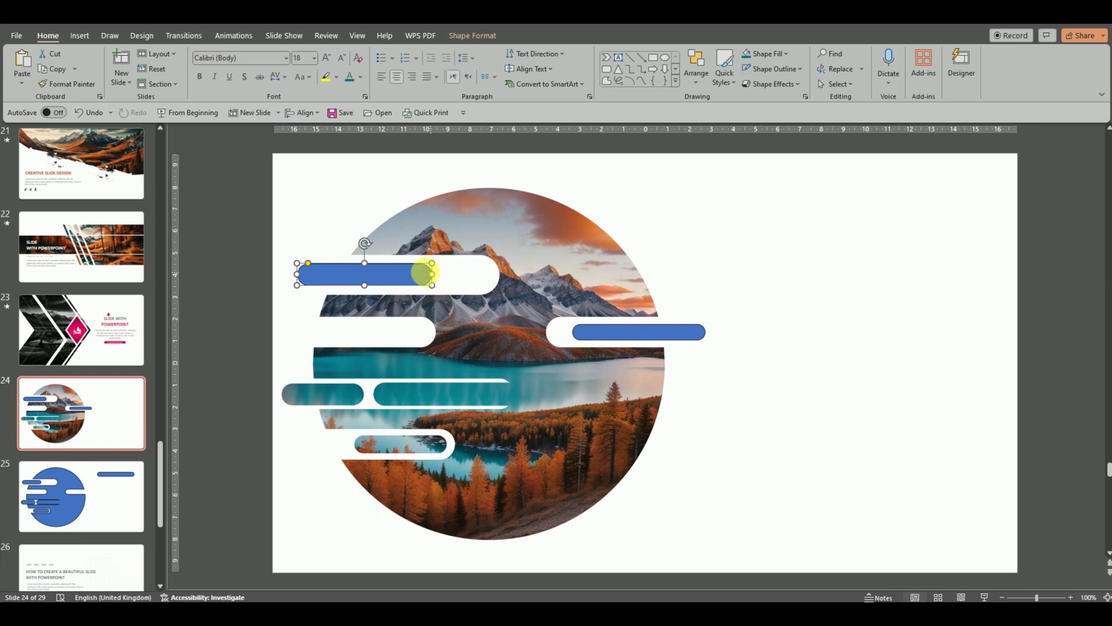
left_click(650, 207)
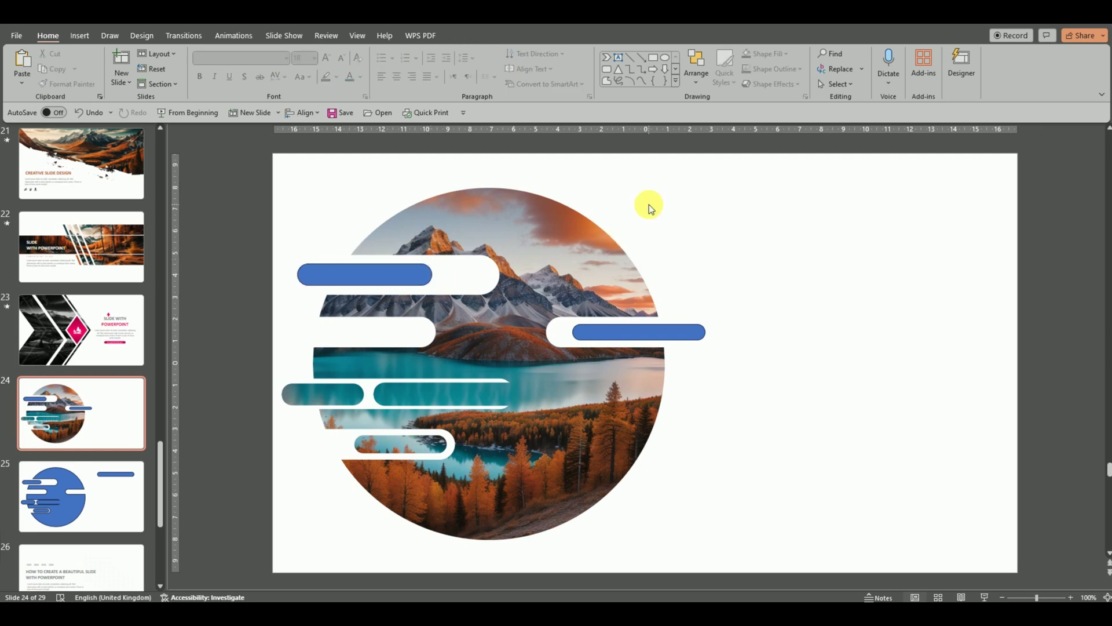
Set No Outline on both the upper-left and right blue pills.
left_click(417, 272)
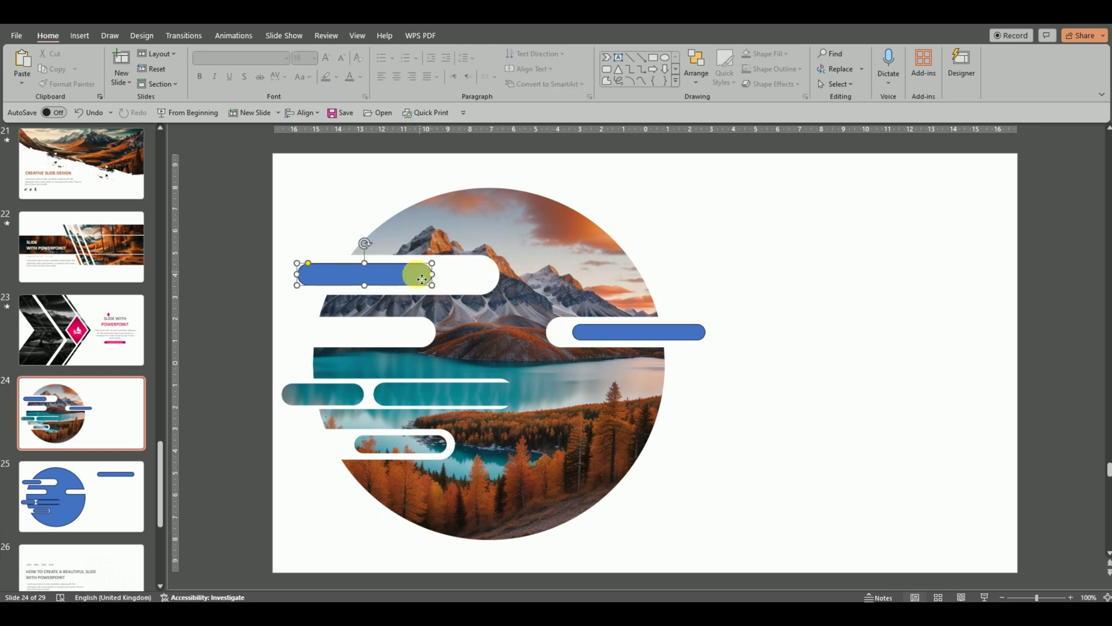
left_click(776, 69)
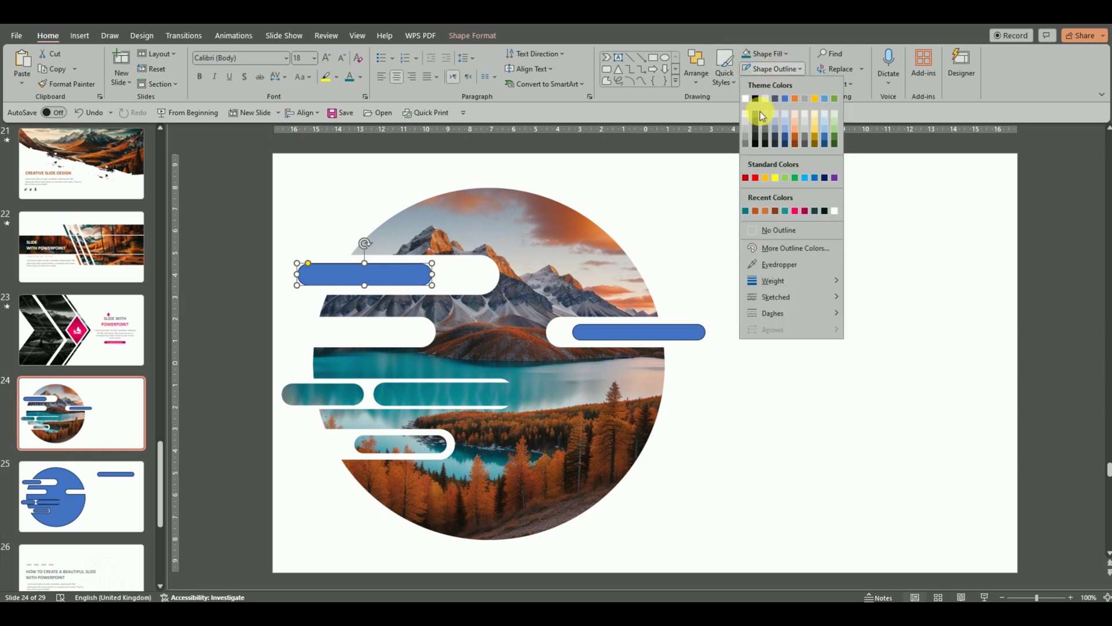
left_click(756, 229)
left_click(637, 334)
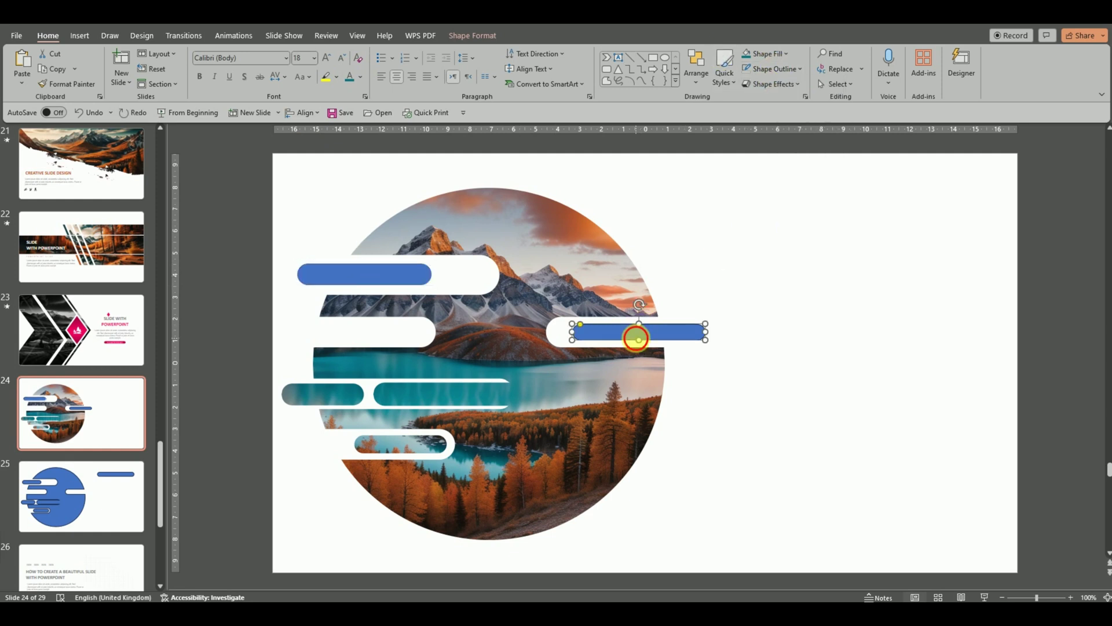
left_click(776, 68)
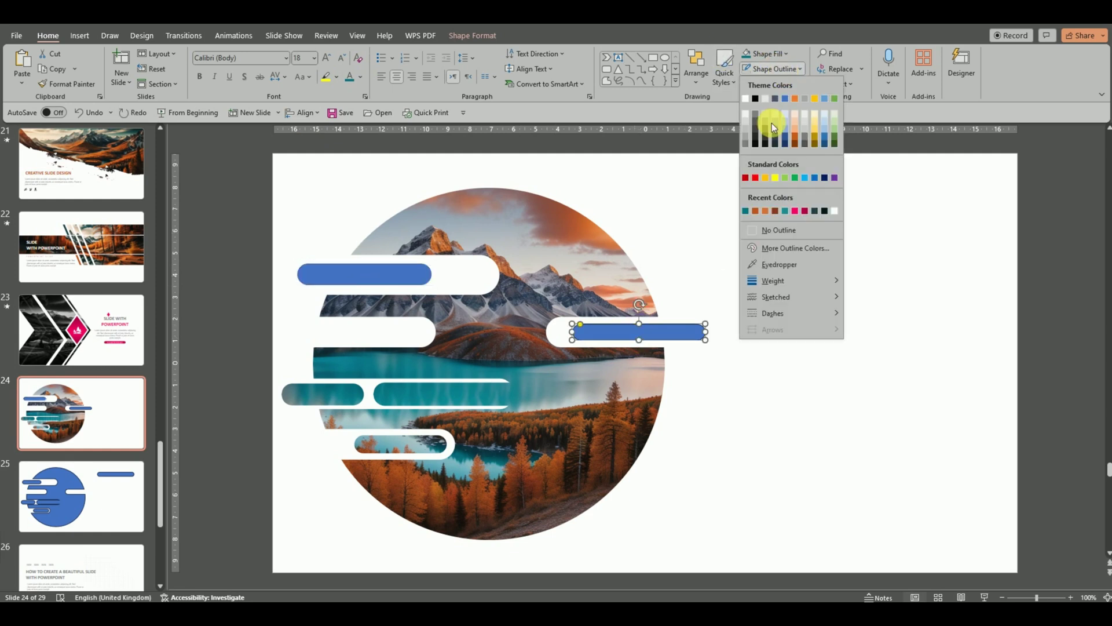
left_click(752, 230)
left_click(712, 230)
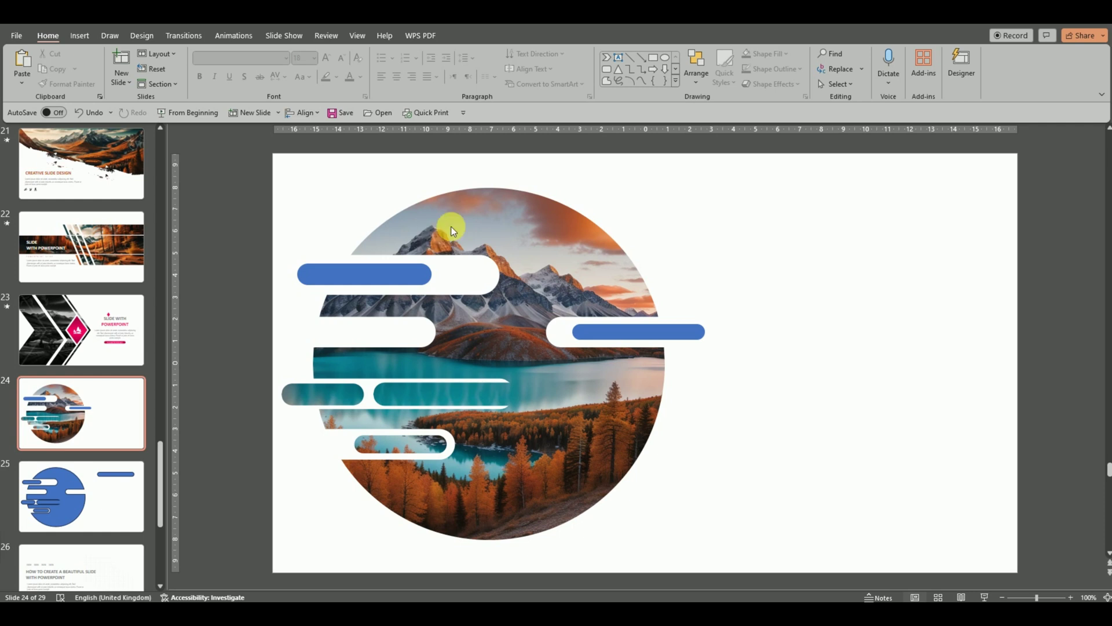
Paste the 'SLIDE WITH POWERPOINT' title and Lorem ipsum text keeping source formatting, then open slide 25.
right_click(740, 279)
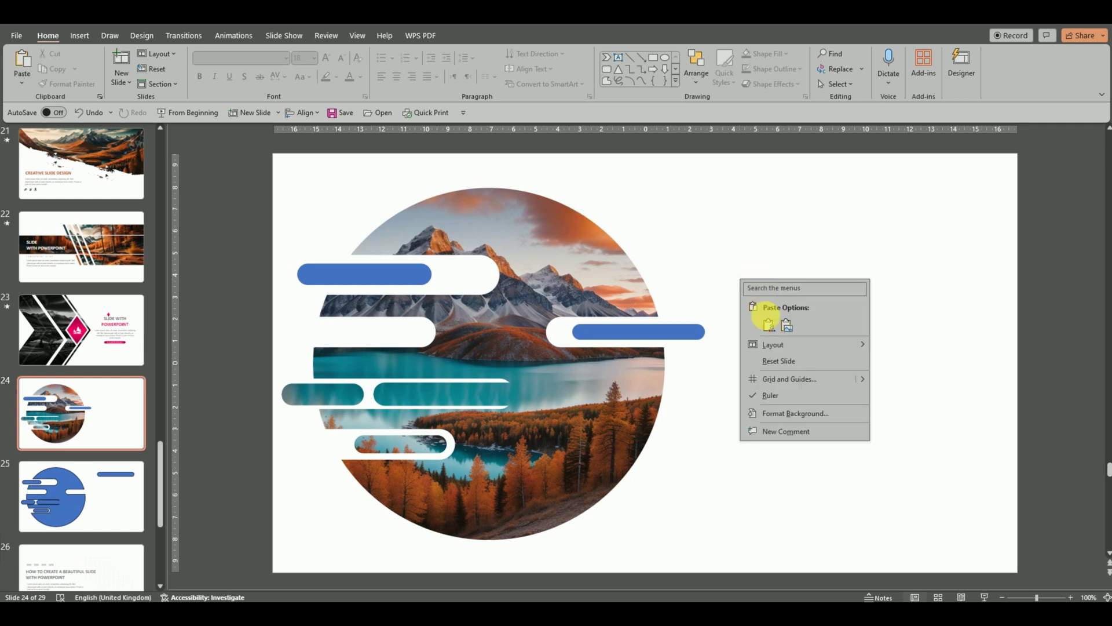
left_click(768, 324)
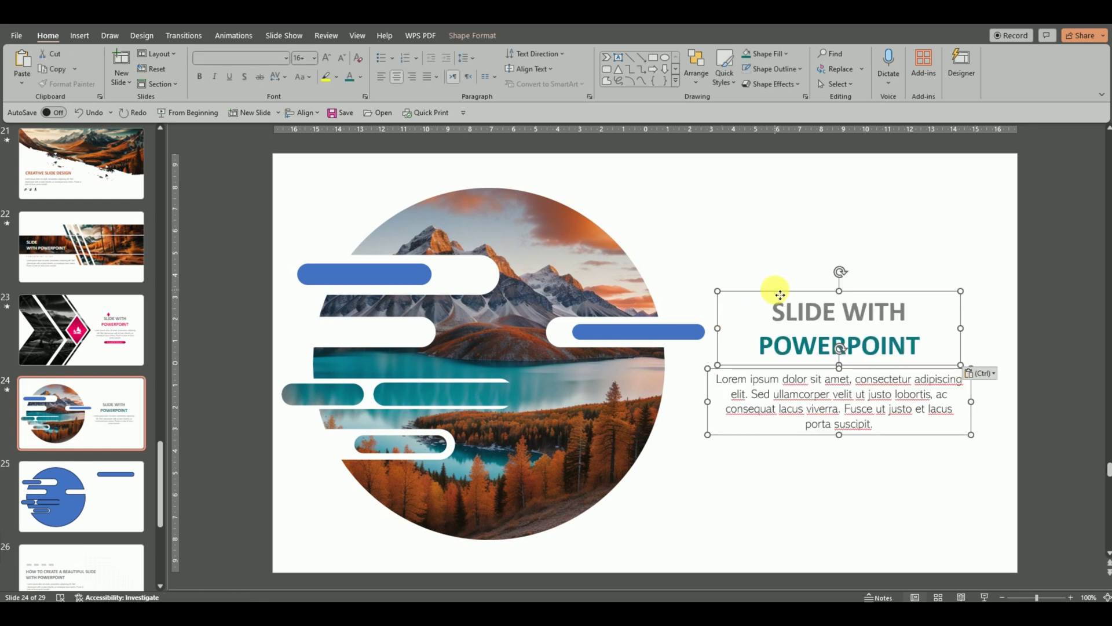
left_click(805, 264)
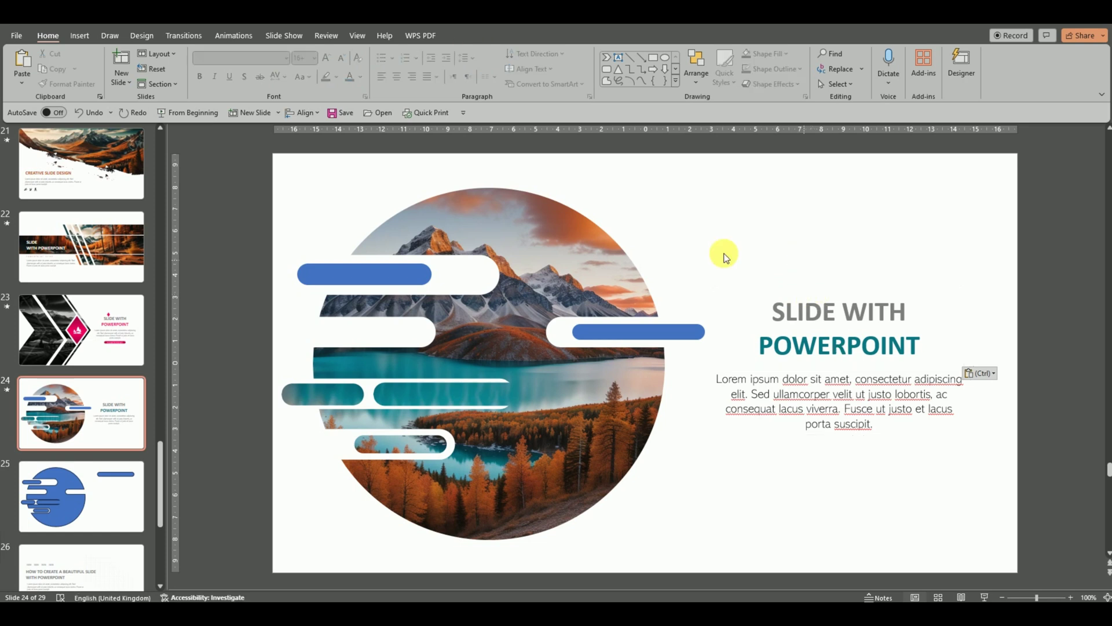
left_click(59, 501)
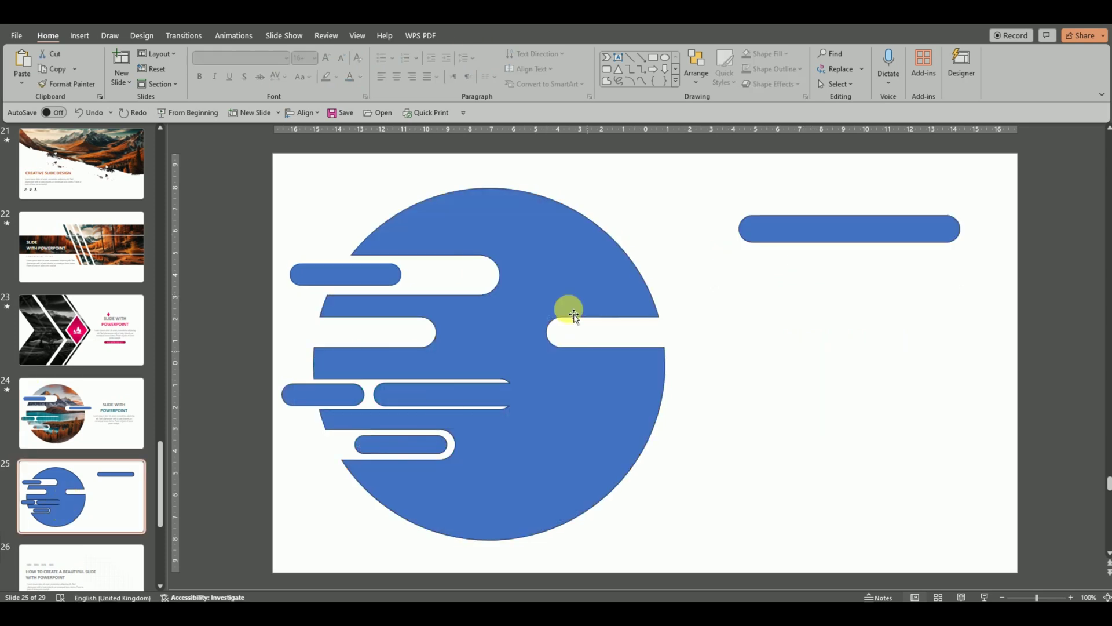
Copy the blue striped circle onto slide 24 and shrink it to a small icon above the title.
right_click(559, 280)
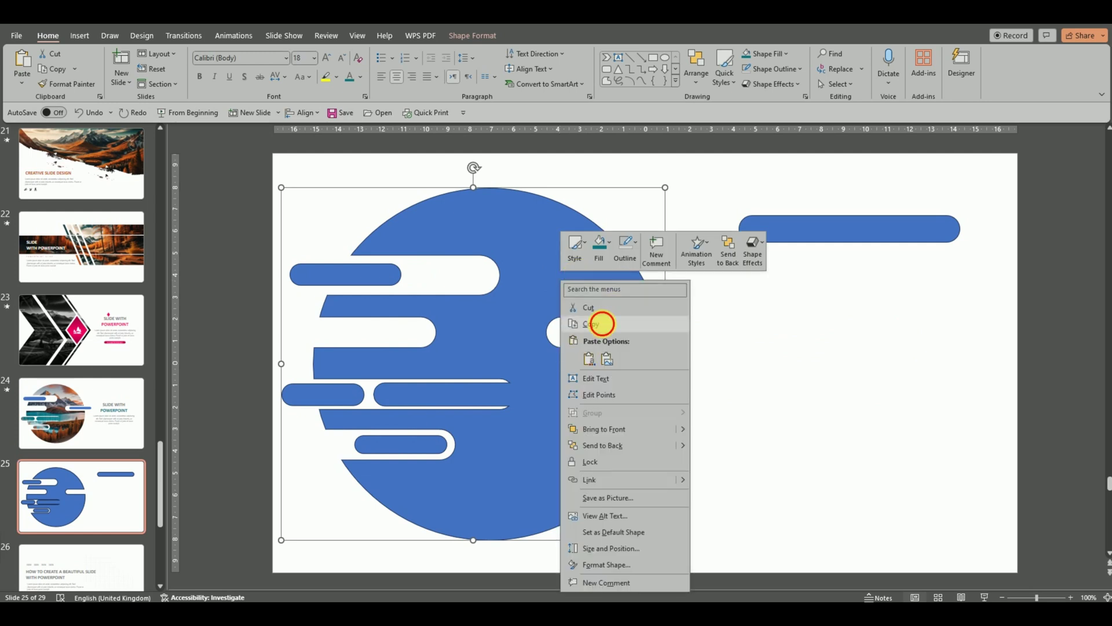
left_click(603, 323)
left_click(125, 436)
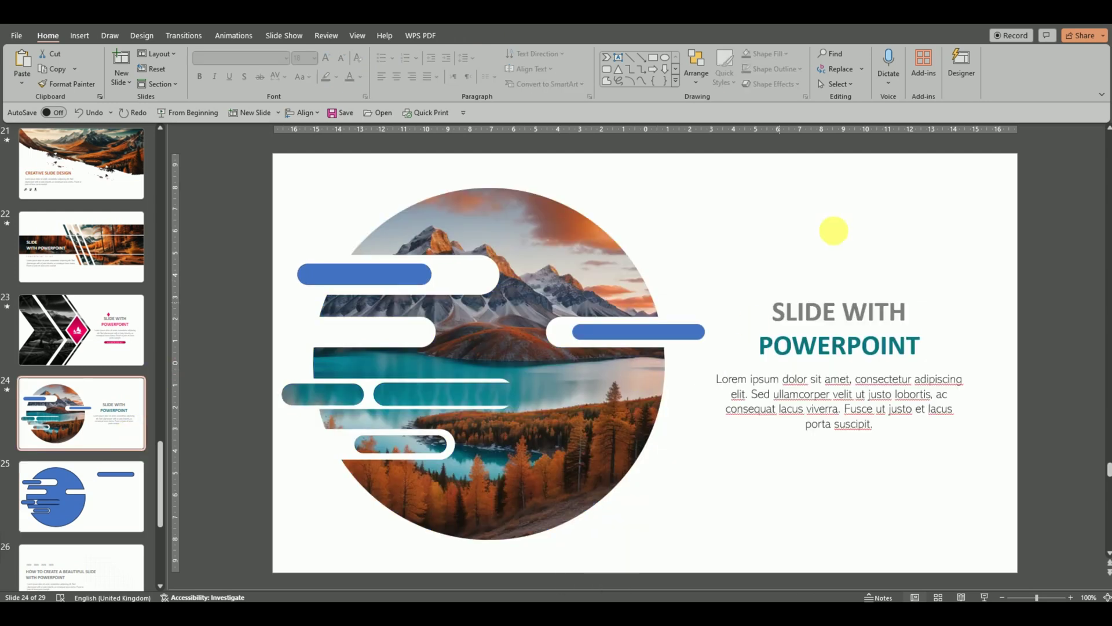
right_click(840, 210)
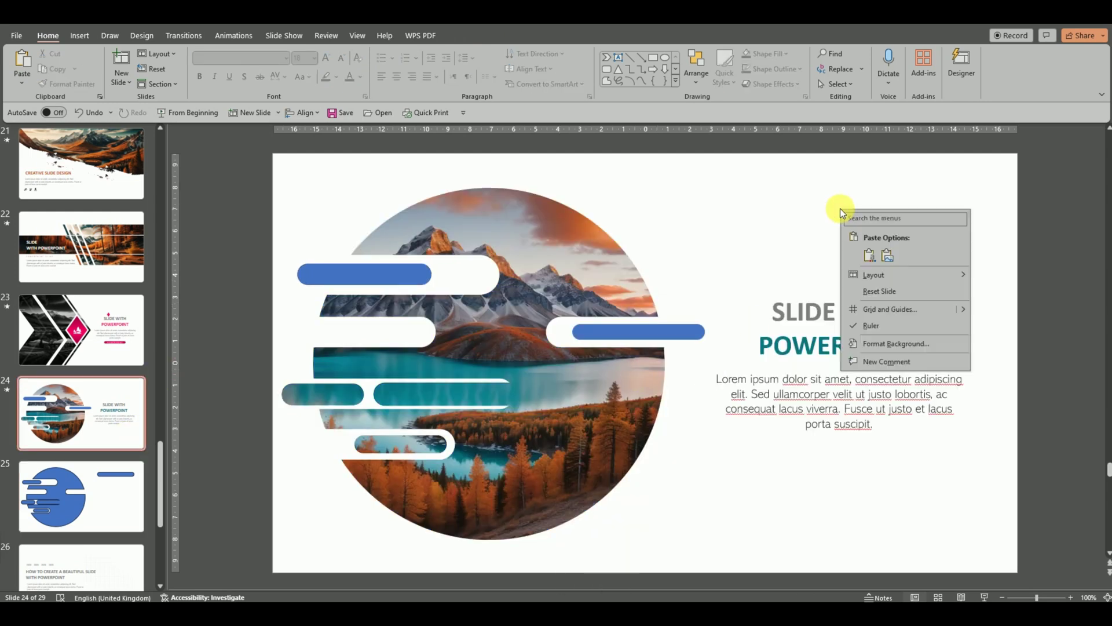
left_click(863, 252)
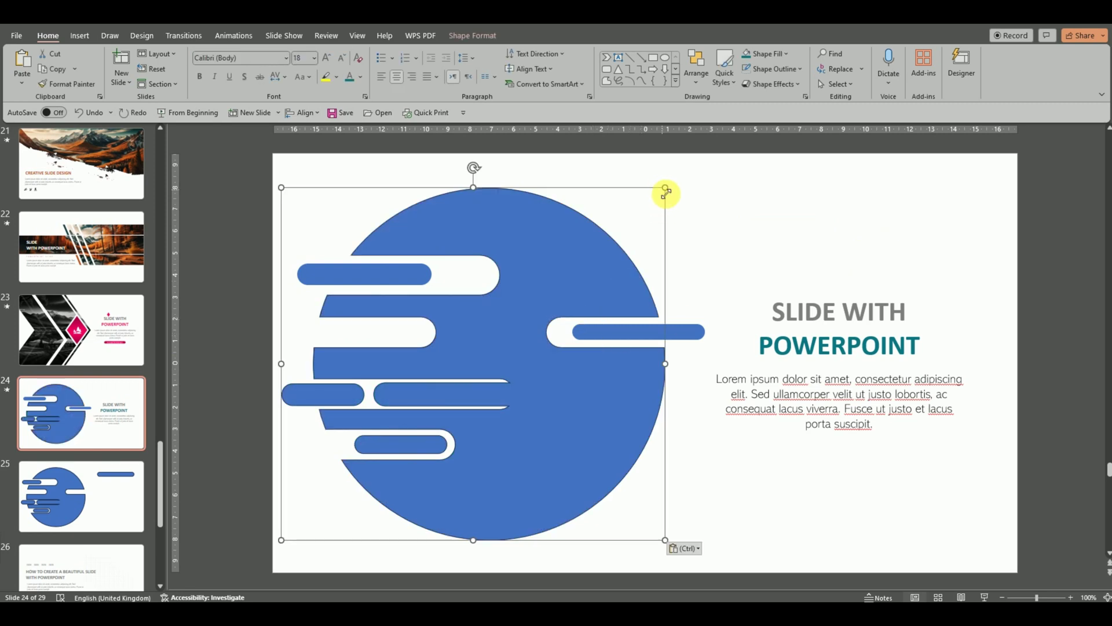
mouse_move(666, 188)
left_mouse_down()
mouse_move(496, 362)
mouse_move(847, 284)
left_mouse_up()
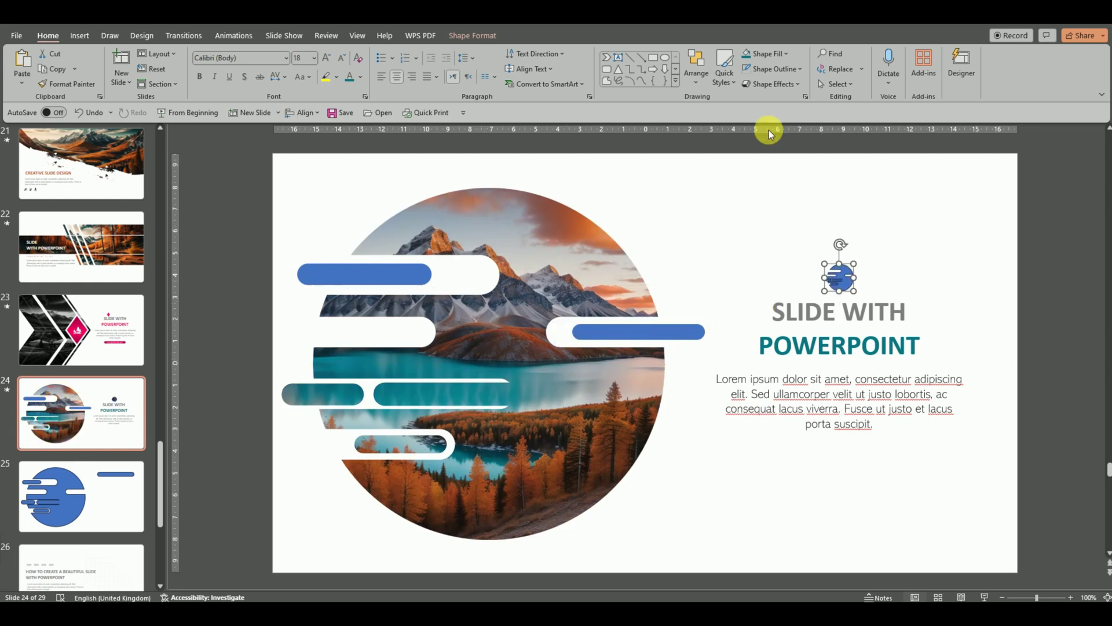
Fill the small circle with the lake's dark teal using the eyedropper.
left_click(771, 70)
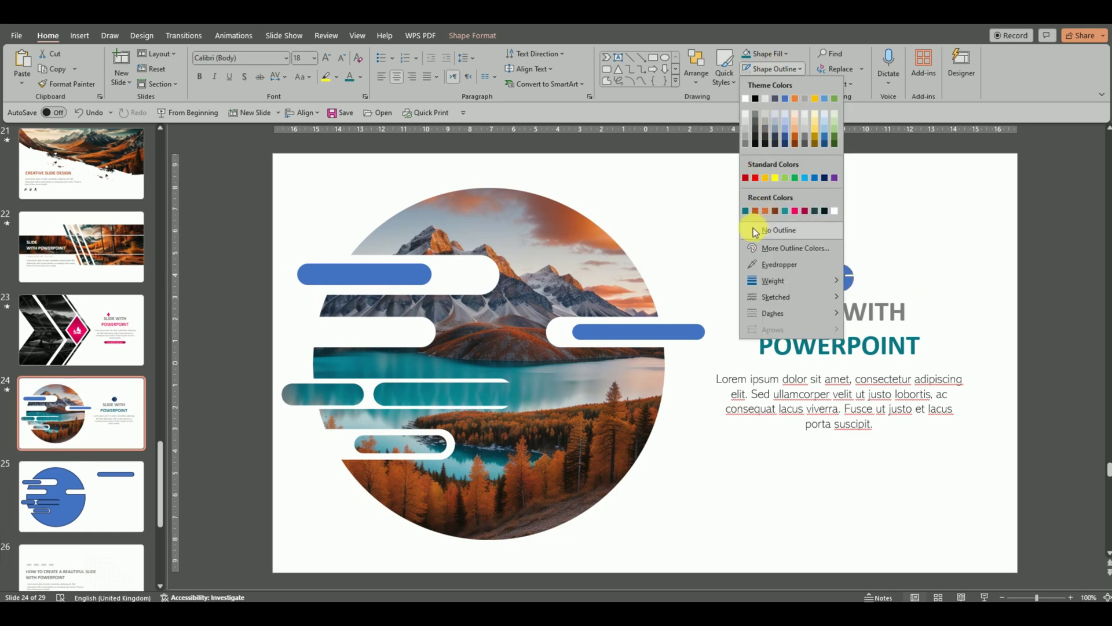
left_click(753, 229)
key("ctrl+z")
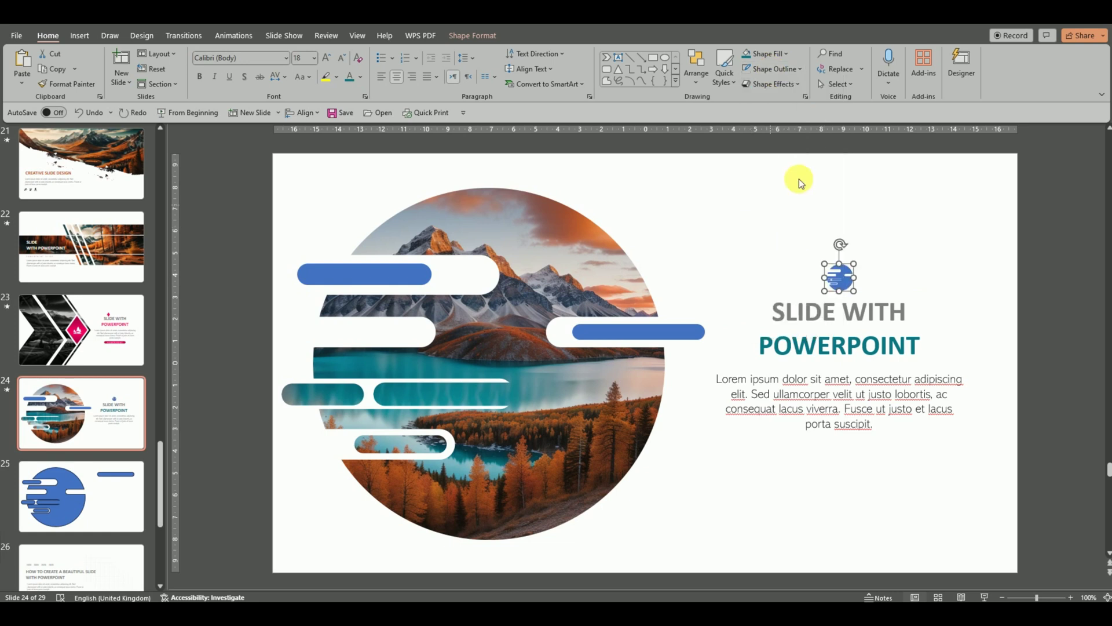
left_click(784, 53)
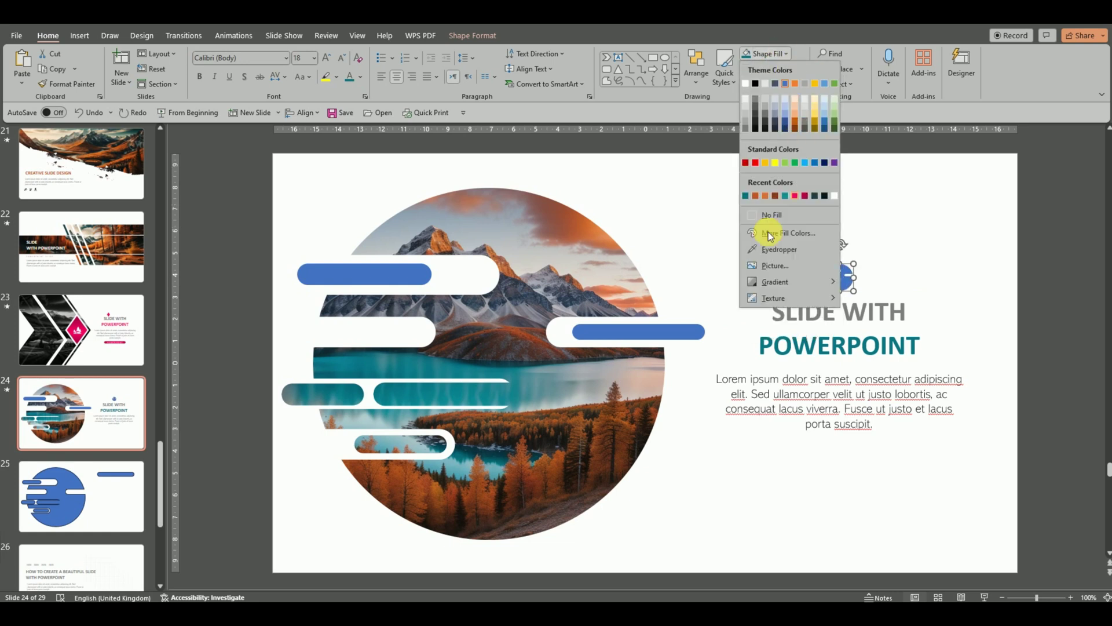
left_click(754, 250)
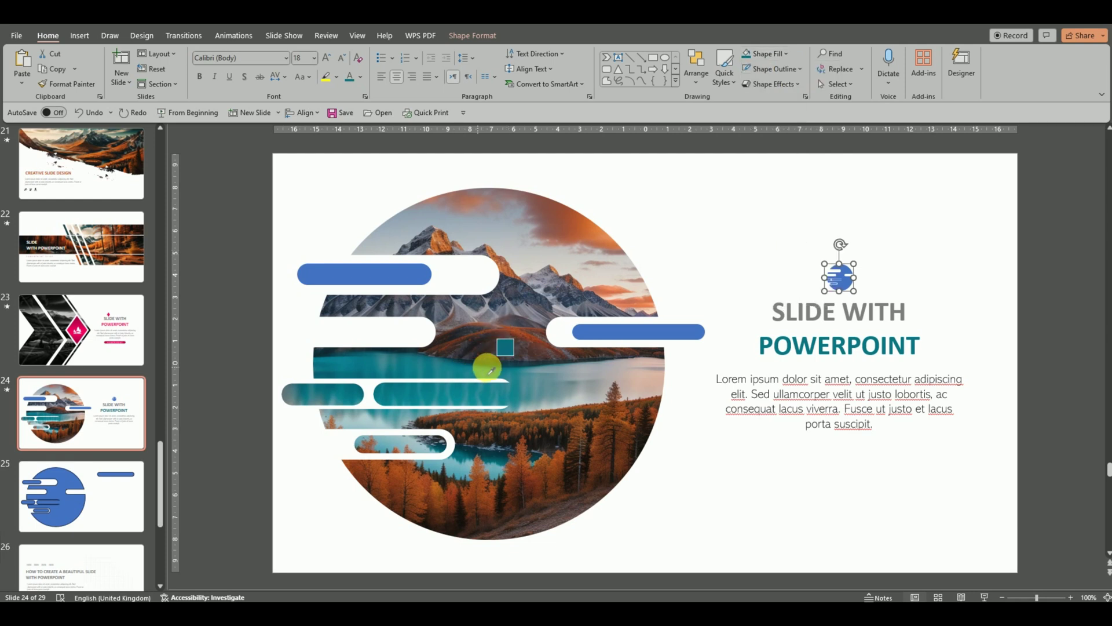
left_click(485, 367)
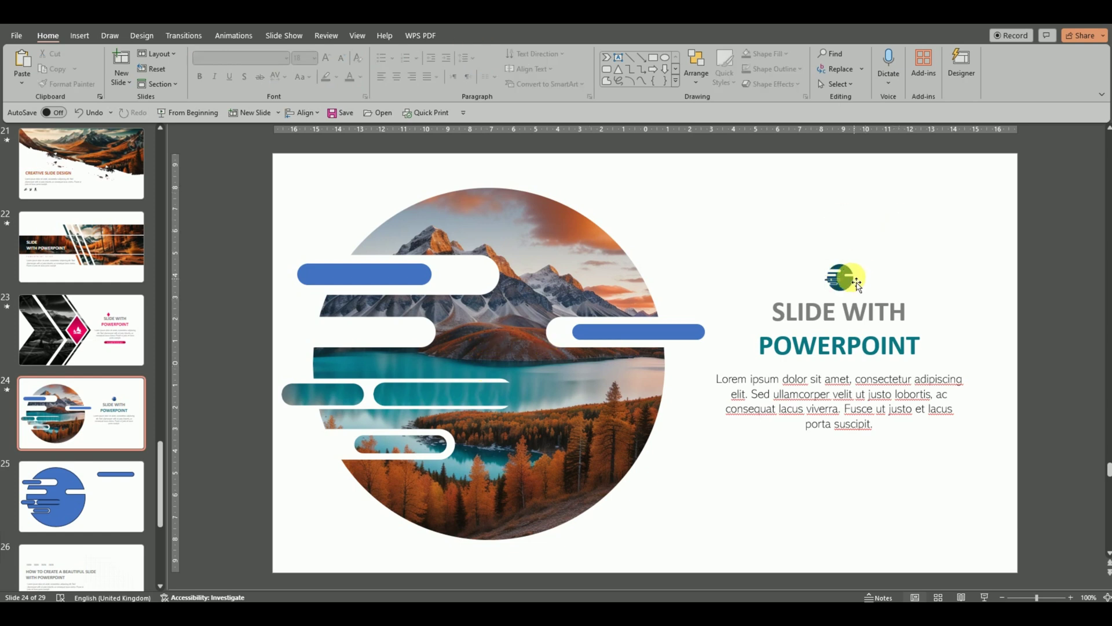
left_click(782, 58)
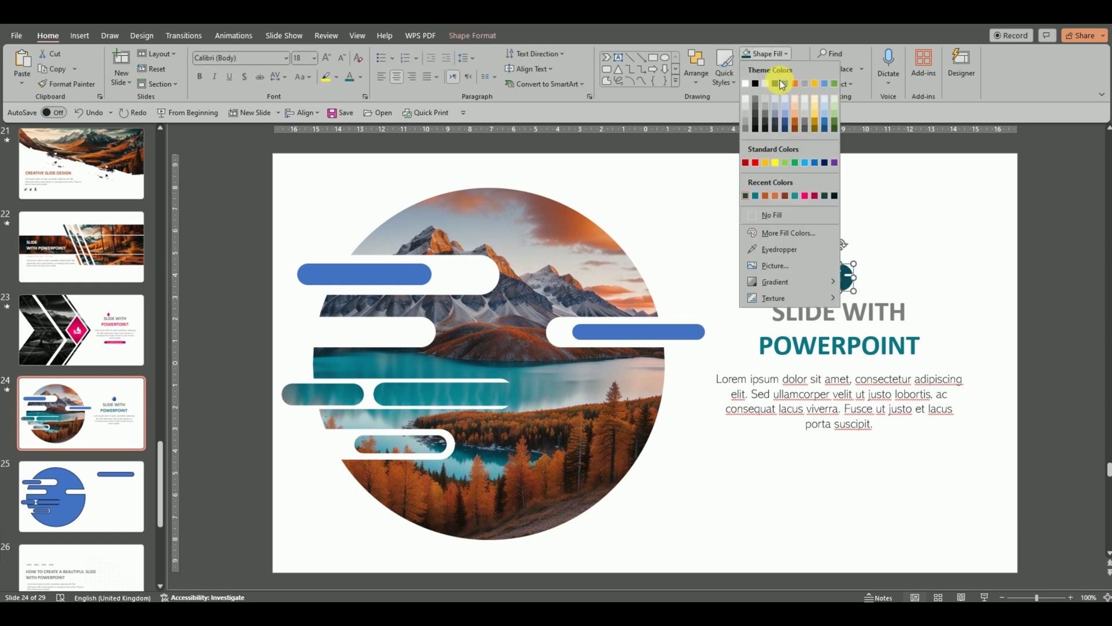
left_click(747, 255)
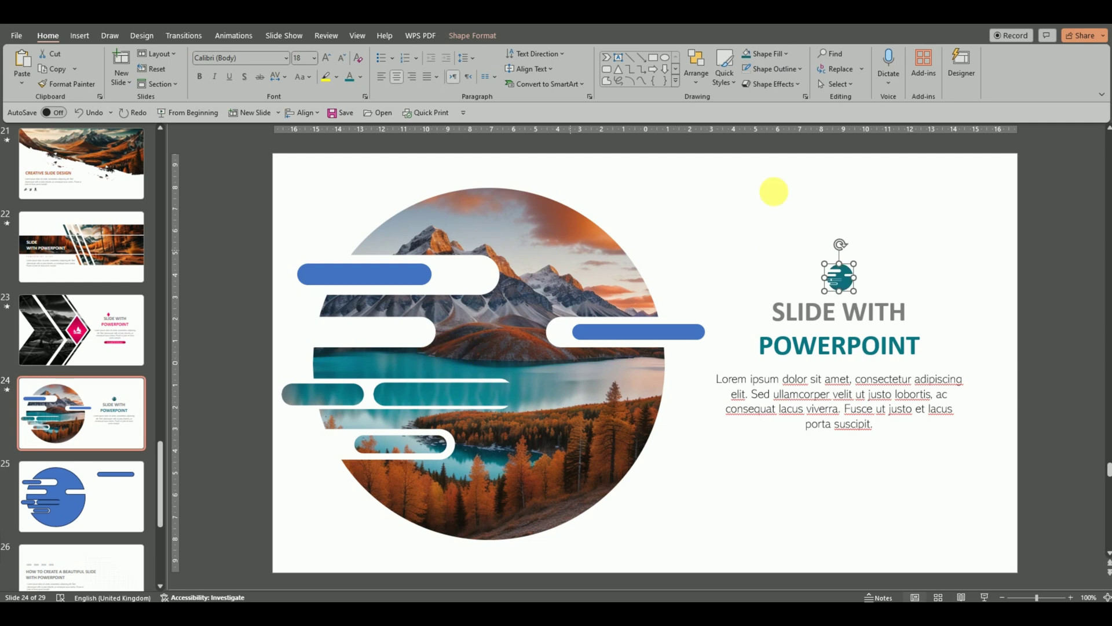
Add 'CREATIVE' to the start of the title and widen the title and body boxes.
left_click(776, 313)
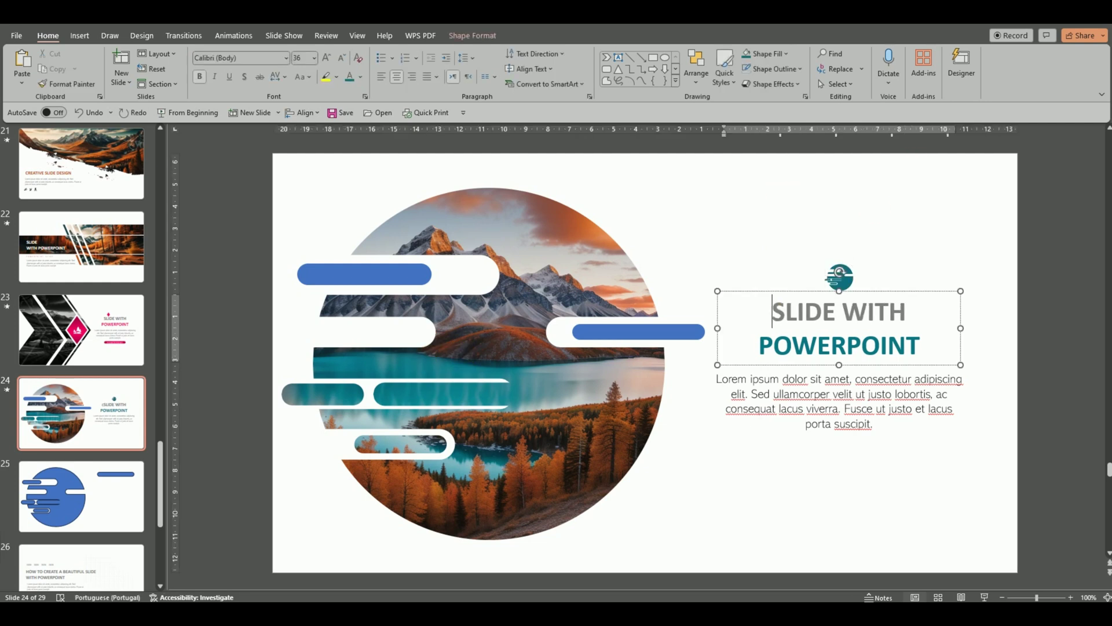
type("CREATIVE")
left_click(961, 344)
left_click_drag(962, 345, 985, 345)
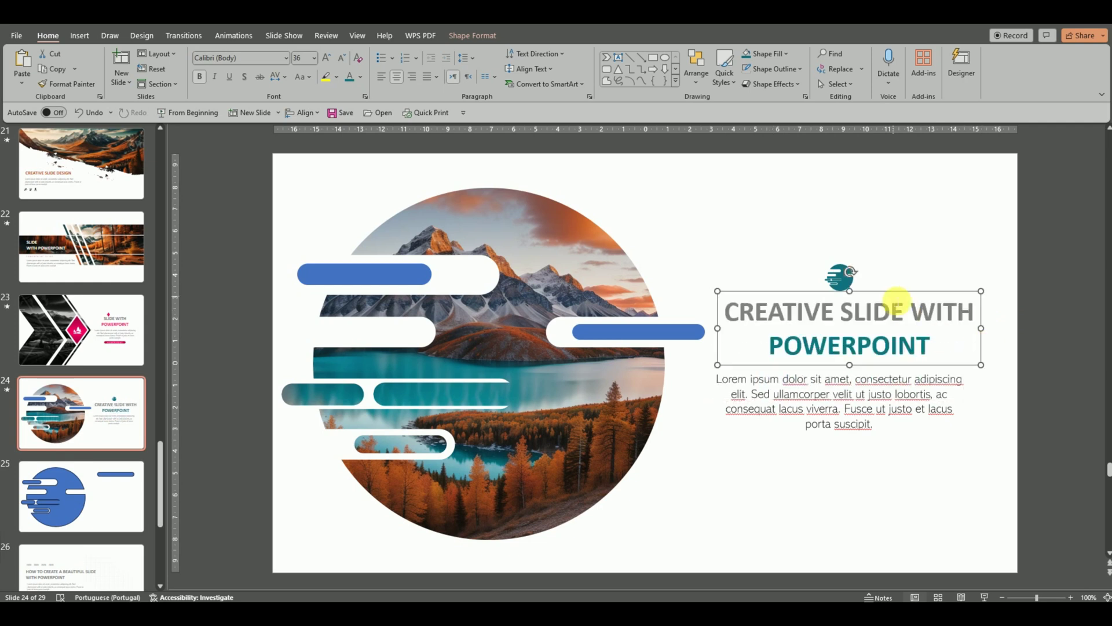
left_click(847, 408)
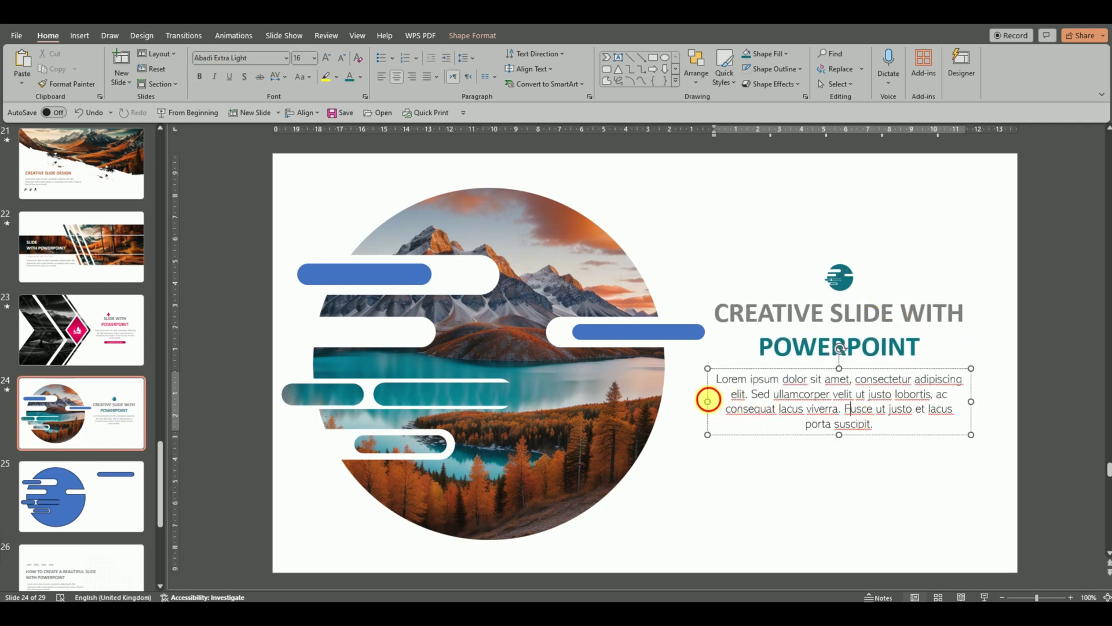
left_click_drag(708, 401, 690, 401)
Centre-align the title and body boxes with each other.
left_click(829, 362, "shift")
left_click(429, 36)
left_click(463, 35)
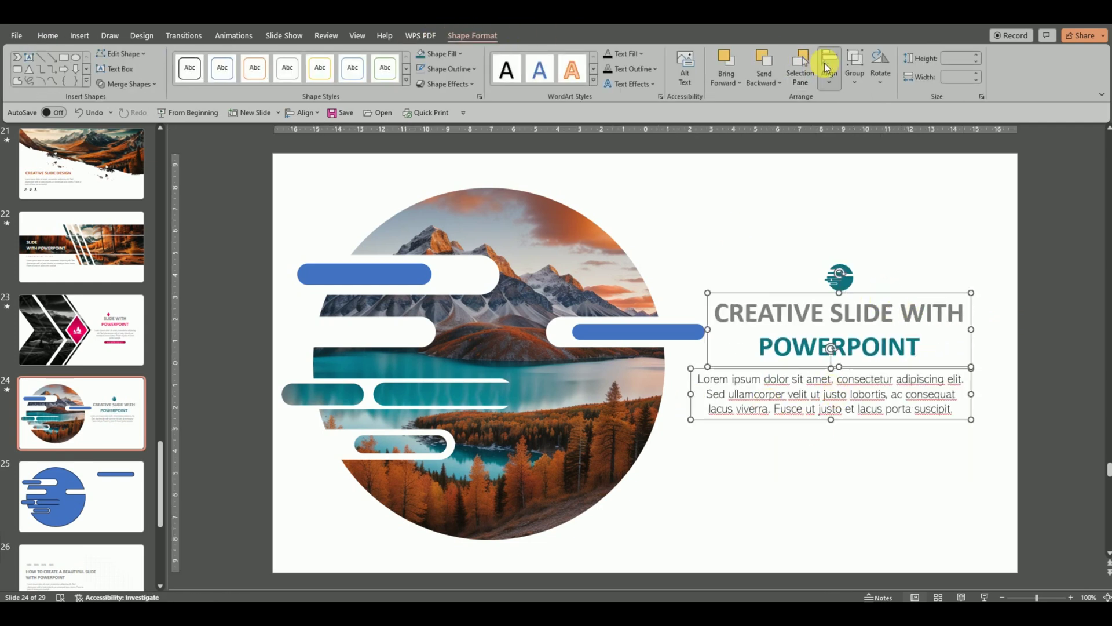
left_click(829, 67)
left_click(844, 112)
left_click(831, 377)
key("ctrl+z")
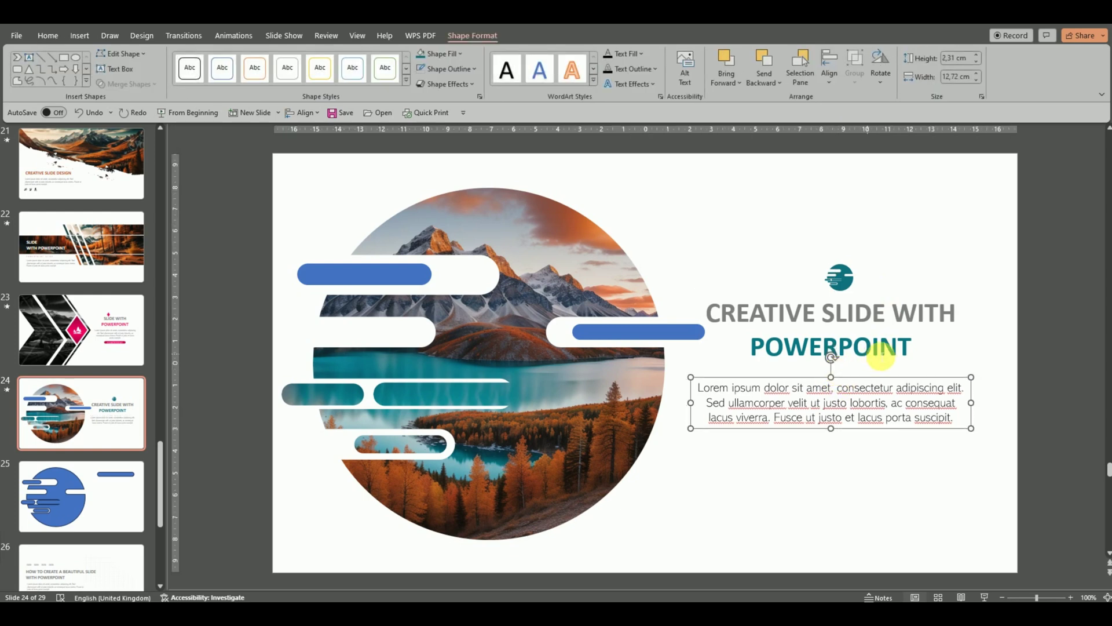
left_click(641, 329)
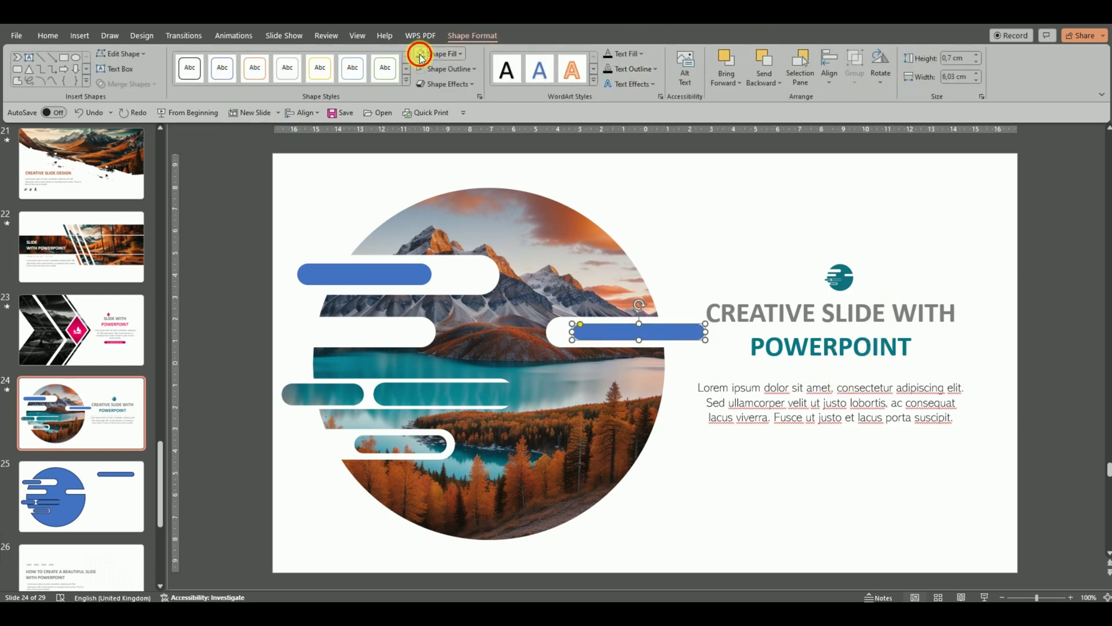
Fill the right pill teal and remove its outline.
left_click(429, 54)
left_click(449, 69)
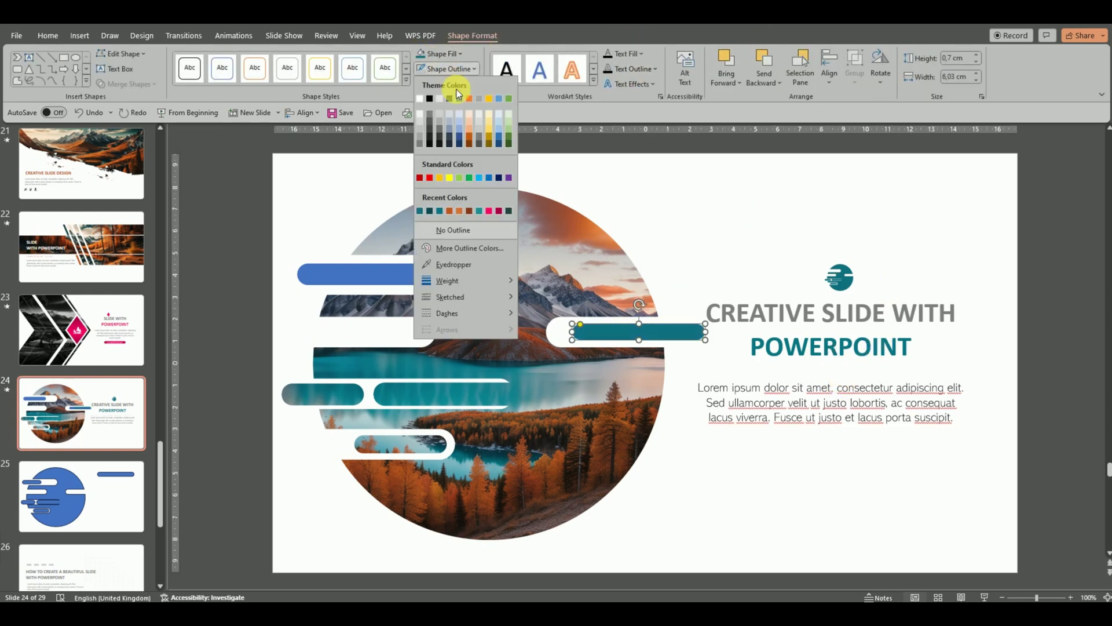
left_click(439, 231)
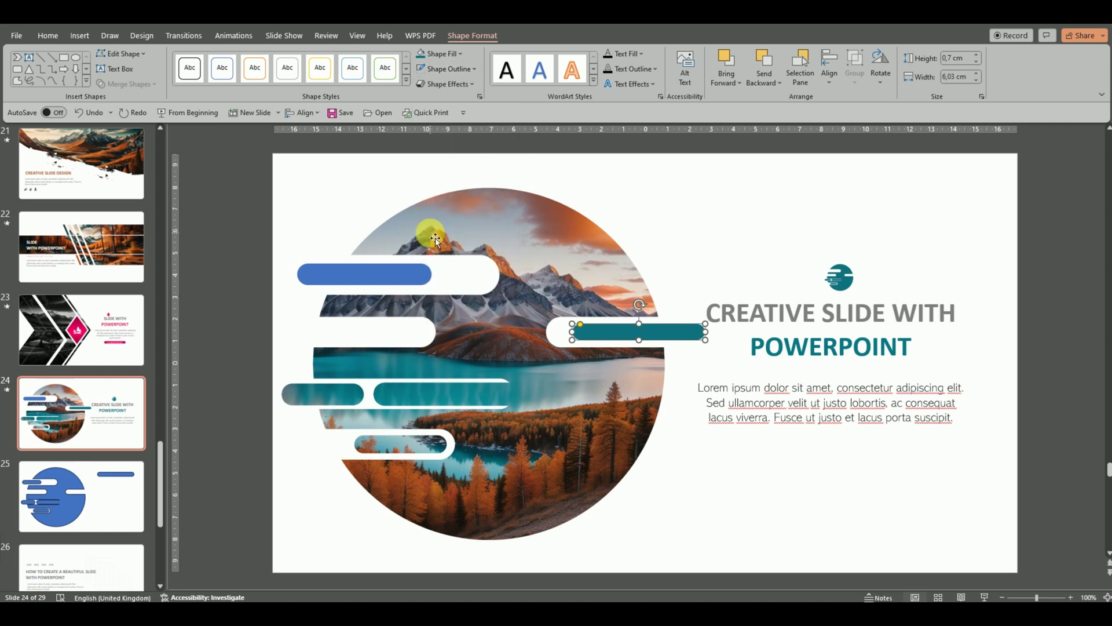
Fill the top-left pill with the trees' burnt orange using the eyedropper.
left_click(399, 272)
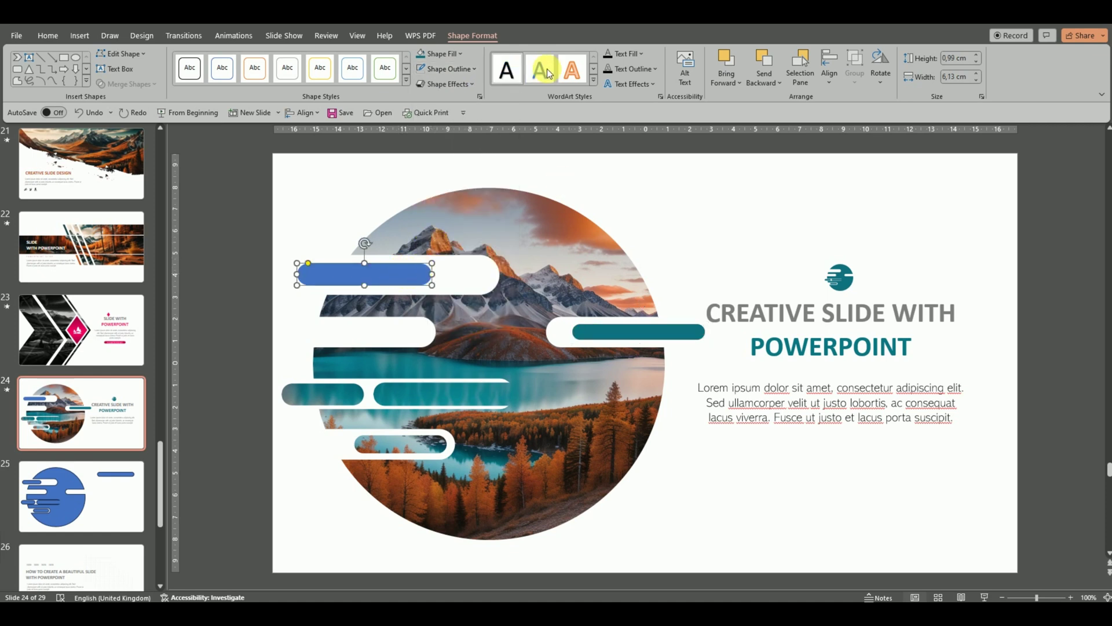
left_click(460, 53)
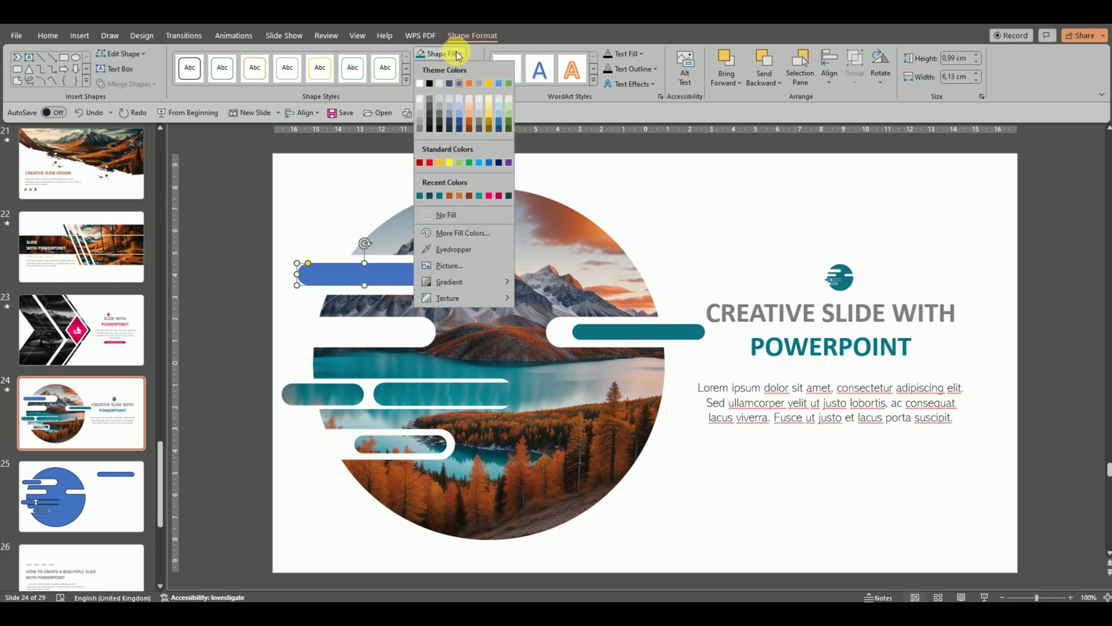
left_click(428, 249)
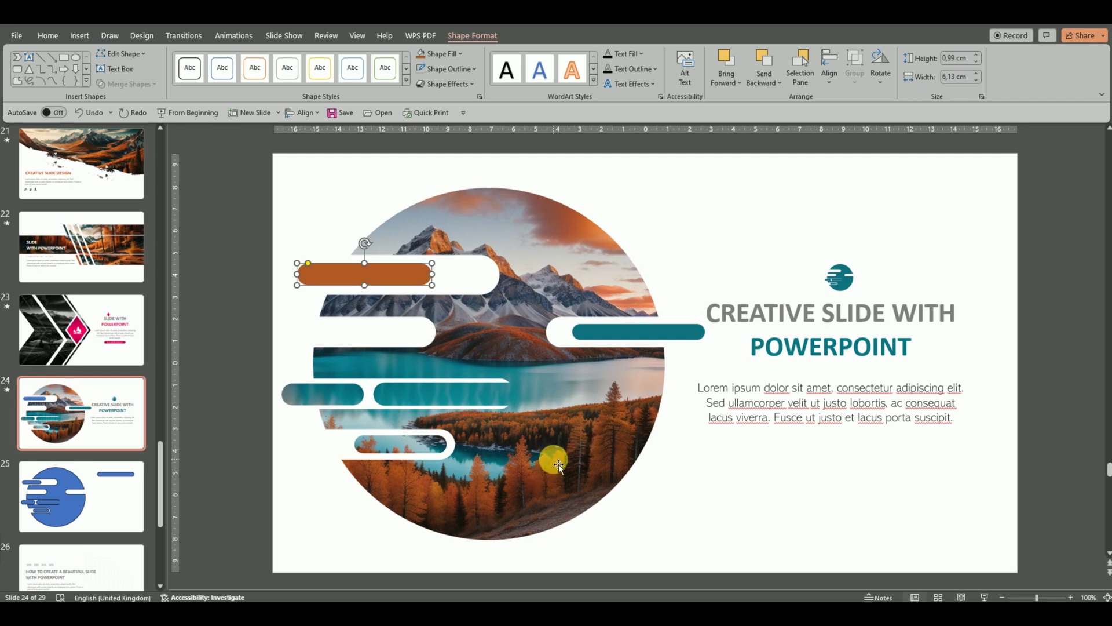
left_click(626, 199)
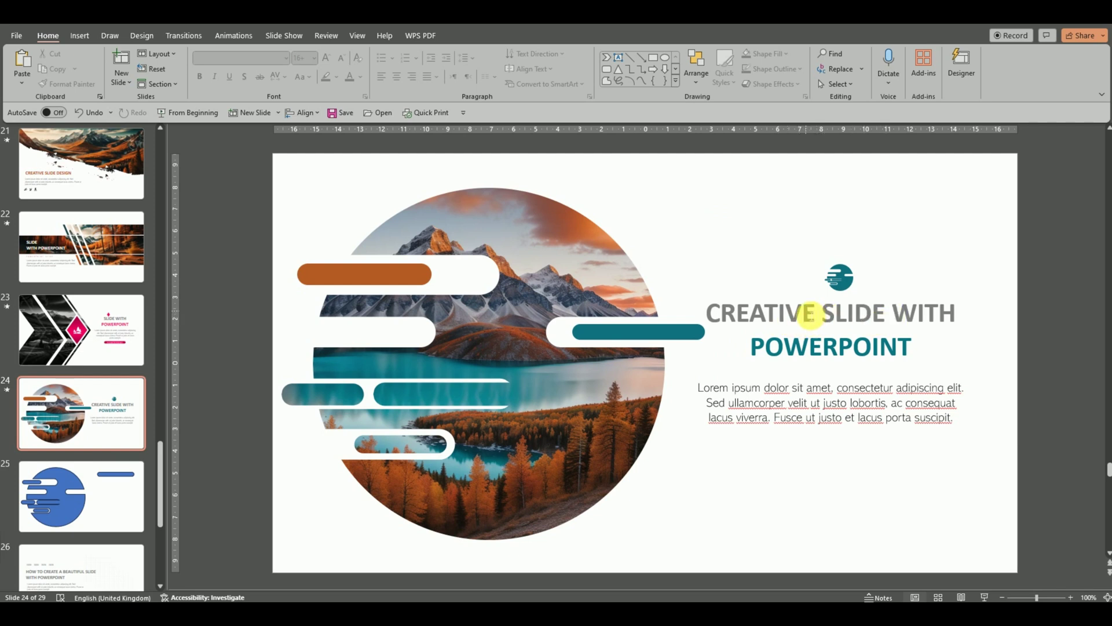
Colour the word CREATIVE in the title burnt orange using the Recent Colors swatch.
left_click(813, 314)
left_click_drag(814, 314, 718, 314)
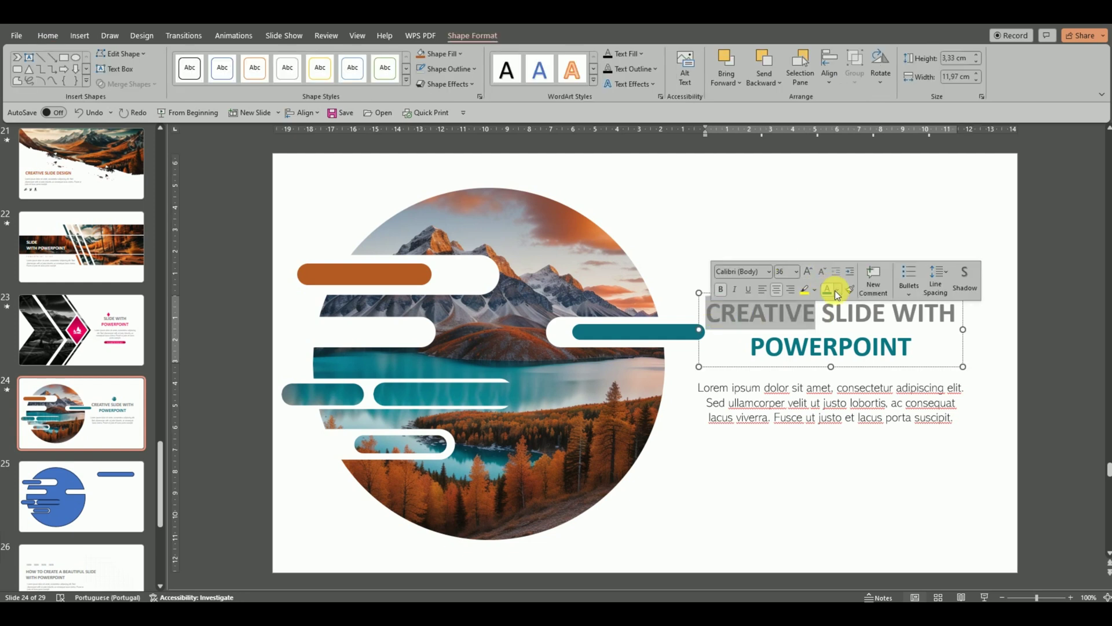
left_click(836, 290)
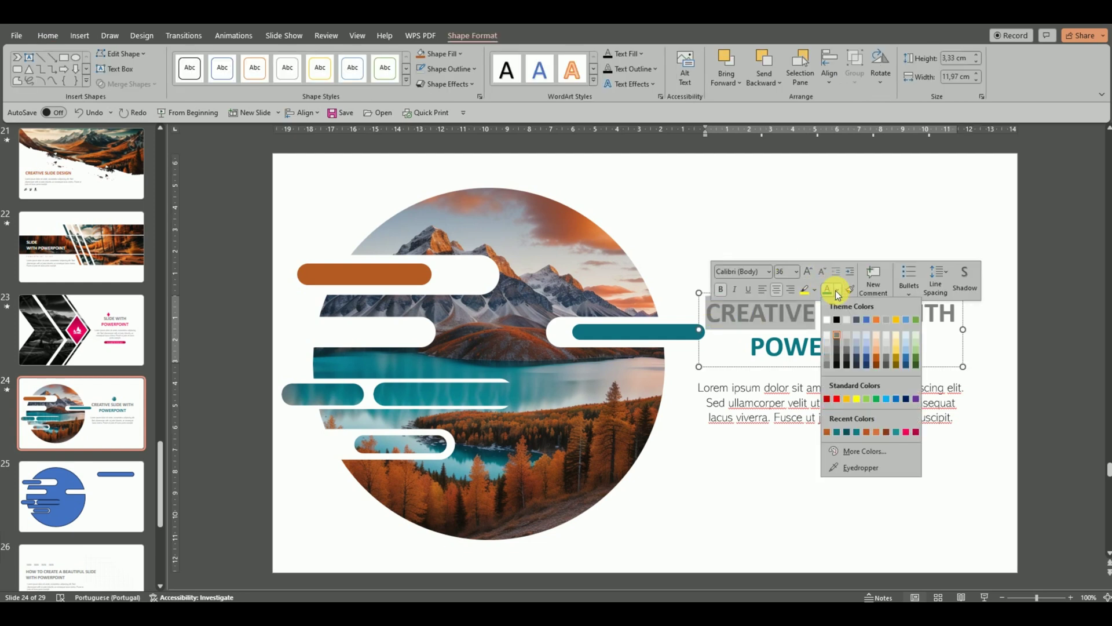
left_click(826, 432)
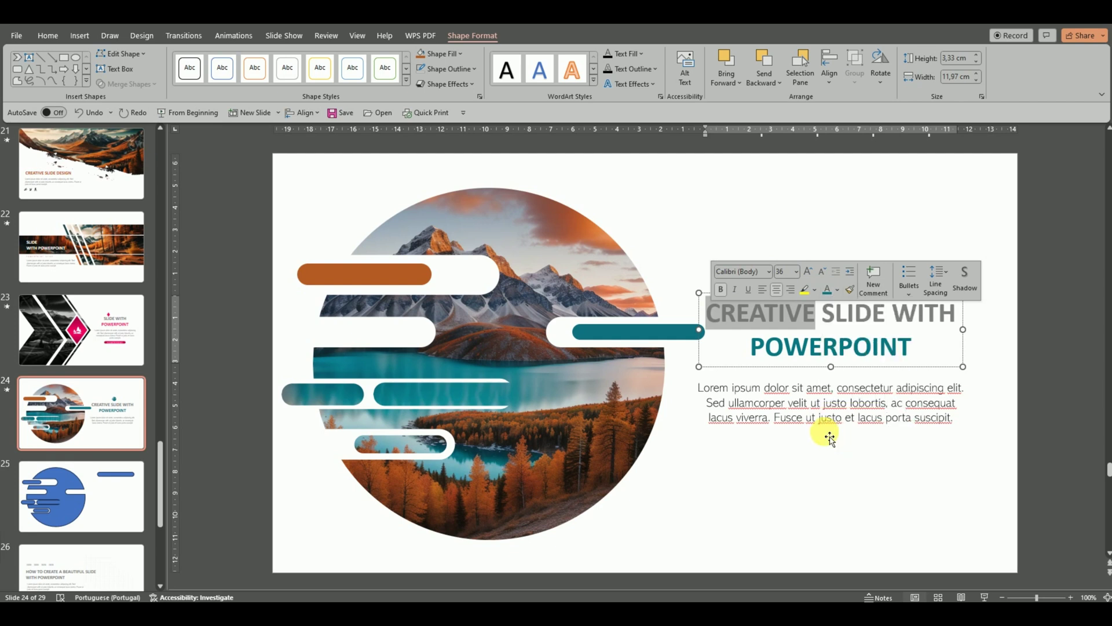
left_click(753, 208)
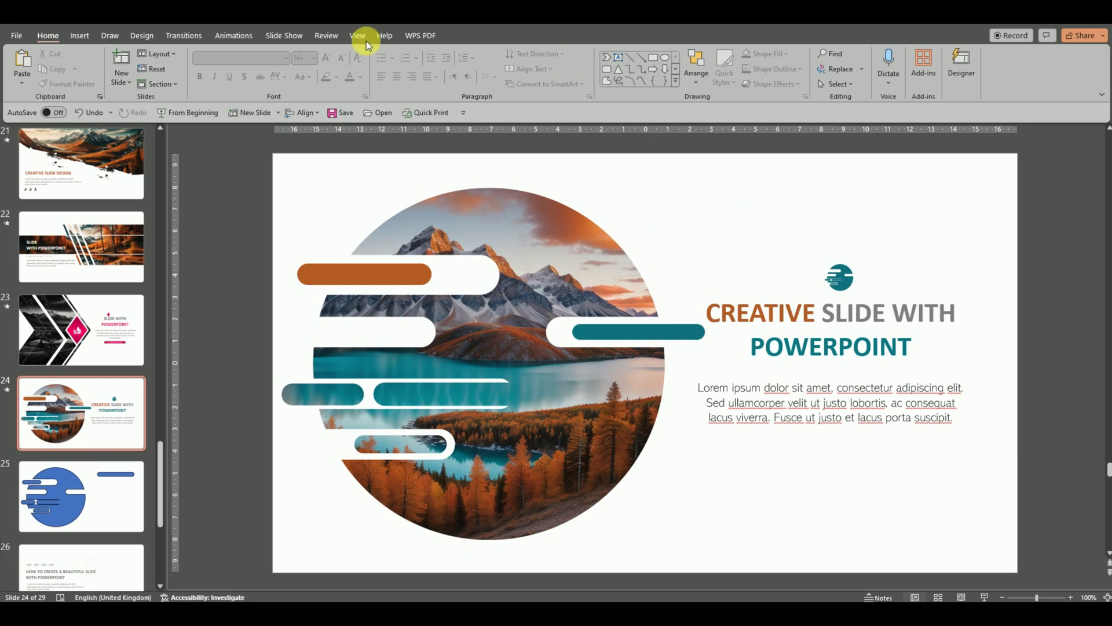
Insert three nature icons from the icon library, found by searching 'nature'.
left_click(80, 36)
left_click(259, 71)
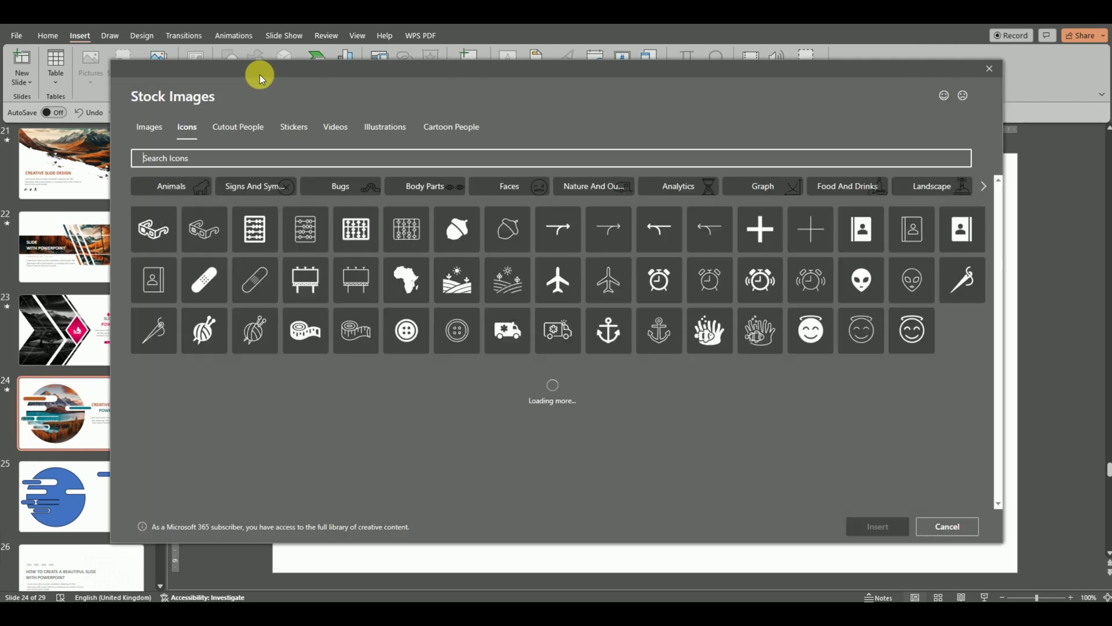
left_click(405, 365)
scroll(409, 324, "down", 5)
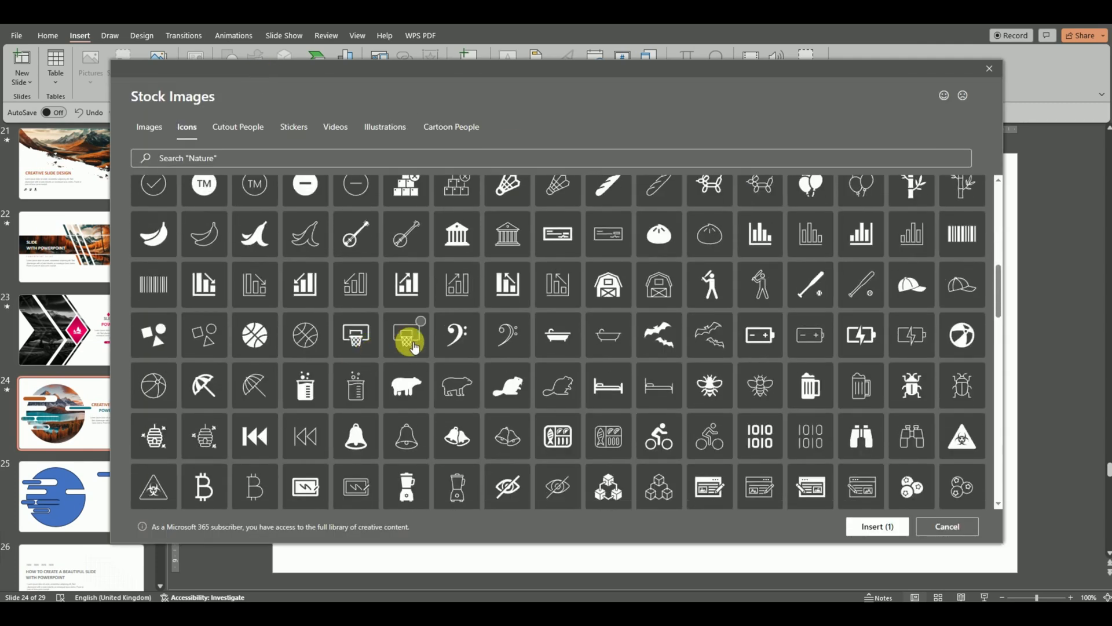
scroll(410, 325, "up", 3)
type("nature")
left_click(464, 194)
left_click(303, 355)
left_click(877, 526)
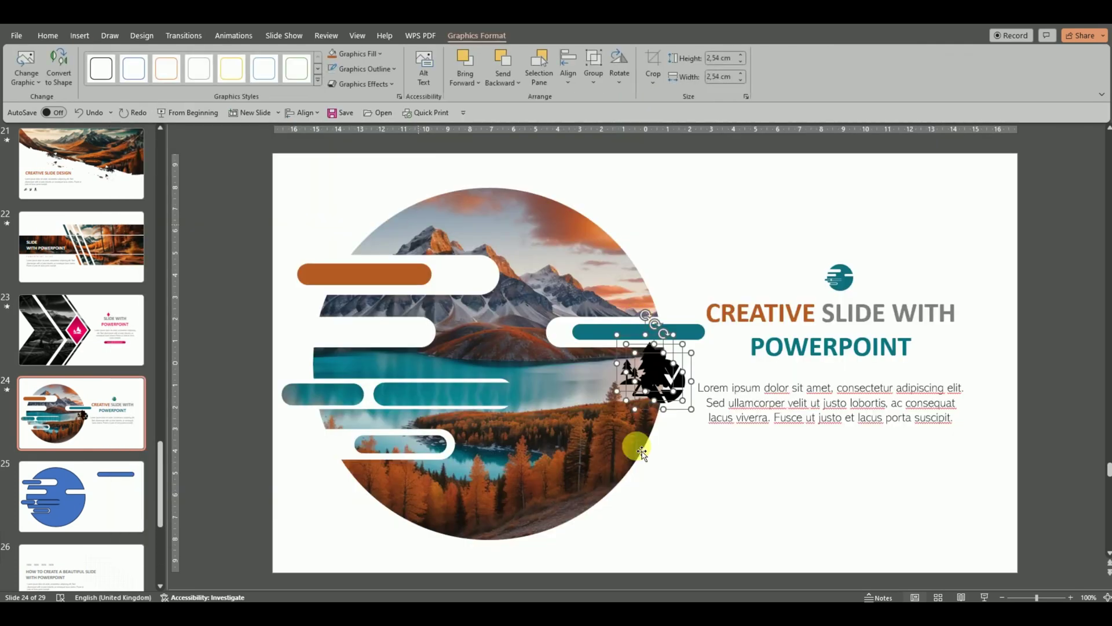
Shrink the icons to 1.25 cm and space them evenly in a row below the paragraph.
left_click_drag(782, 502, 831, 461)
left_click_drag(745, 467, 894, 462)
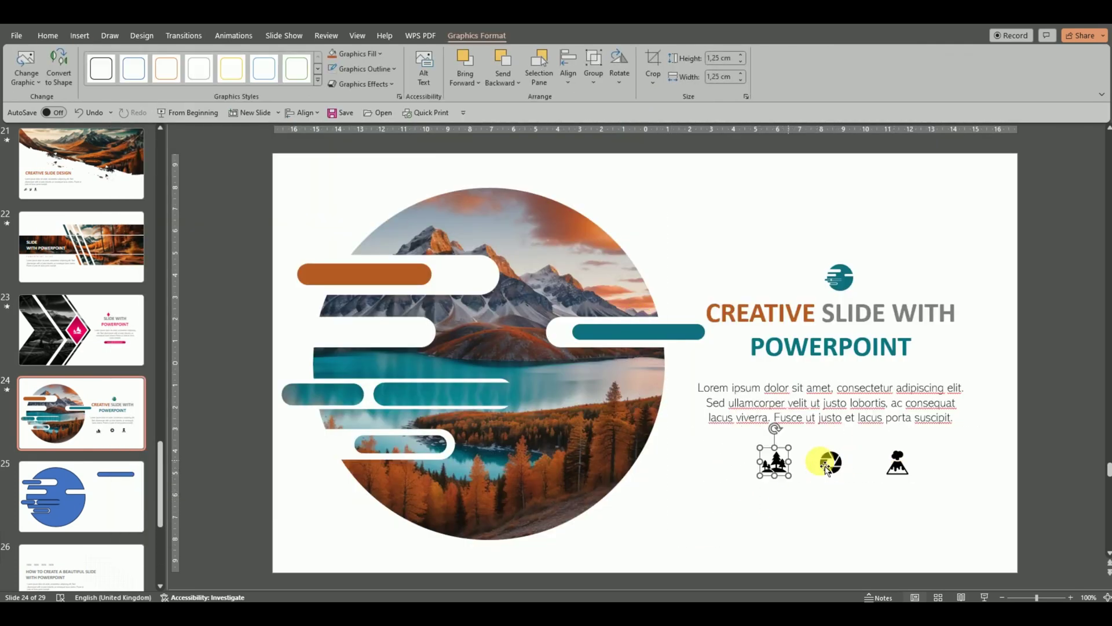
left_click(569, 67)
left_click(592, 201)
left_click(568, 67)
Fill the three icons teal and nudge them slightly higher beneath the body text.
left_click(568, 67)
left_click(379, 53)
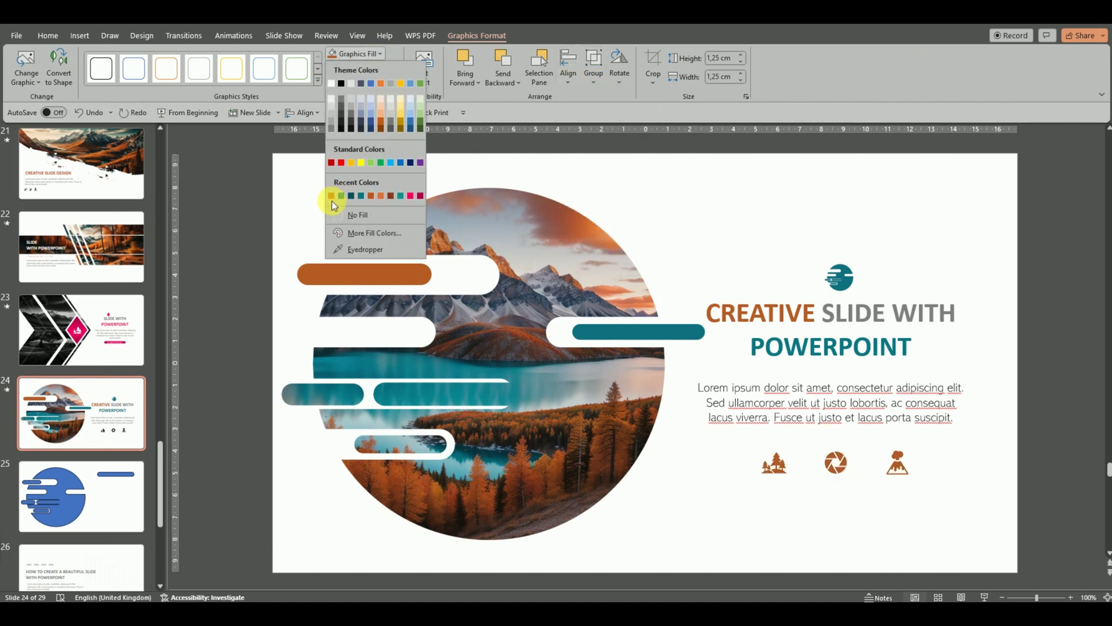
left_click(330, 199)
left_click_drag(834, 464, 823, 449)
left_click(825, 551)
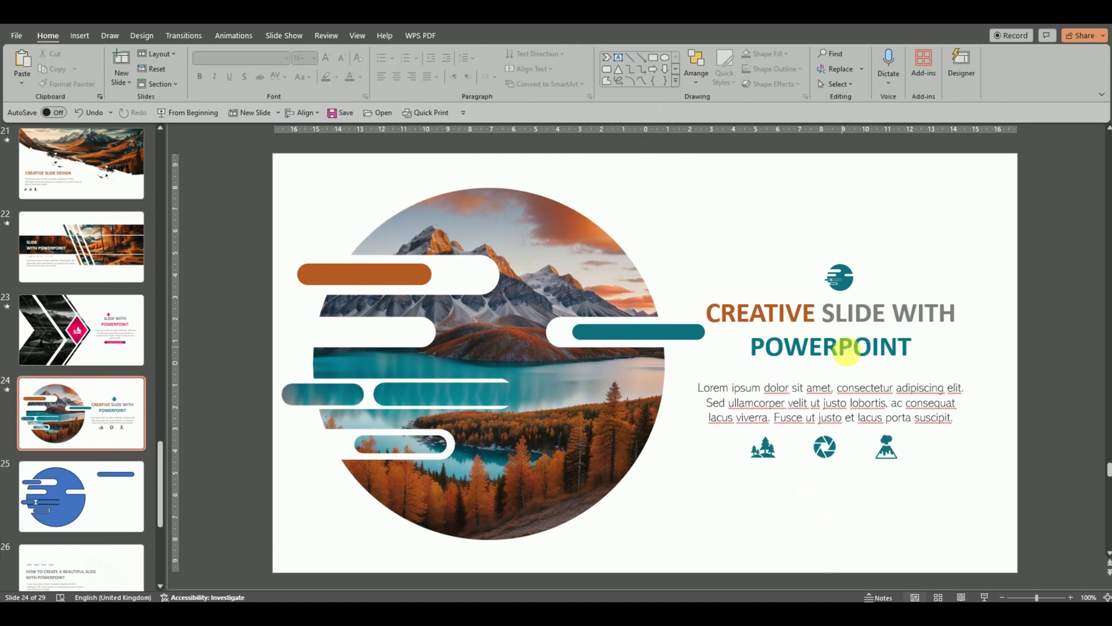
Draw a circle above the teal icon and a thin stripe across its top edge.
left_click(664, 57)
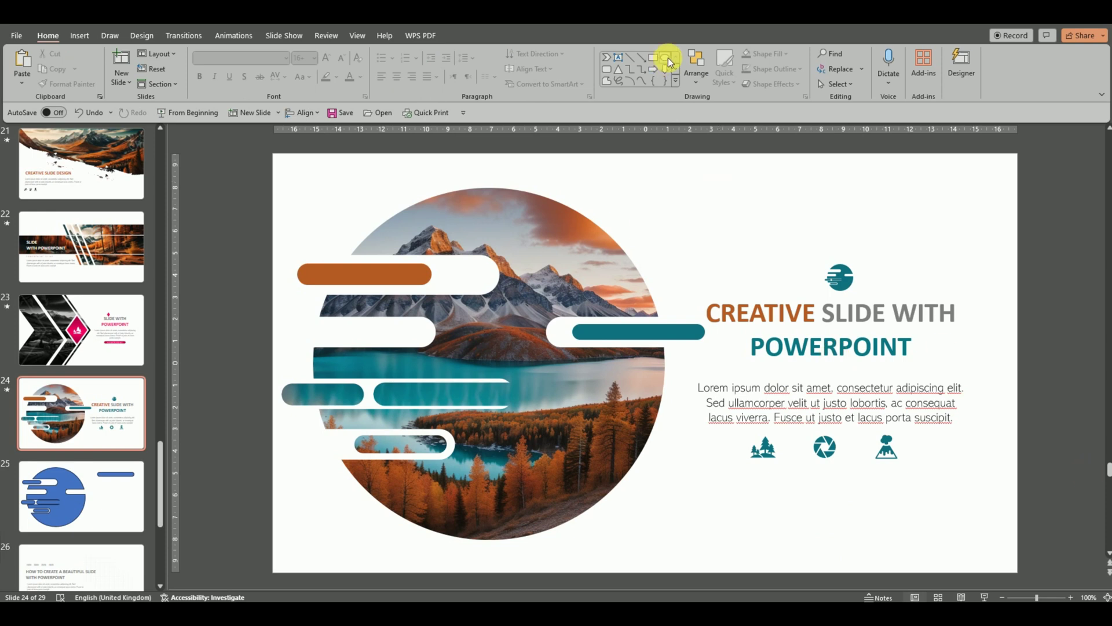
left_click_drag(681, 167, 791, 273)
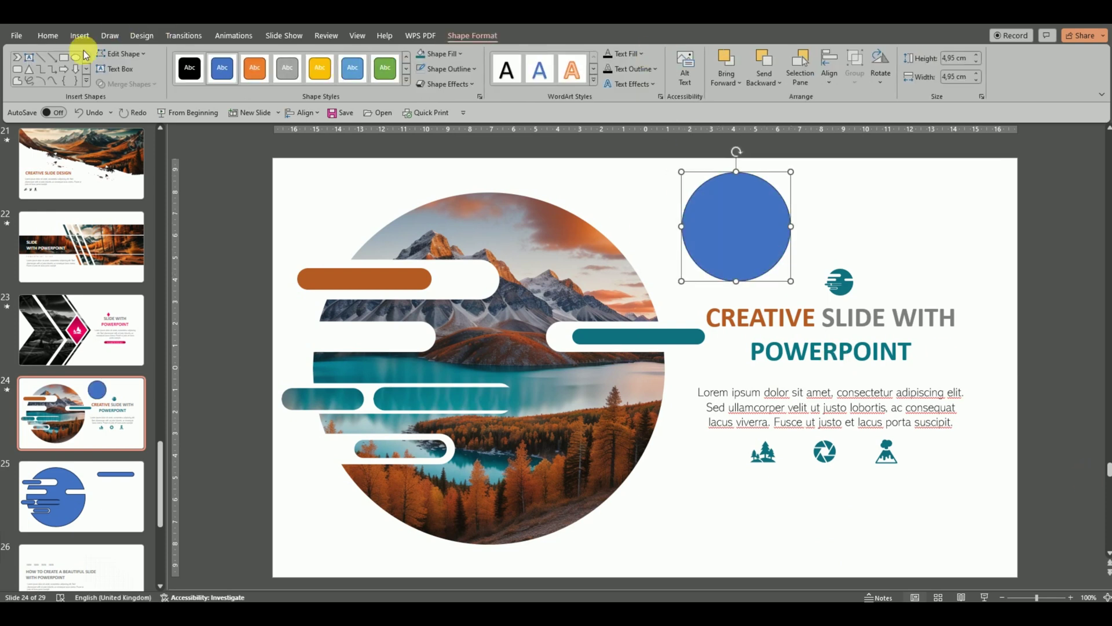
left_click(65, 59)
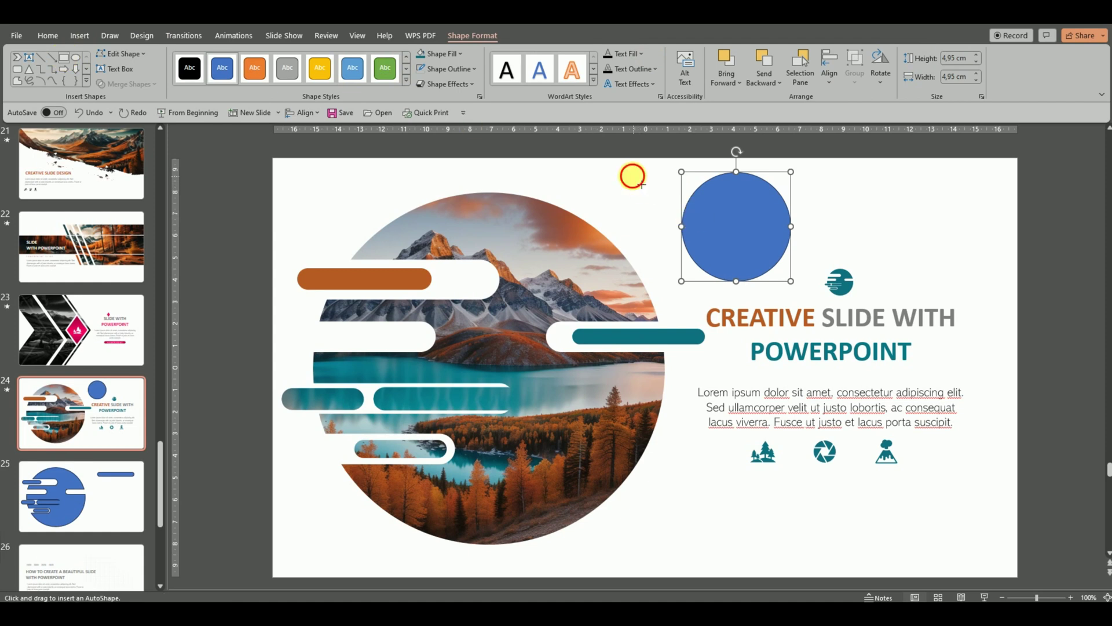
left_click_drag(632, 172, 907, 187)
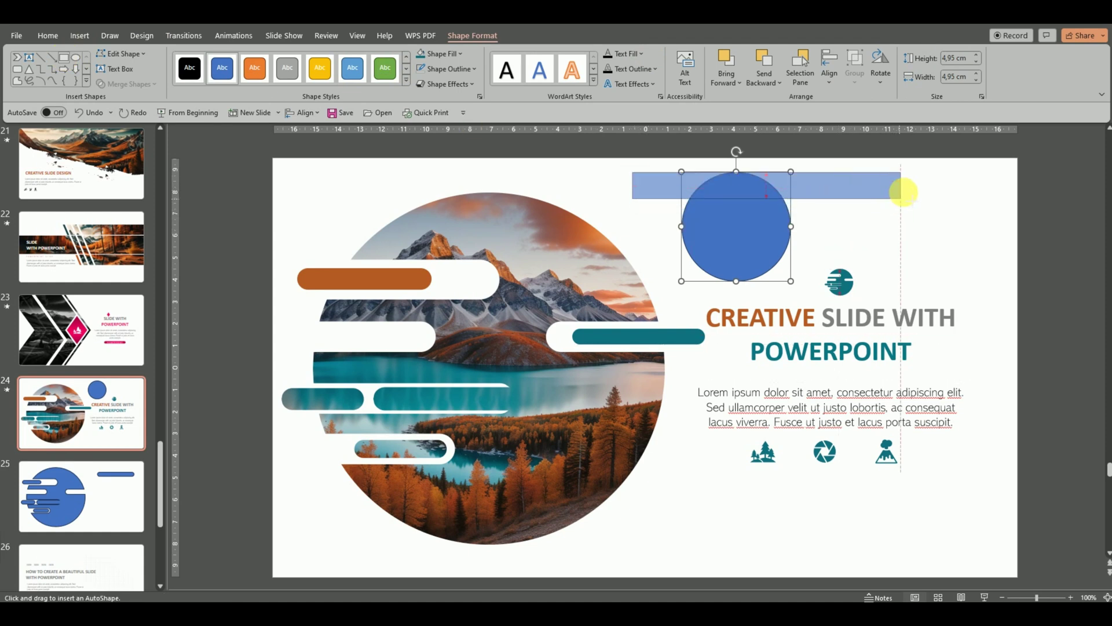
left_click_drag(907, 187, 910, 174)
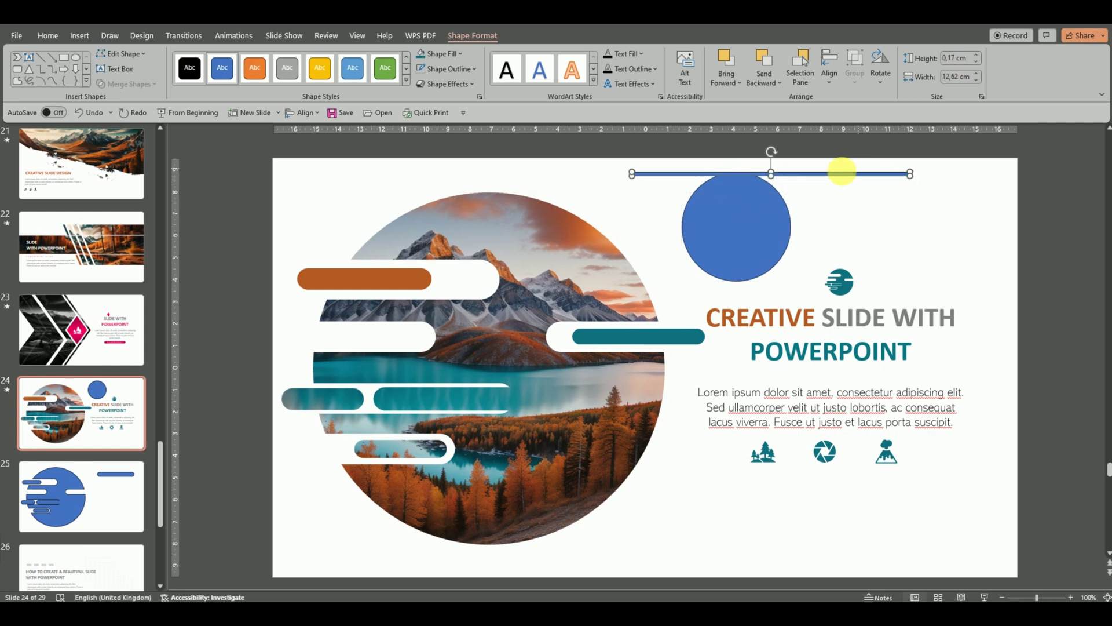
left_click_drag(836, 173, 802, 183)
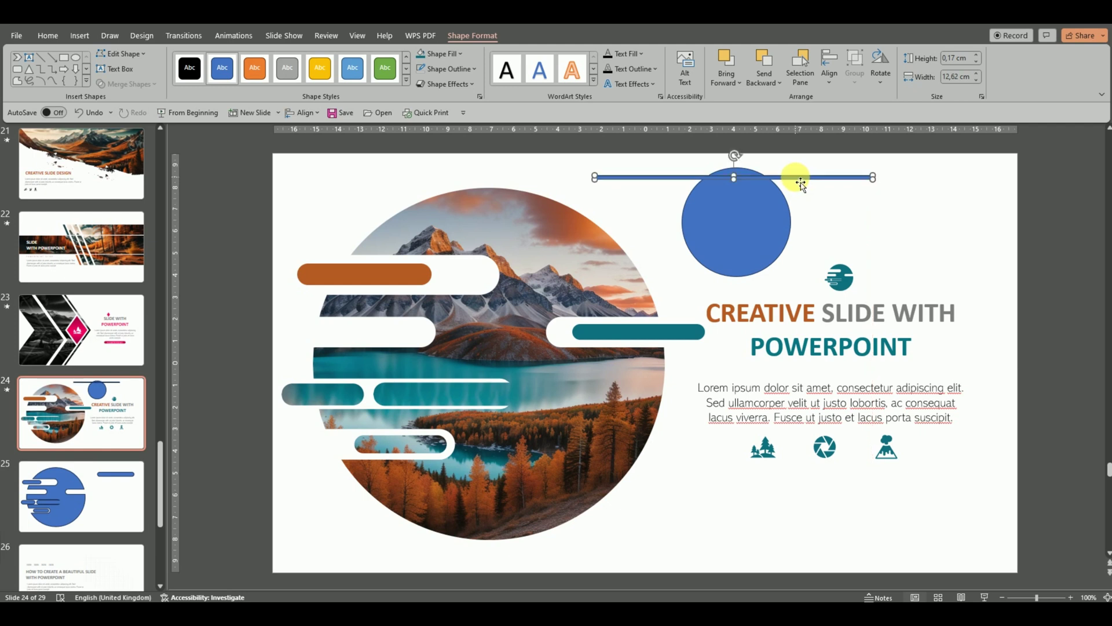
Duplicate the stripe with Ctrl+D into a stack and Union the stripes into one shape.
key("ctrl+d")
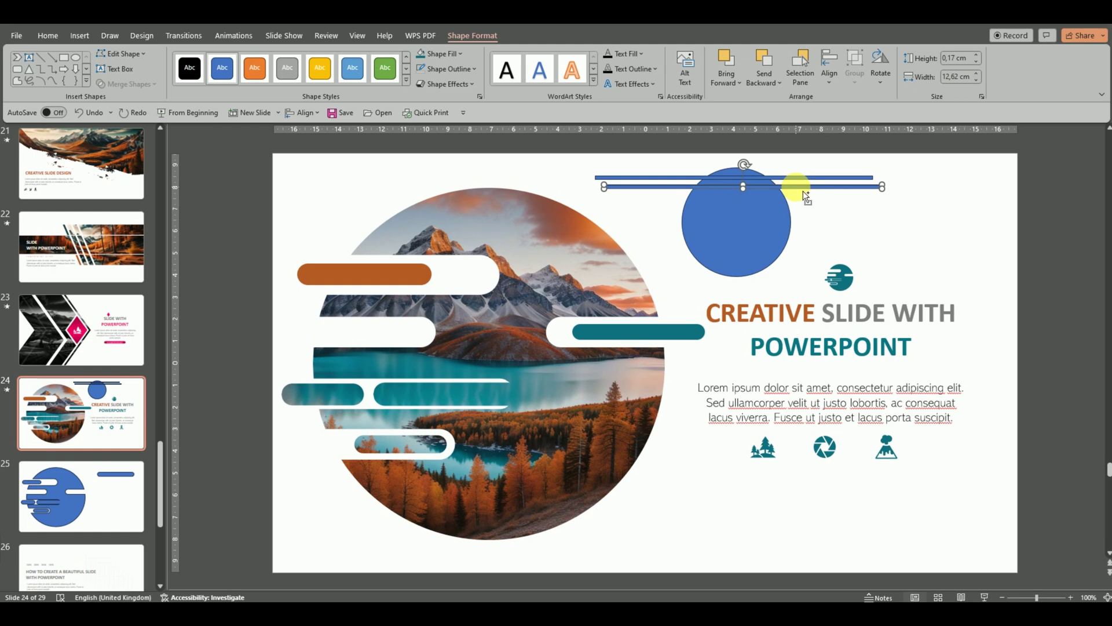
left_click_drag(795, 192, 790, 192)
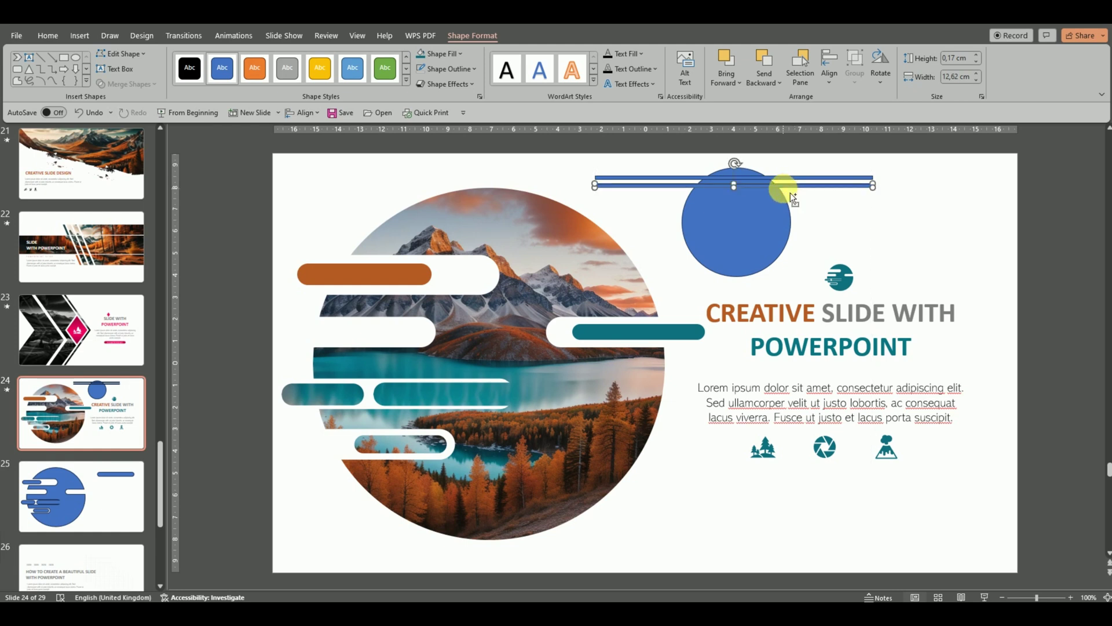
key("ctrl+d")
key("ctrl+d")
key("ctrl+d")
key("ctrl+d")
key("ctrl+d")
key("ctrl+d")
key("ctrl+d")
key("ctrl+d")
key("ctrl+d")
key("ctrl+d")
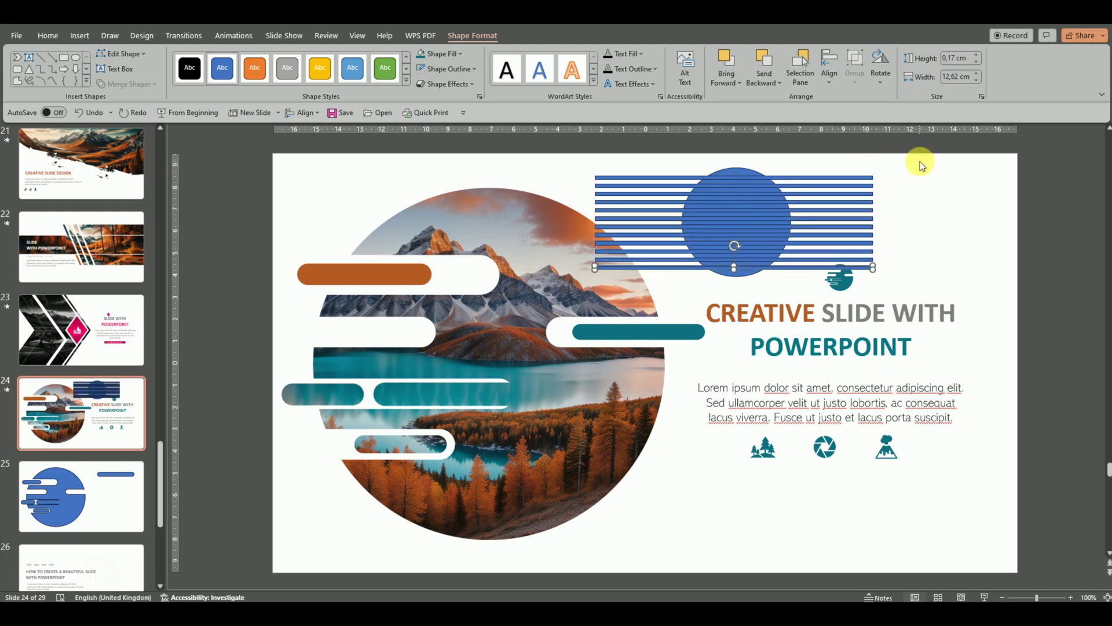
mouse_move(920, 161)
left_mouse_down()
mouse_move(547, 290)
mouse_move(547, 304)
left_mouse_up()
left_click(757, 170, "shift")
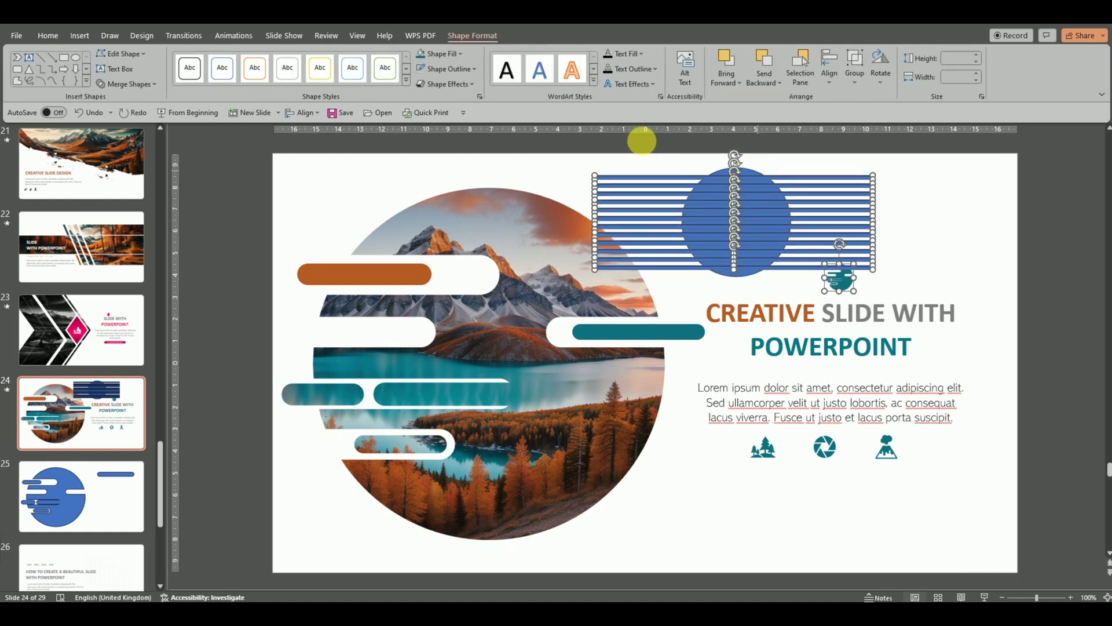
left_click(142, 86)
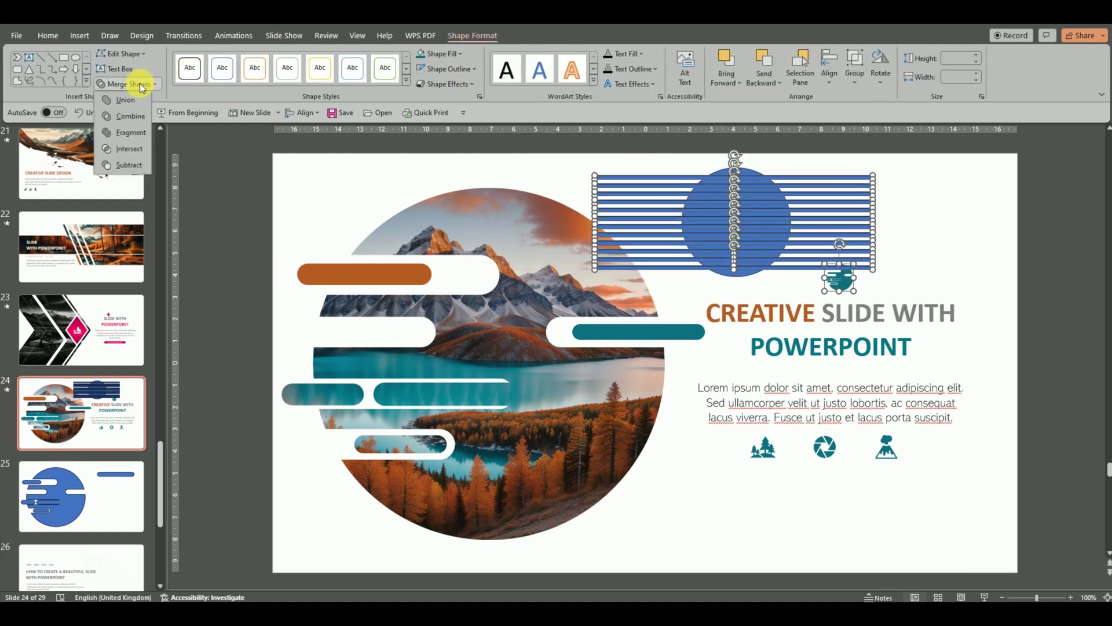
left_click(118, 100)
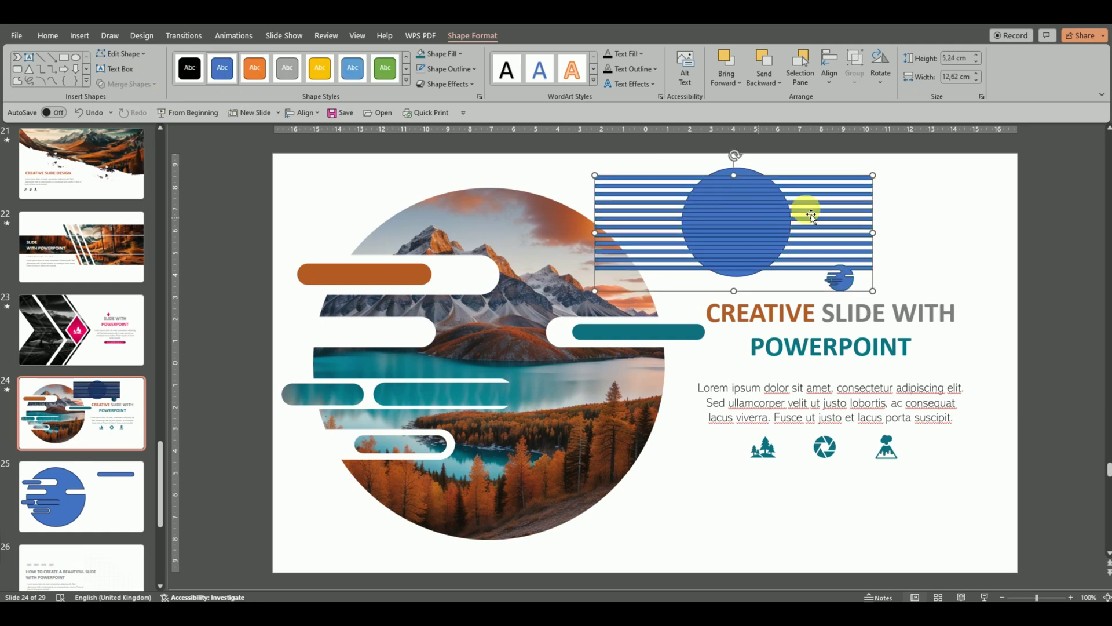
Subtract the merged stripes from the blue circle to form the striped circle.
left_click(747, 172)
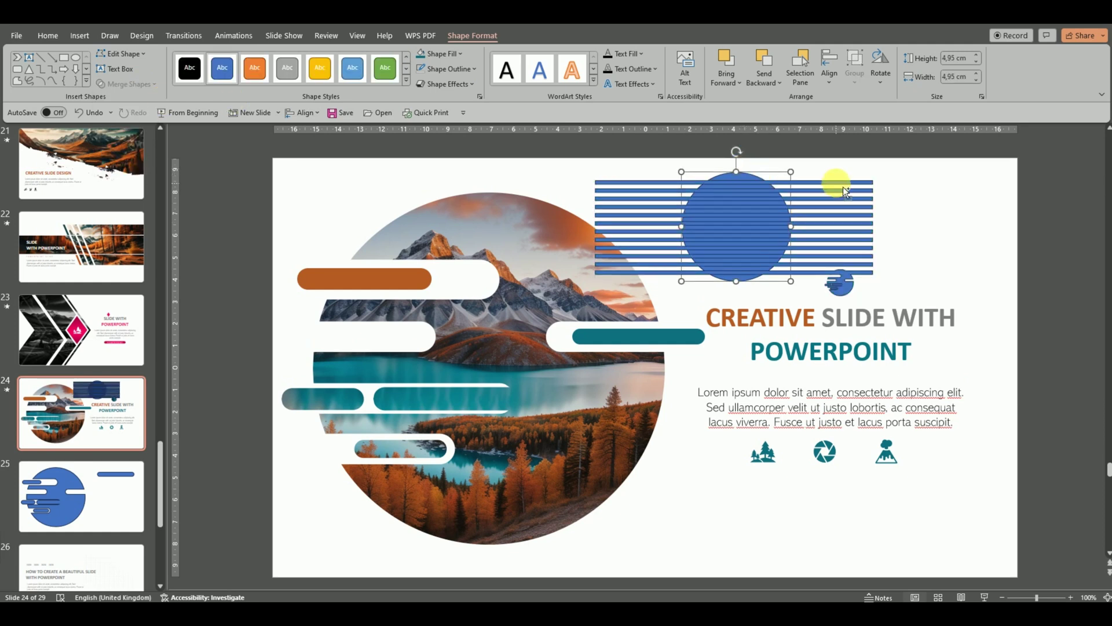
left_click(843, 186, "shift")
left_click(124, 84)
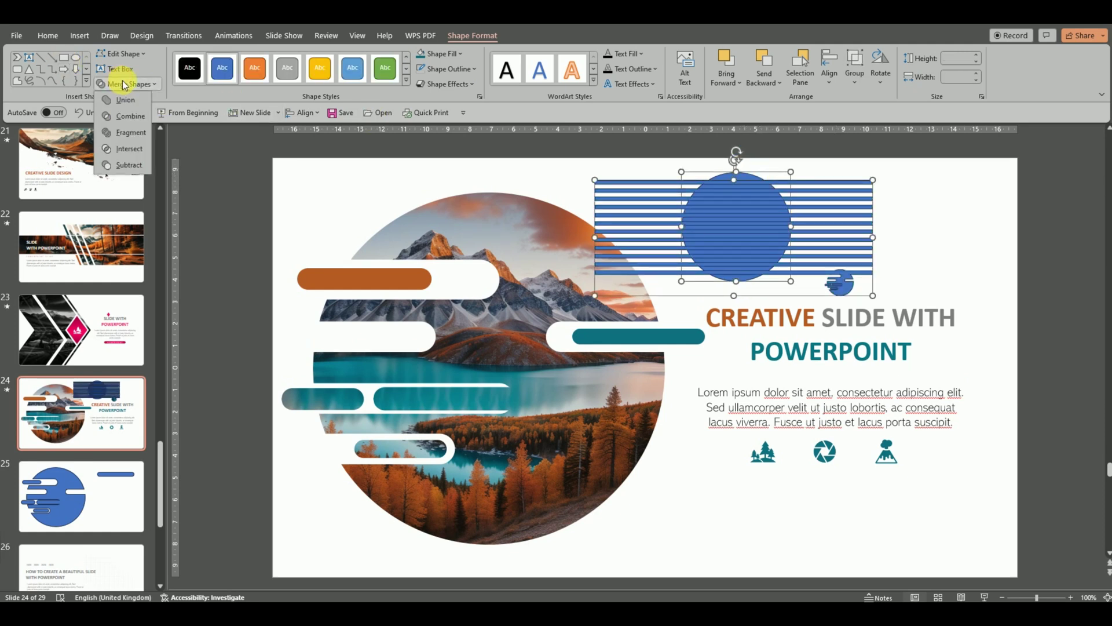
left_click(126, 165)
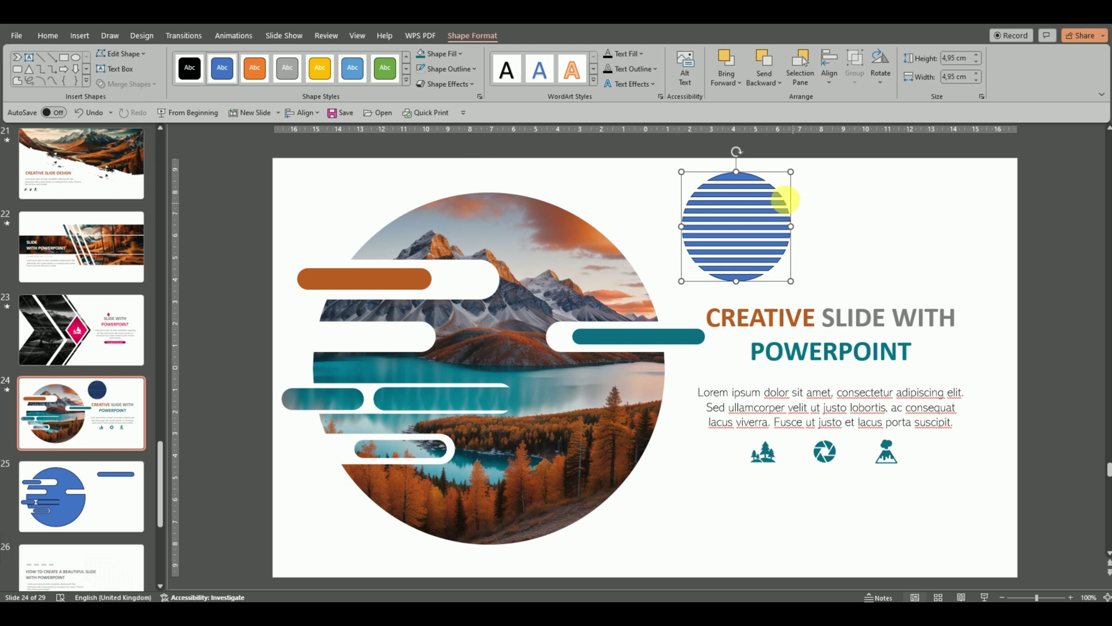
Place the striped circle rotated at the photo's lower right, send it to back, remove its outline.
left_click_drag(755, 203, 641, 470)
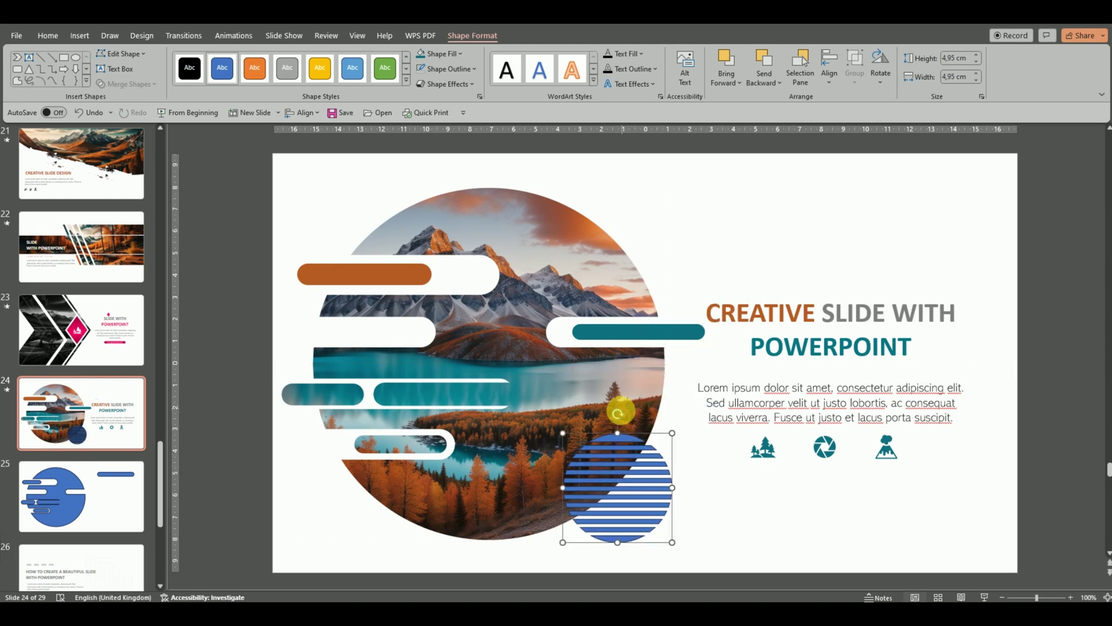
mouse_move(641, 428)
left_mouse_down()
mouse_move(652, 436)
mouse_move(634, 457)
left_mouse_up()
right_click(630, 452)
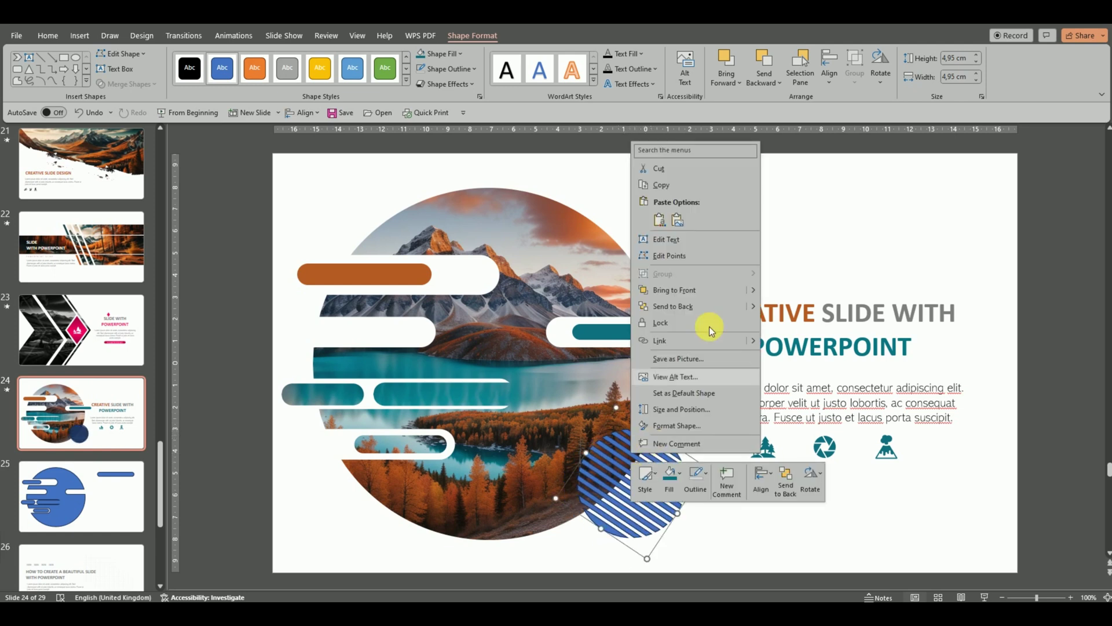
left_click(692, 303)
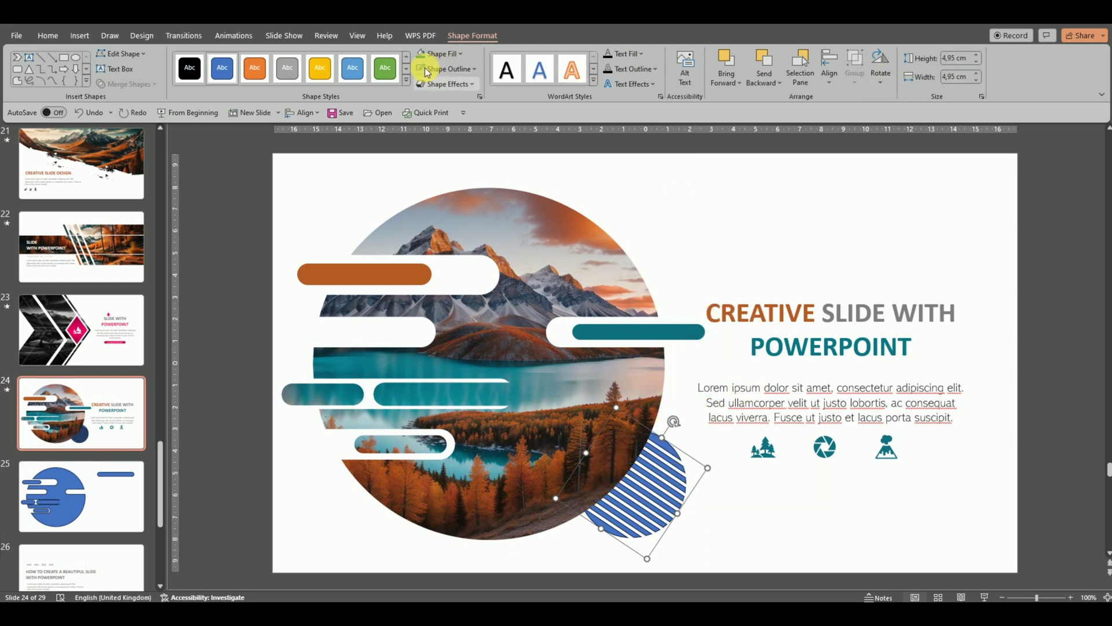
left_click(443, 73)
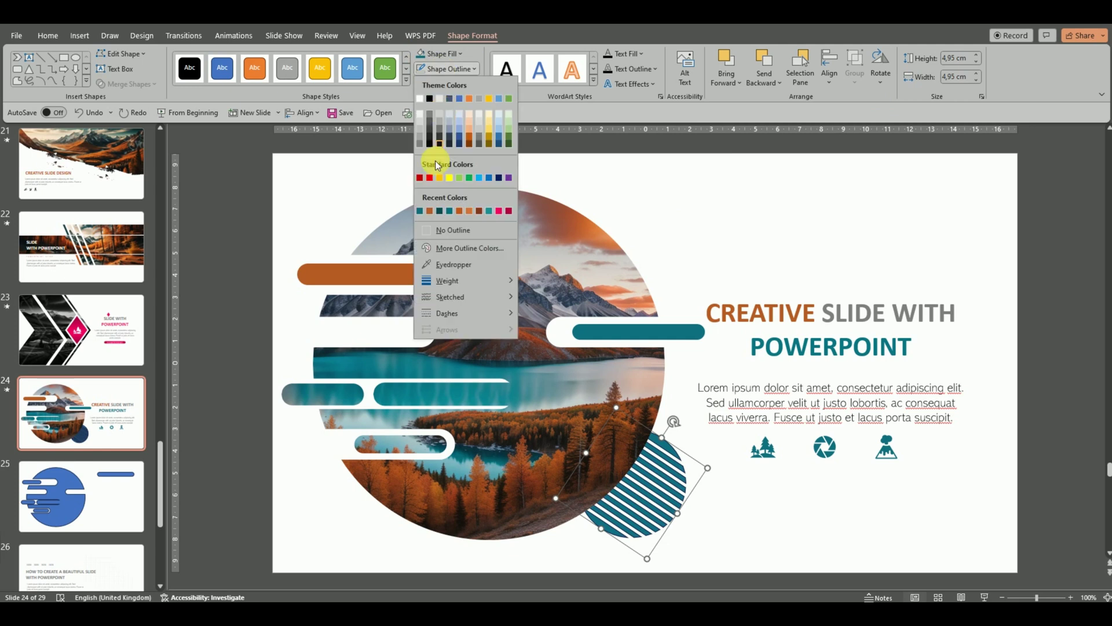
left_click(429, 235)
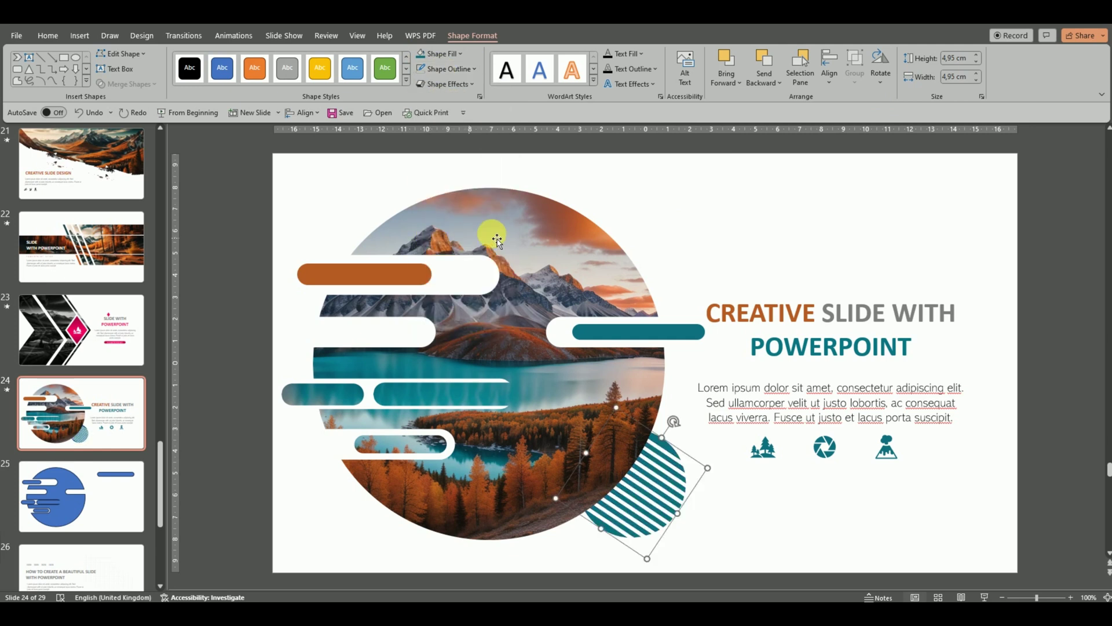
Set the striped circle's fill transparency to 64% in Format Shape.
right_click(664, 449)
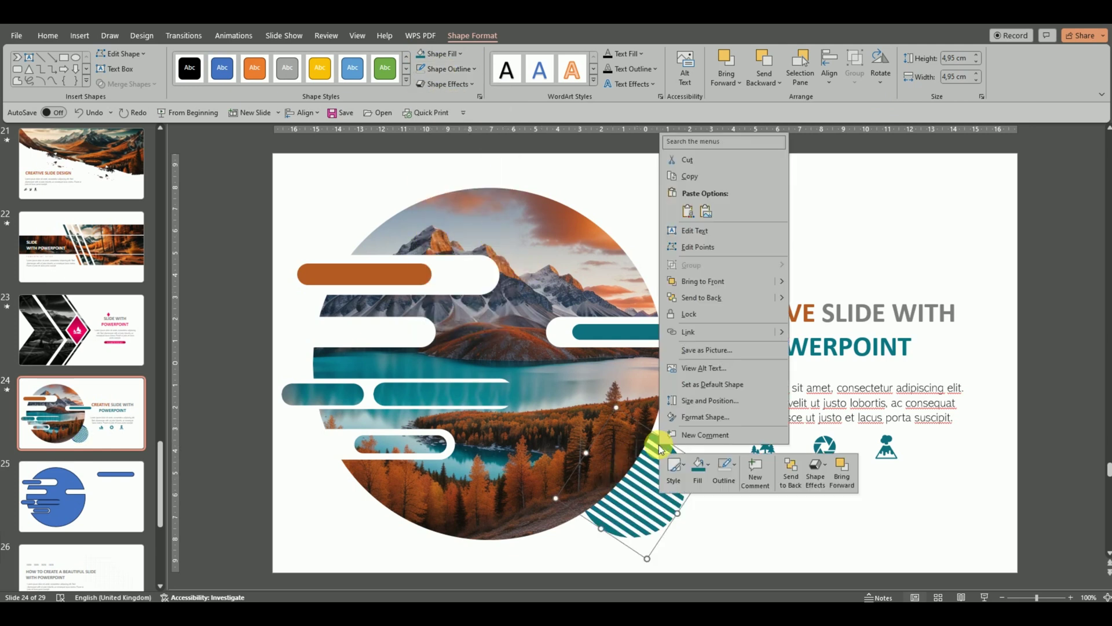
left_click(711, 417)
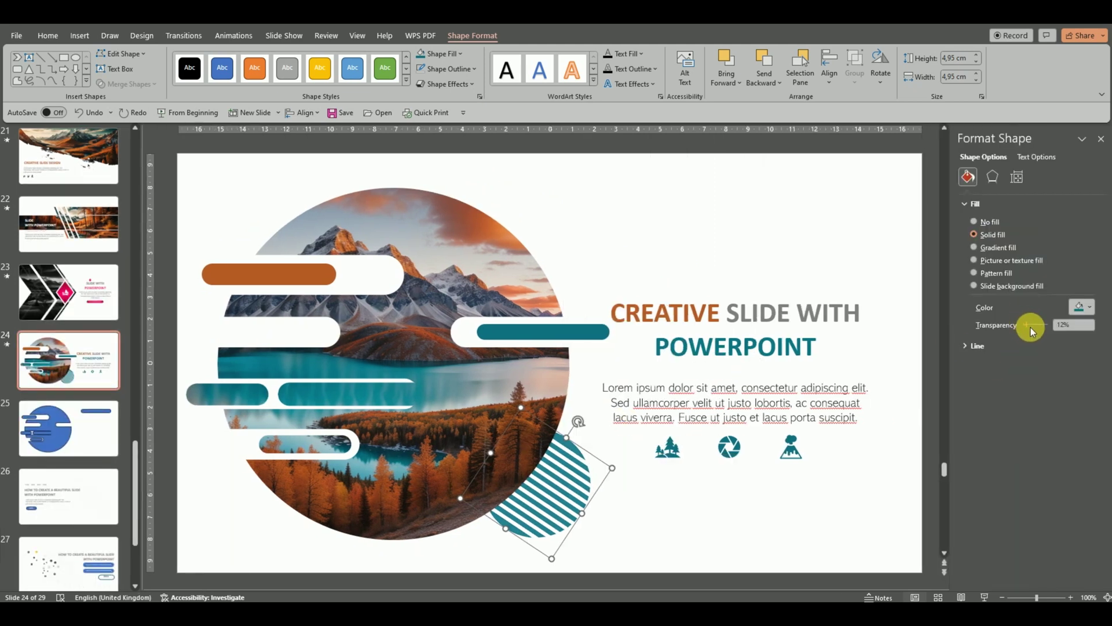
left_click_drag(1024, 326, 1040, 328)
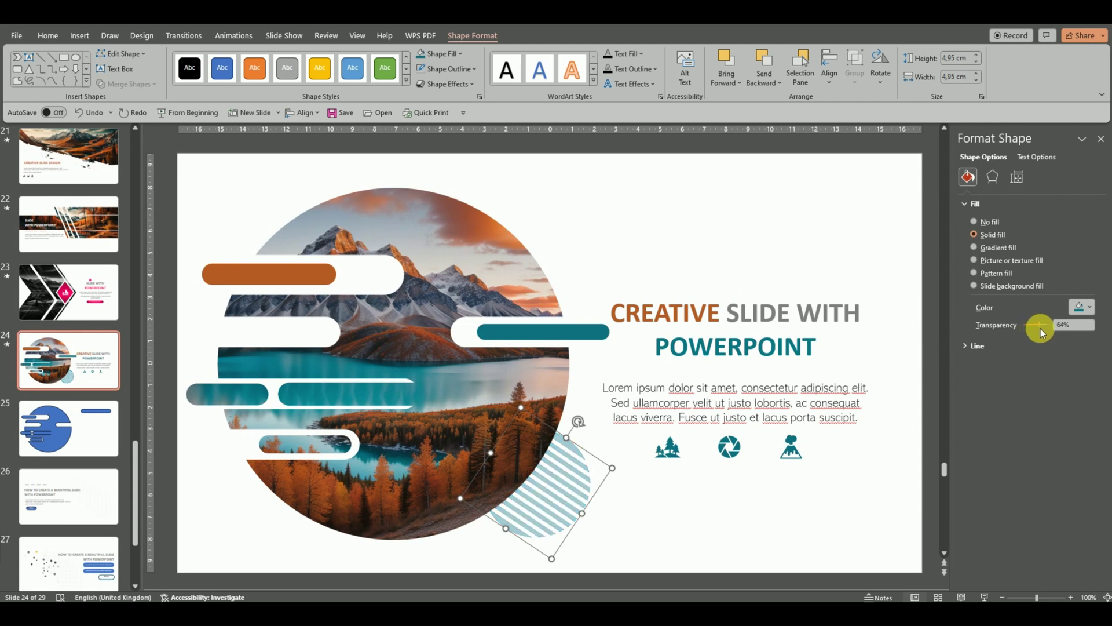
left_click(792, 196)
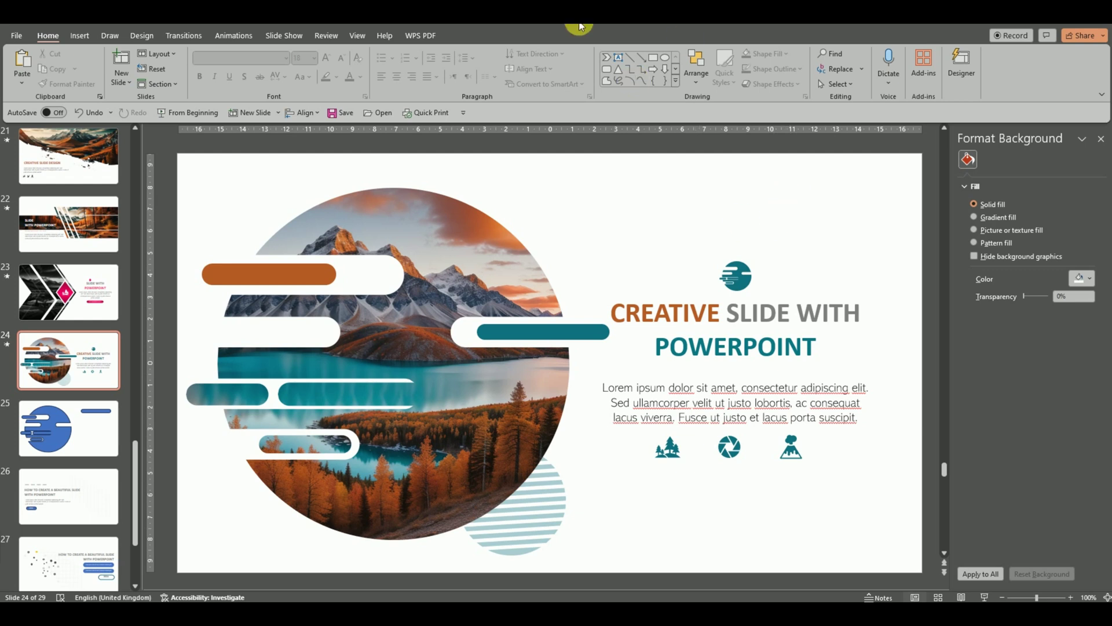
Set the animation of the title, body text and icons to None.
left_click(222, 35)
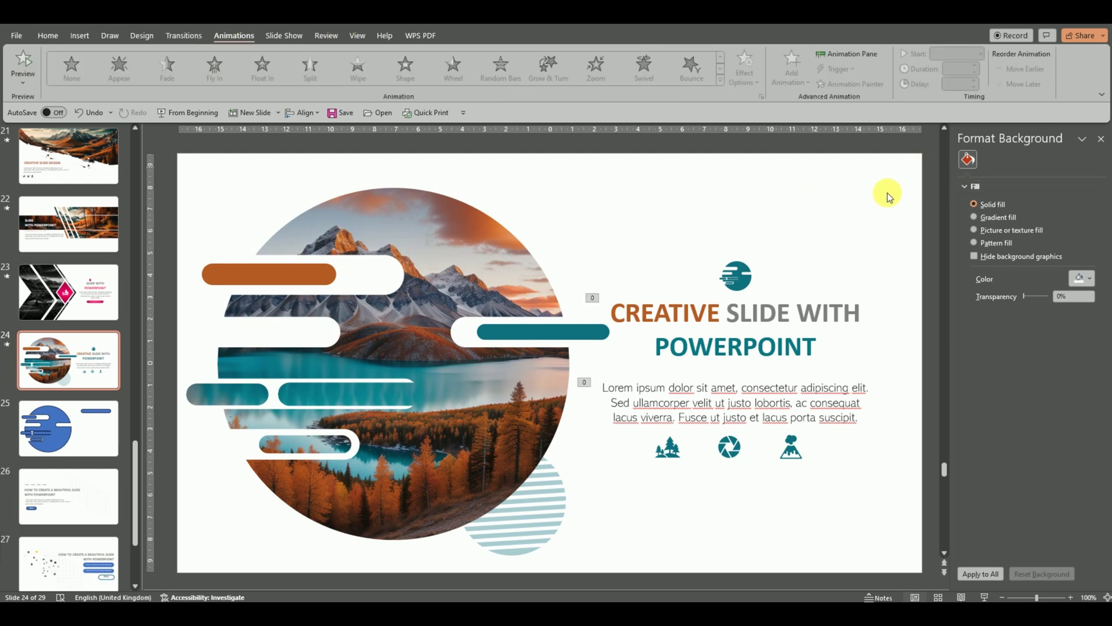
left_click_drag(889, 197, 535, 549)
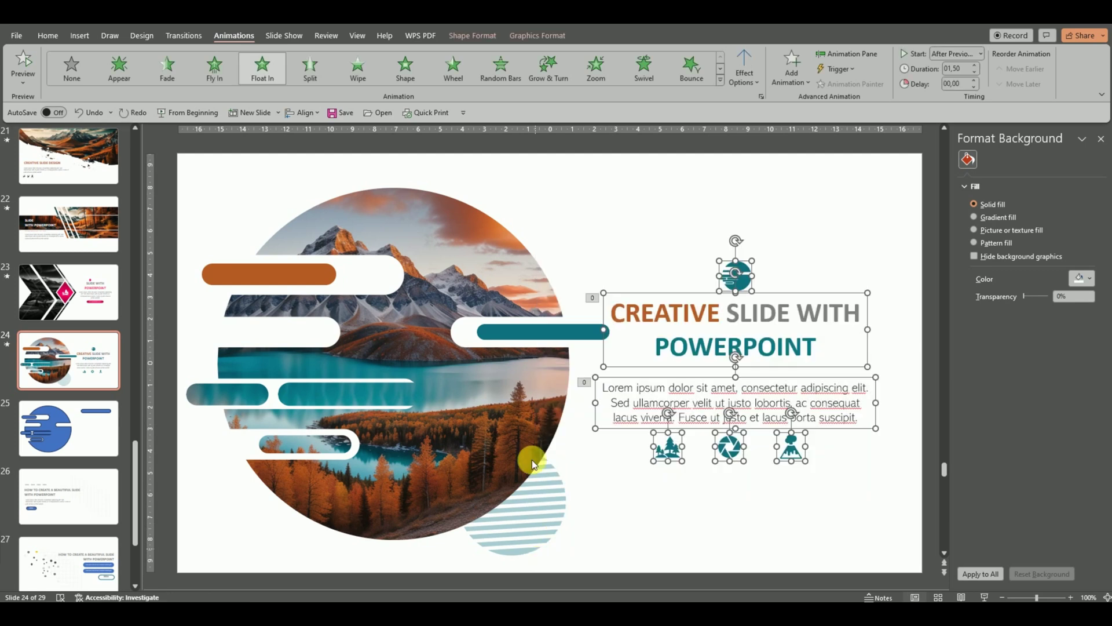
left_click(72, 66)
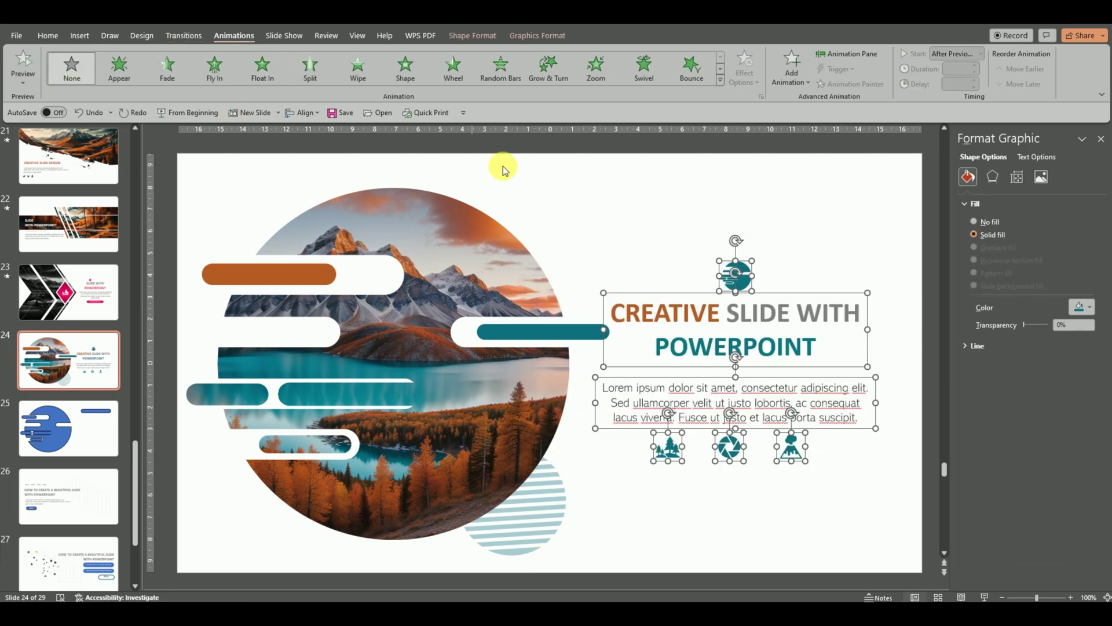
left_click(558, 188)
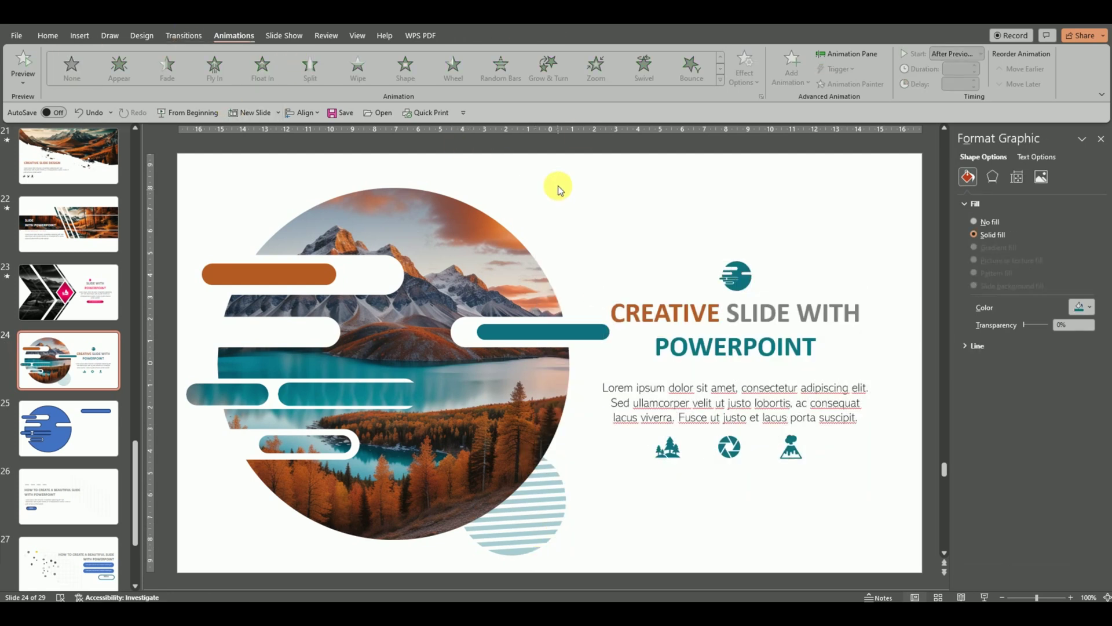
Give the photo circle a Grow & Turn entrance lasting 2 seconds.
left_click(420, 328)
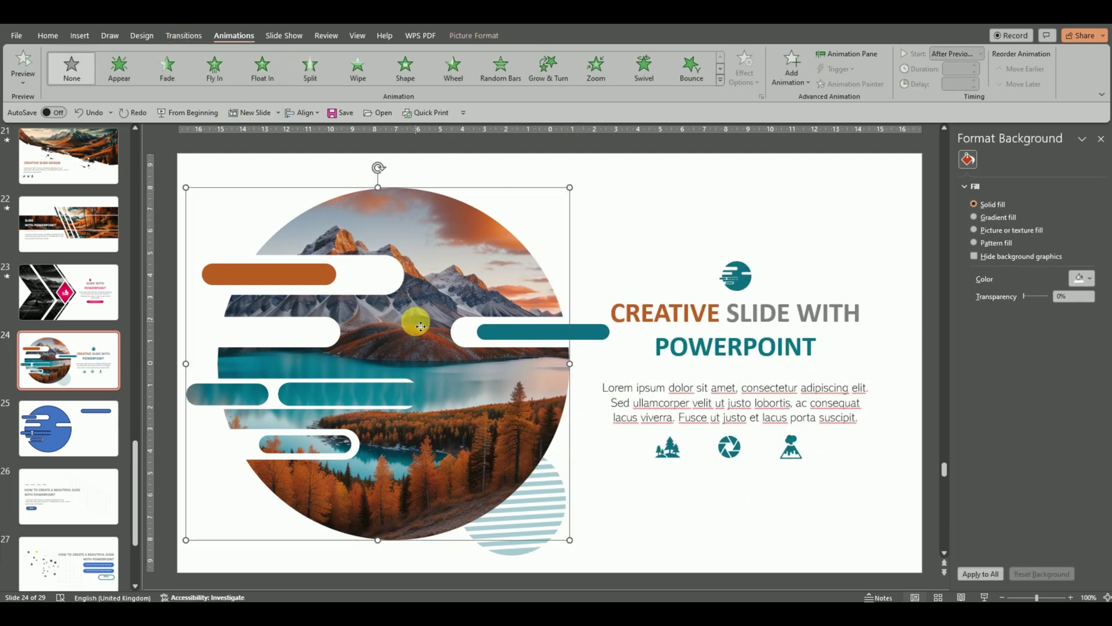
left_click(547, 70)
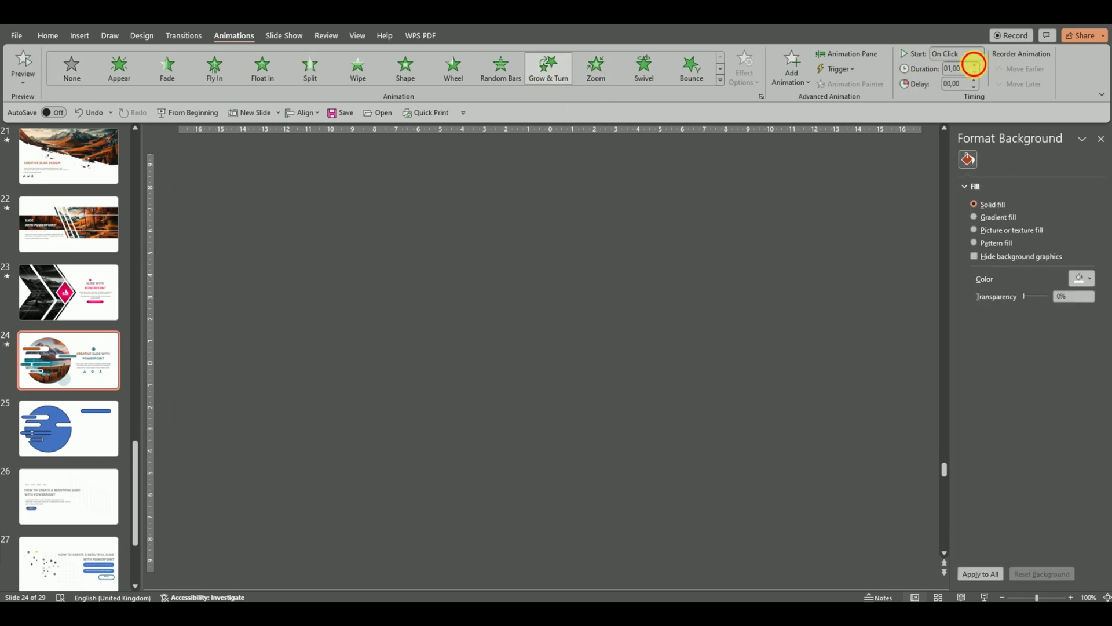
left_click(974, 65)
left_click(974, 65)
left_click(974, 65)
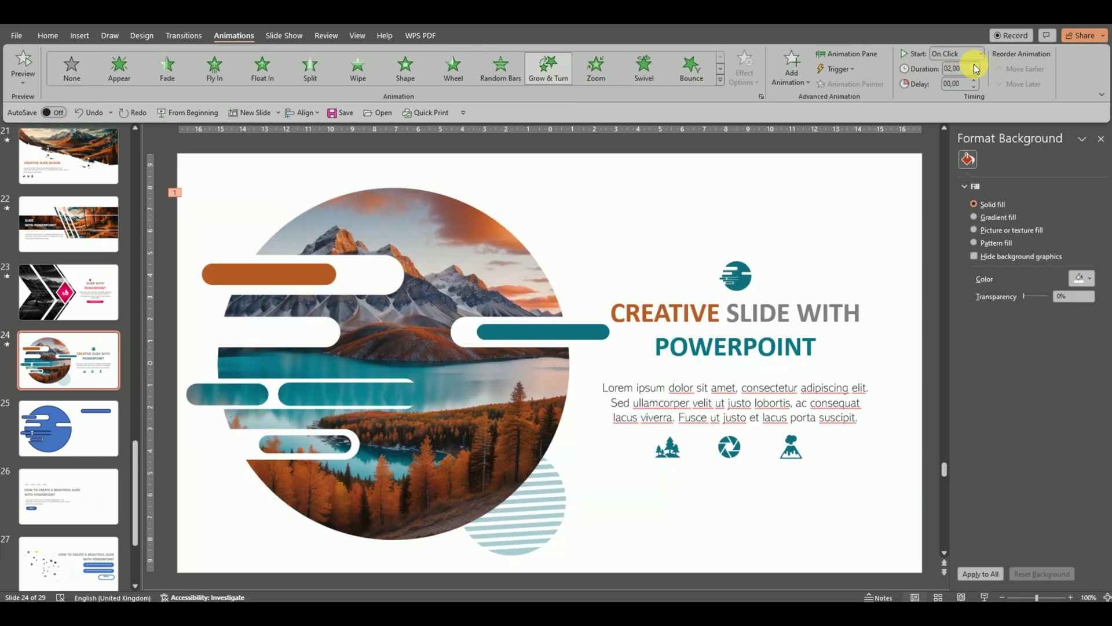
Apply a Fly In entrance from the left to both pill bars.
left_click(510, 331)
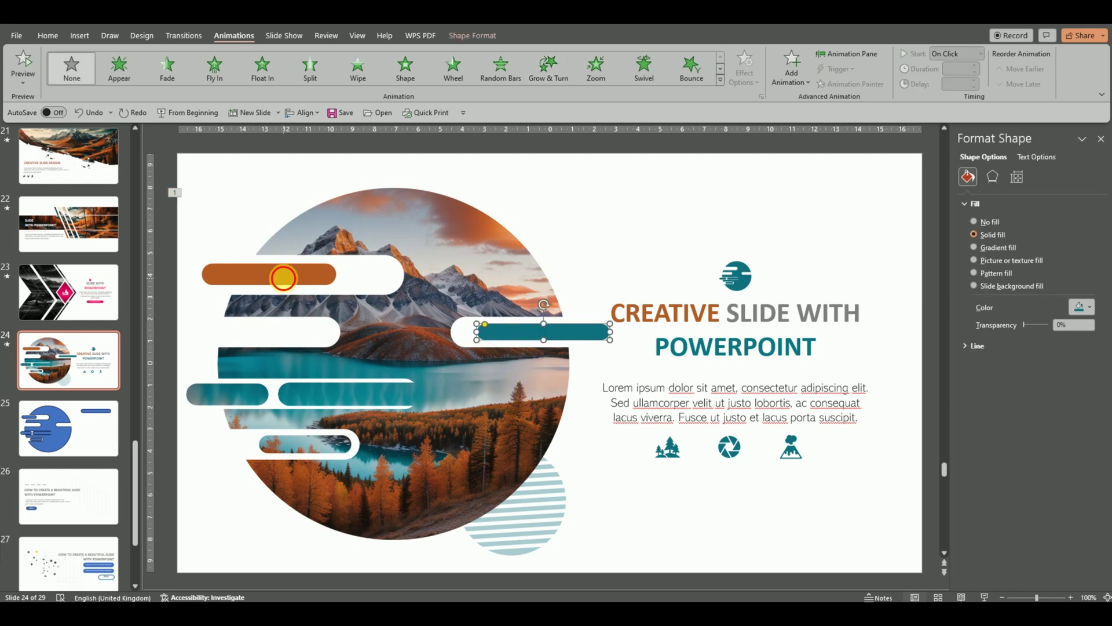
left_click(283, 277, "shift")
left_click(212, 72)
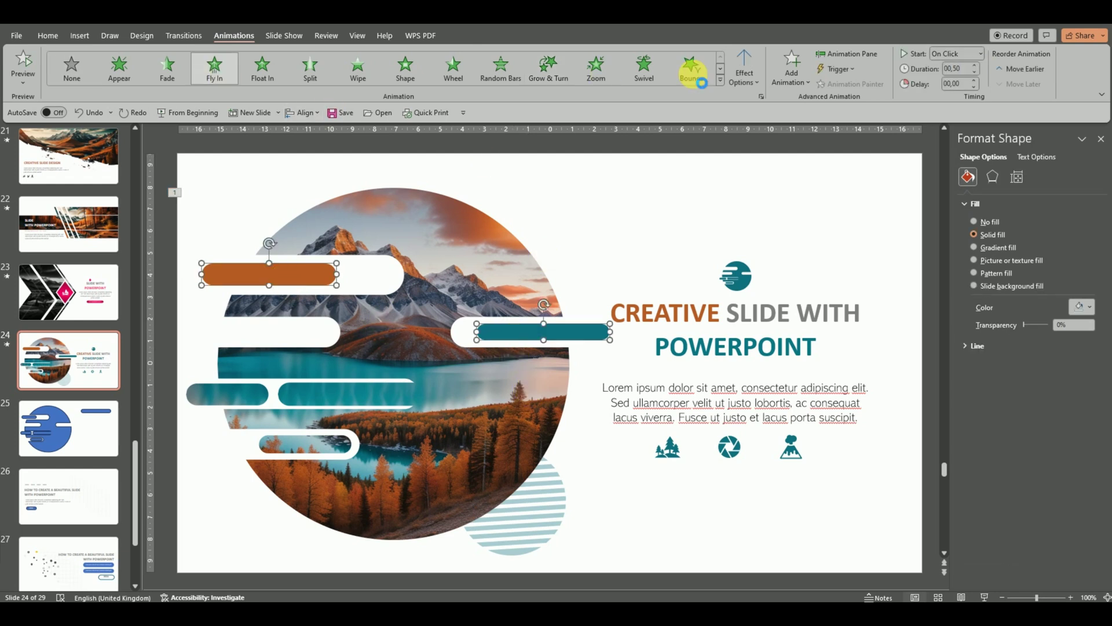
left_click(744, 67)
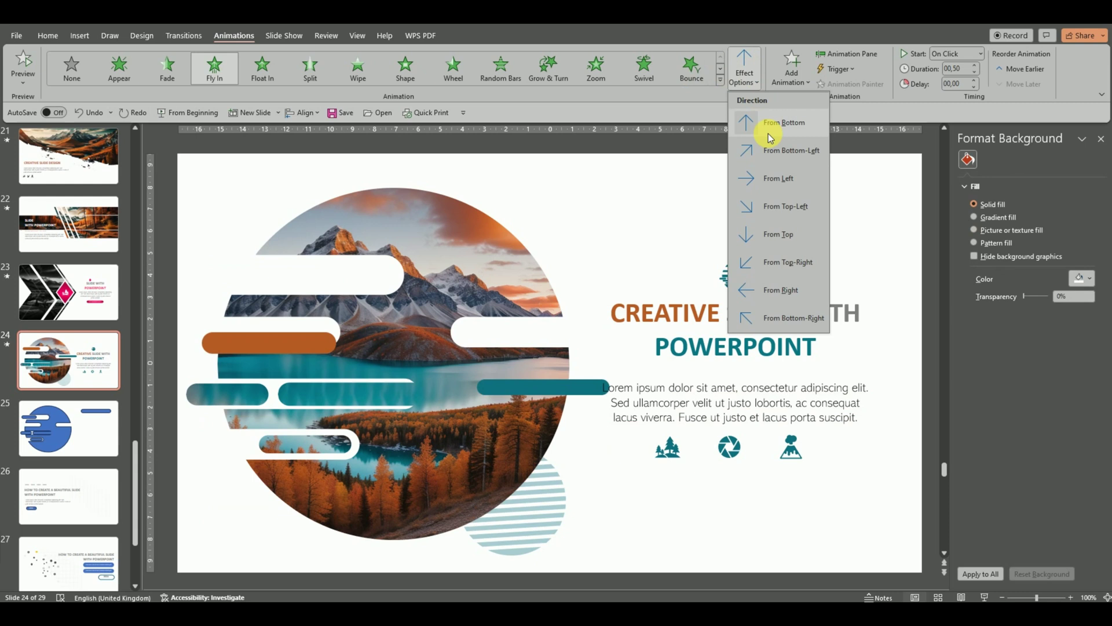
left_click(759, 178)
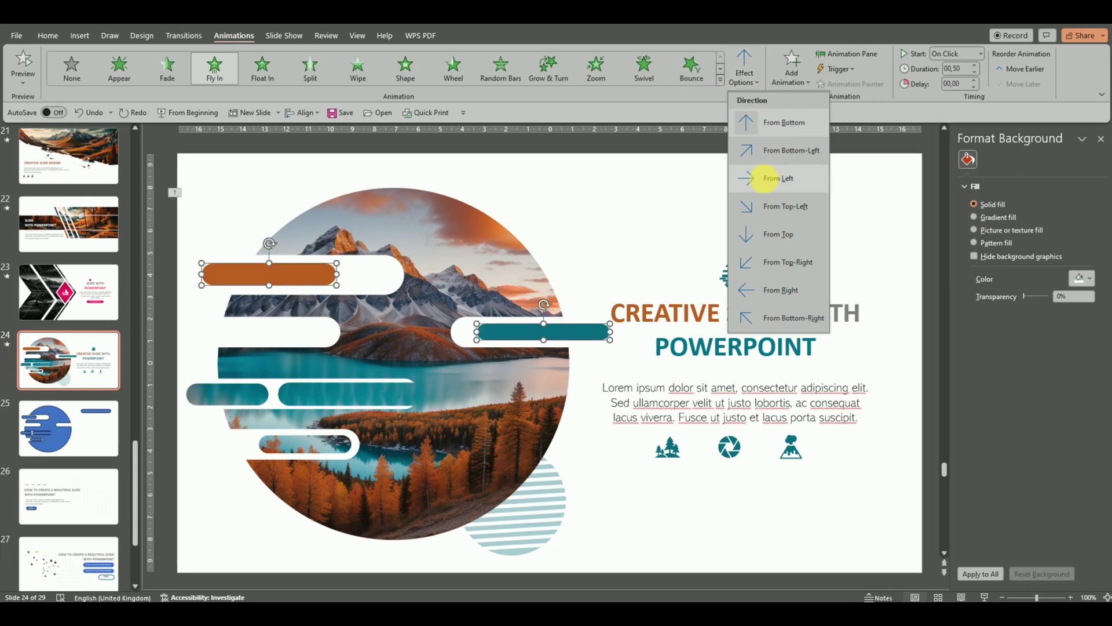
Change the teal pill's Fly In direction to From Right.
left_click(556, 330)
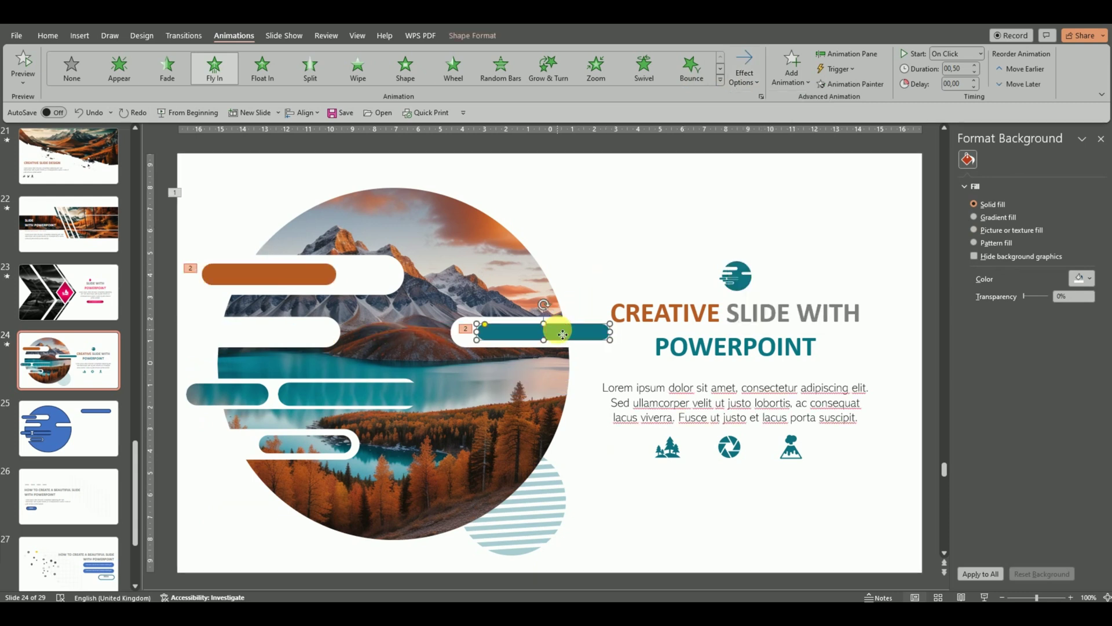
left_click(744, 64)
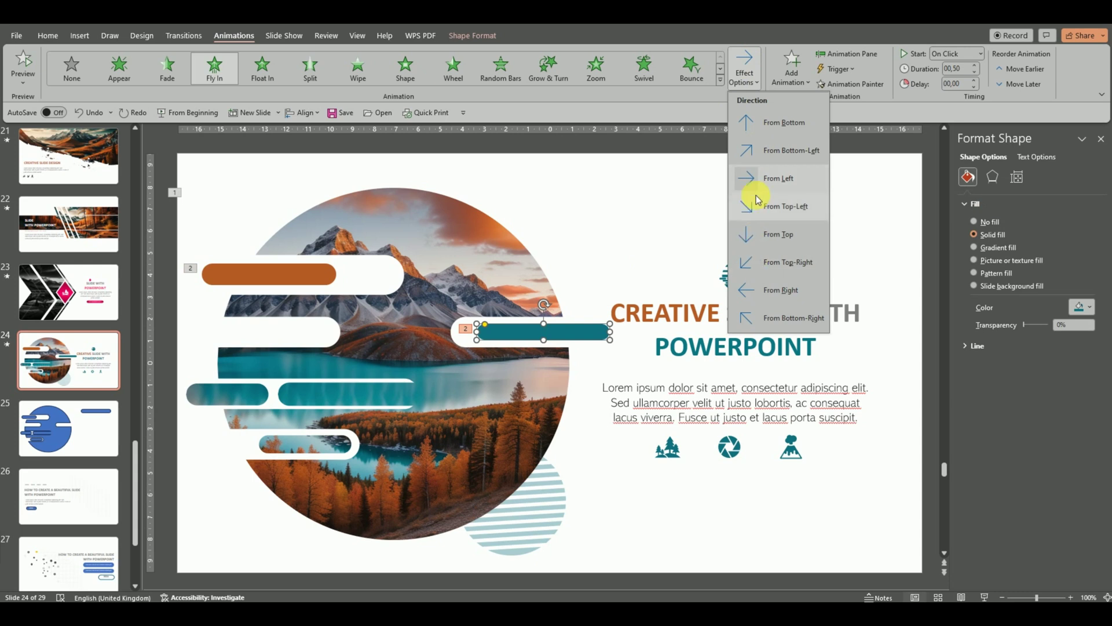
left_click(745, 290)
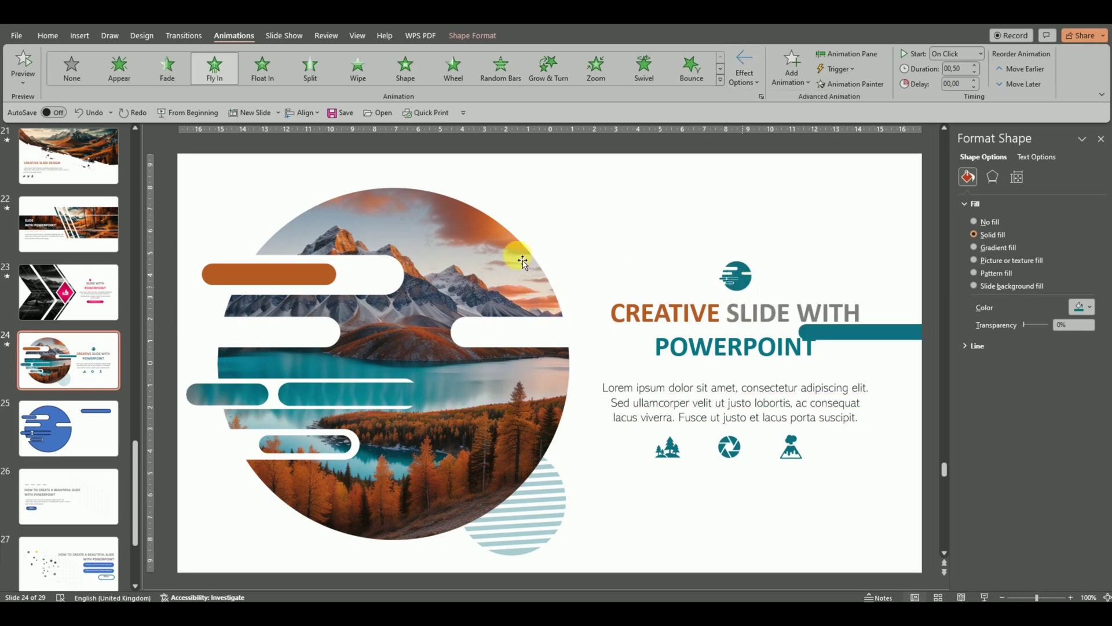
left_click(293, 277, "shift")
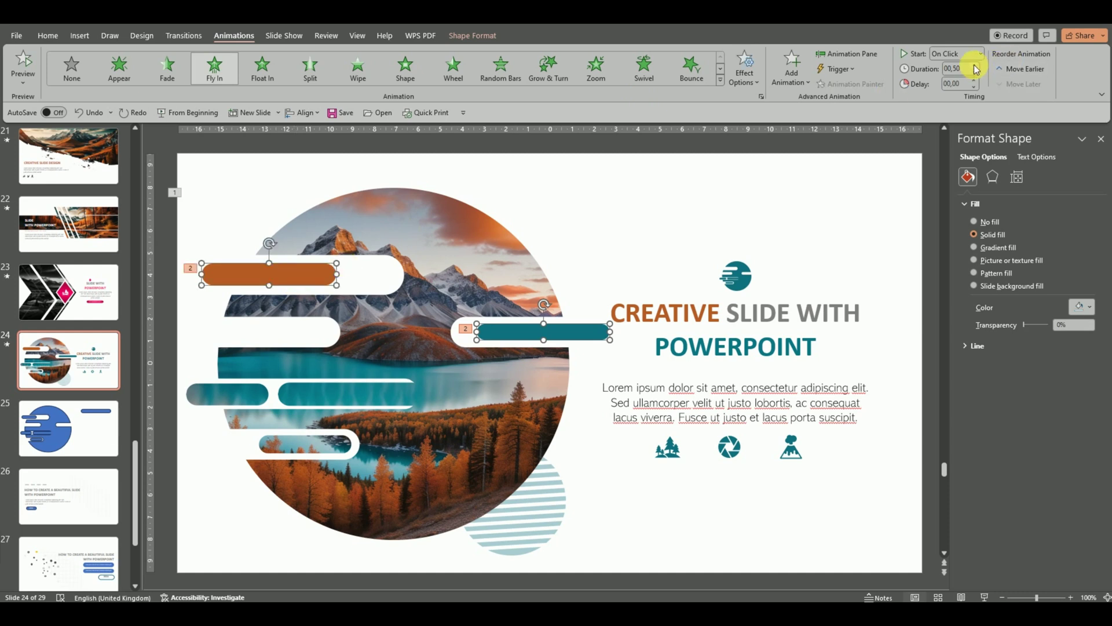
Give the title a Float In entrance starting After Previous.
left_click(608, 263)
left_click(736, 275)
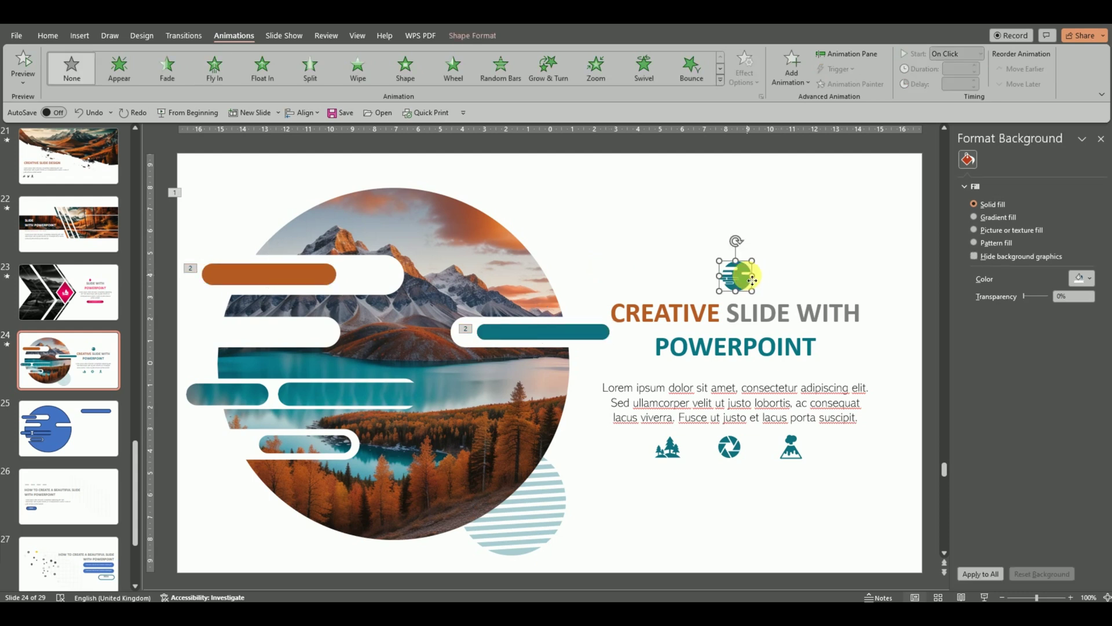
left_click(727, 346)
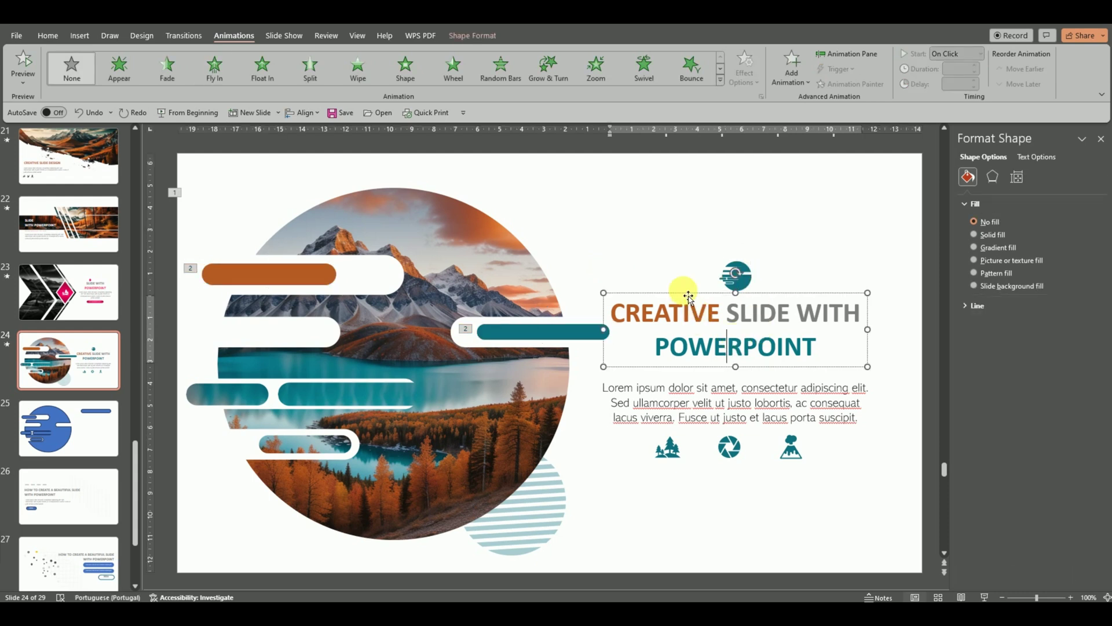
left_click(688, 297)
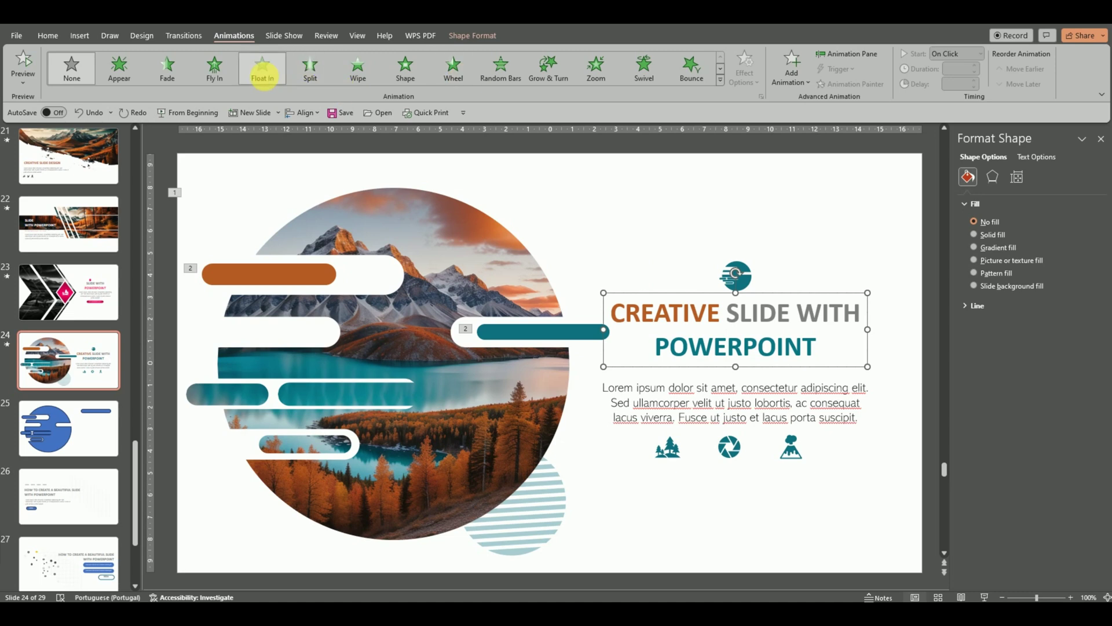
left_click(262, 73)
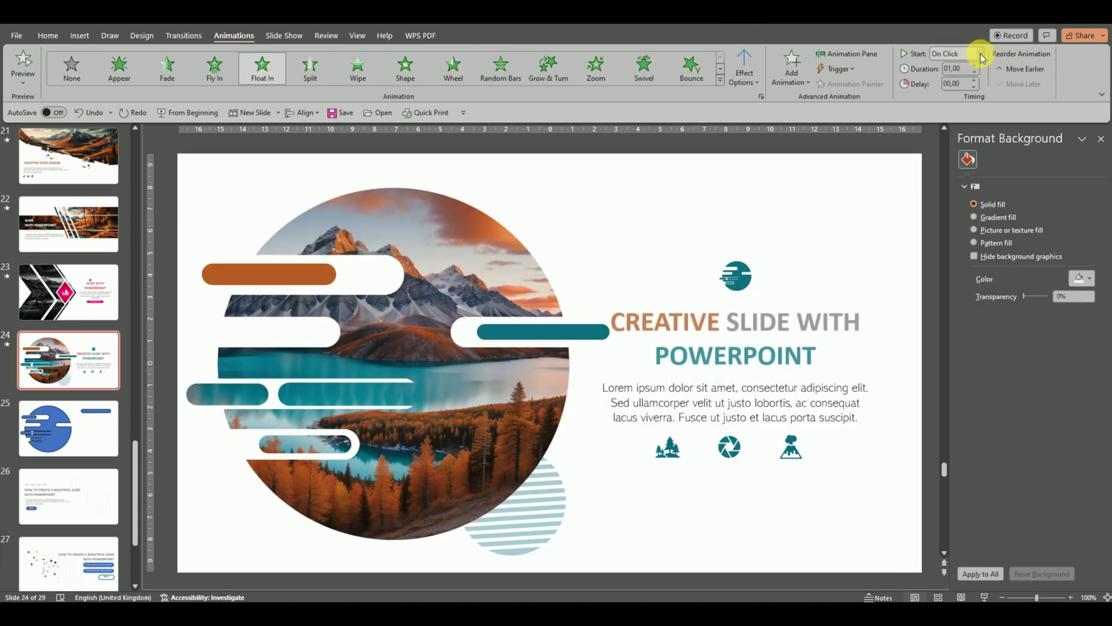
left_click(980, 53)
left_click(968, 104)
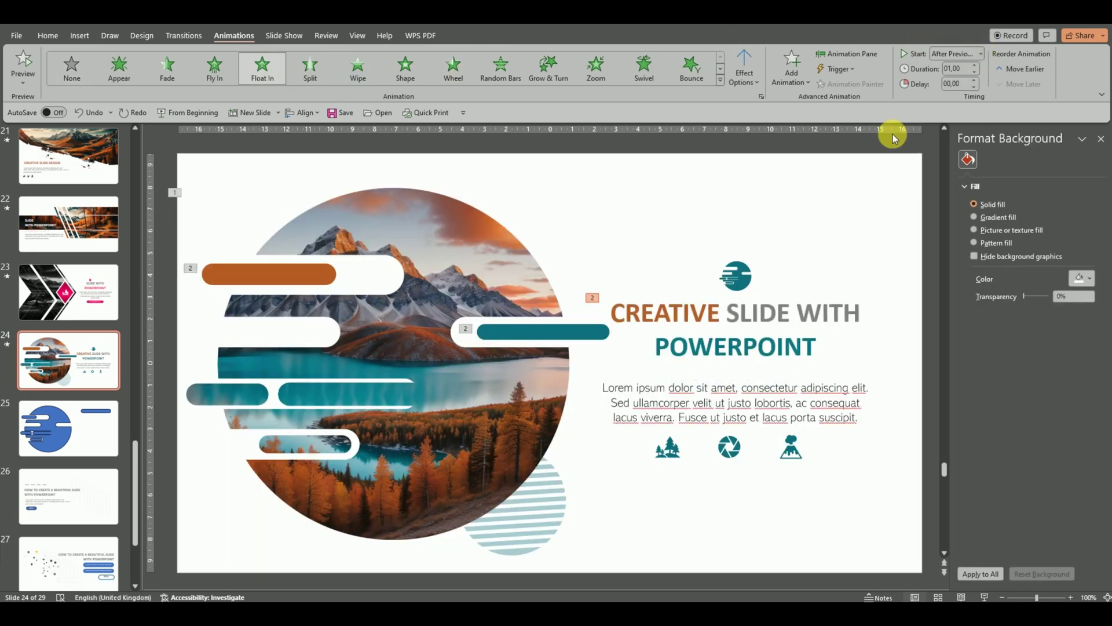
Give the round teal icon a Float Down entrance starting After Previous.
left_click(739, 267)
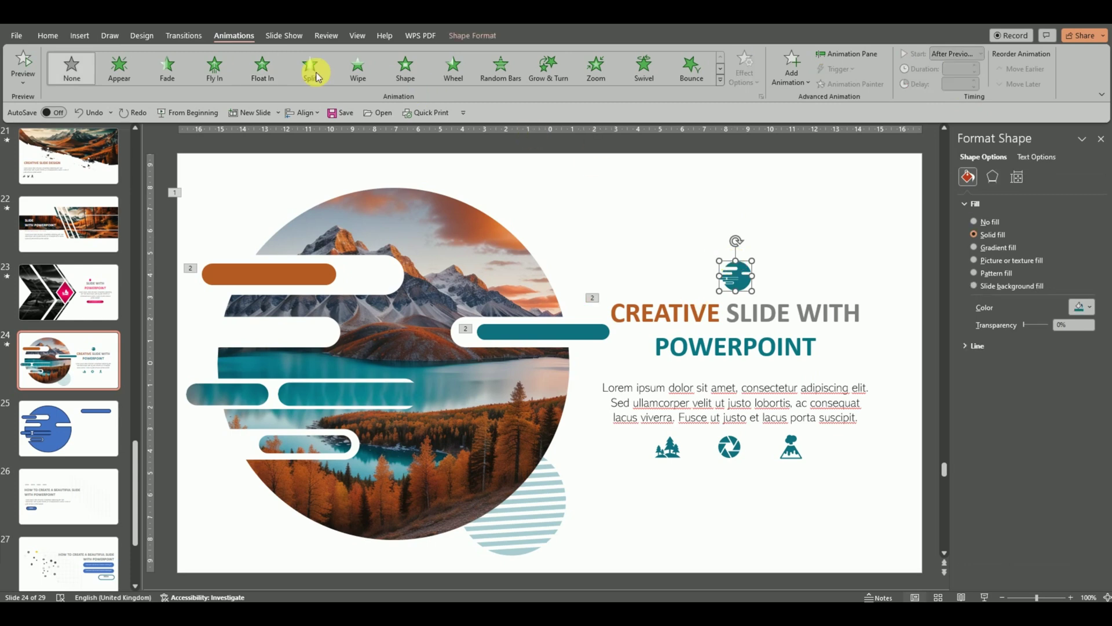
left_click(272, 73)
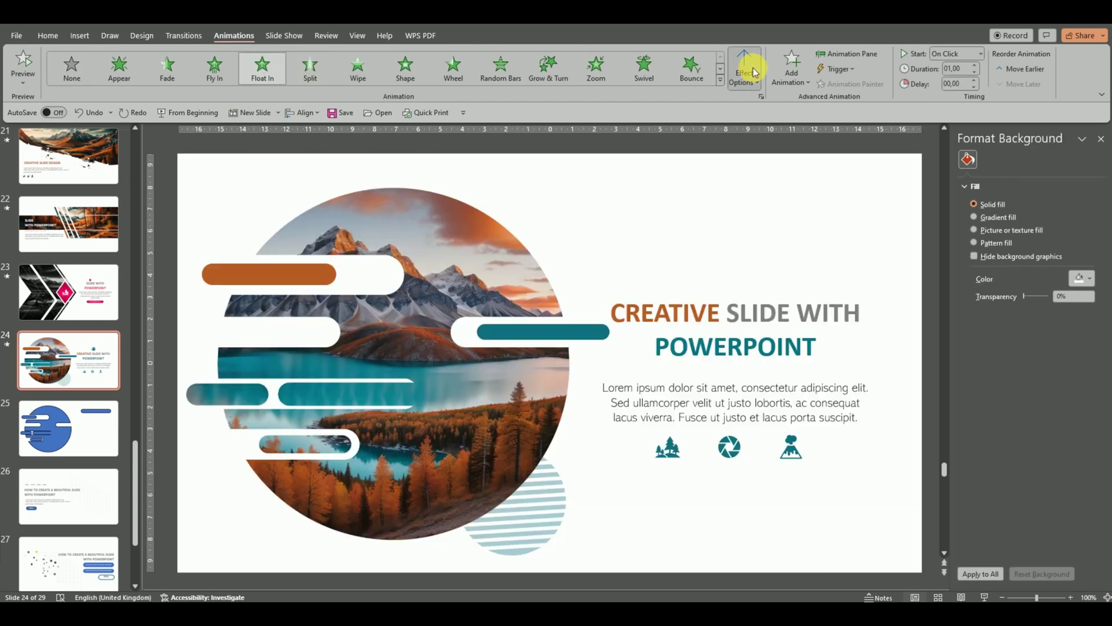
left_click(753, 68)
left_click(764, 150)
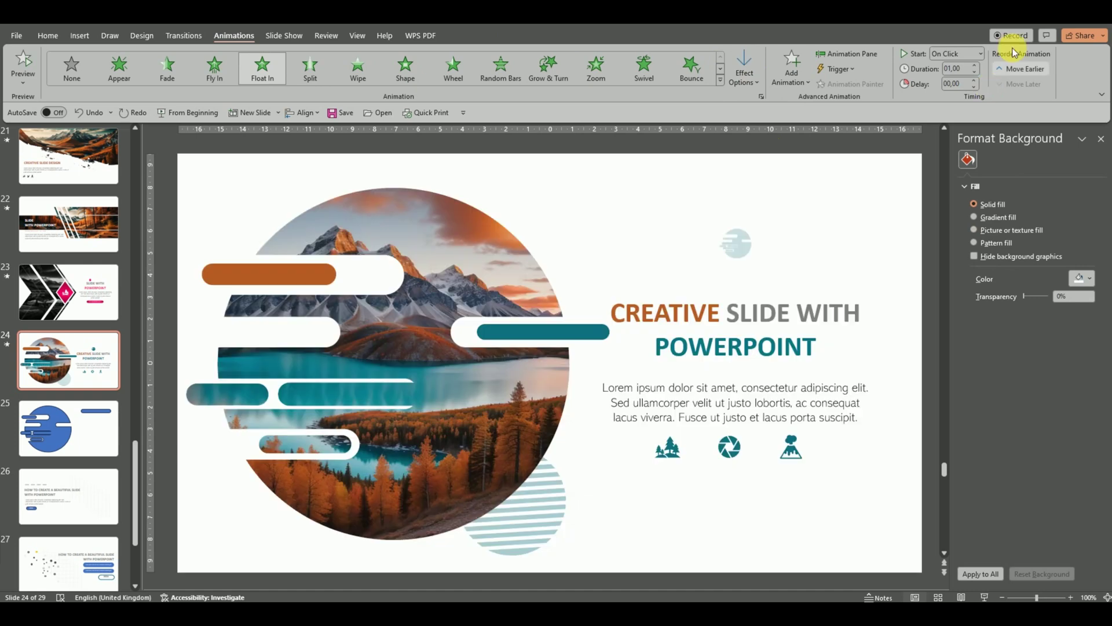
left_click(980, 55)
left_click(956, 87)
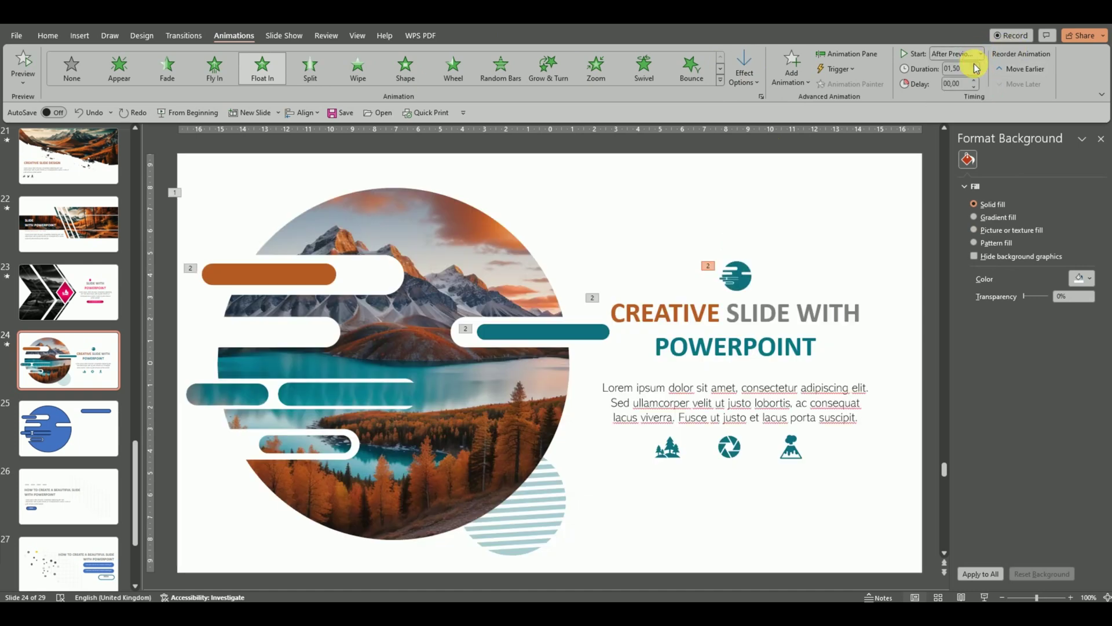
Give the body paragraph a Wipe entrance starting After Previous.
left_click(697, 378)
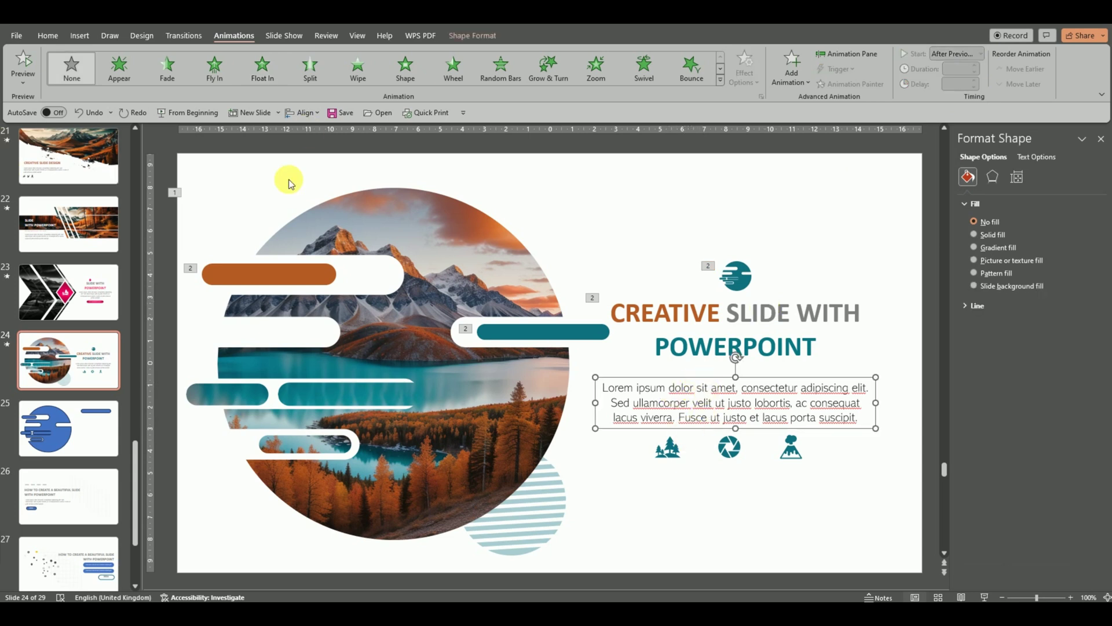
left_click(358, 67)
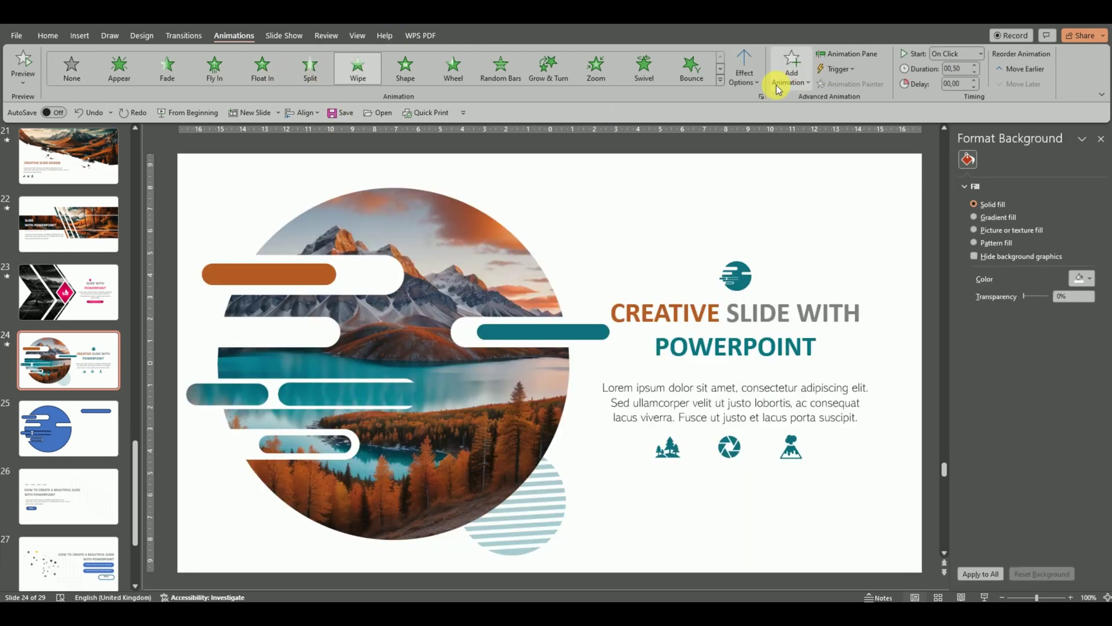
left_click(981, 54)
left_click(955, 90)
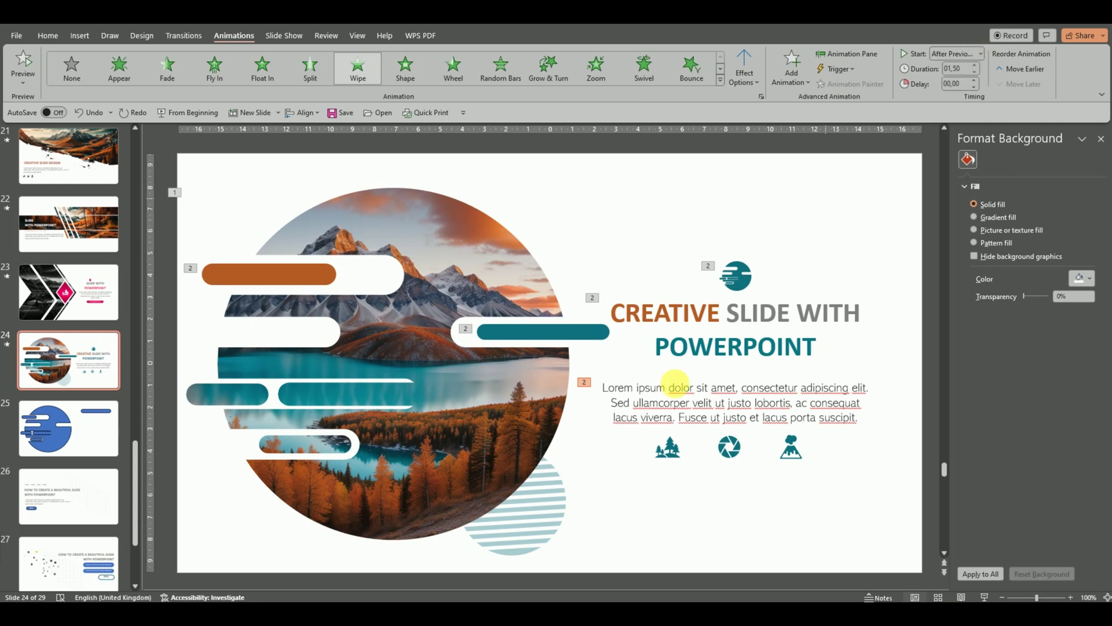
left_click(667, 458)
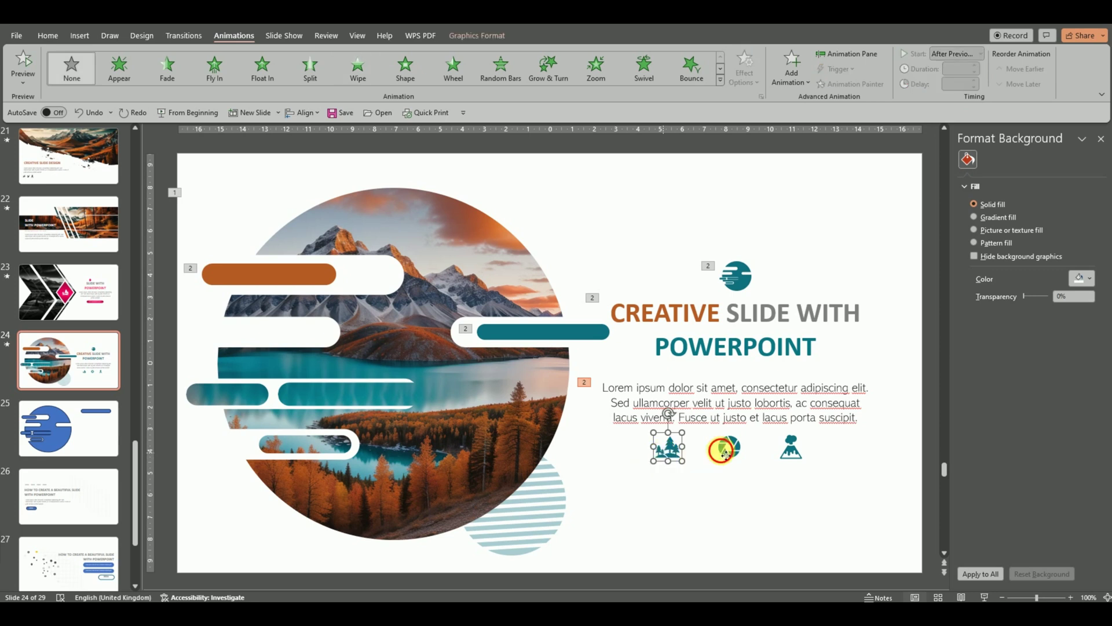
Apply a Zoom entrance to the tree, aperture and volcano icons together.
left_click(724, 452, "shift")
left_click(782, 451, "shift")
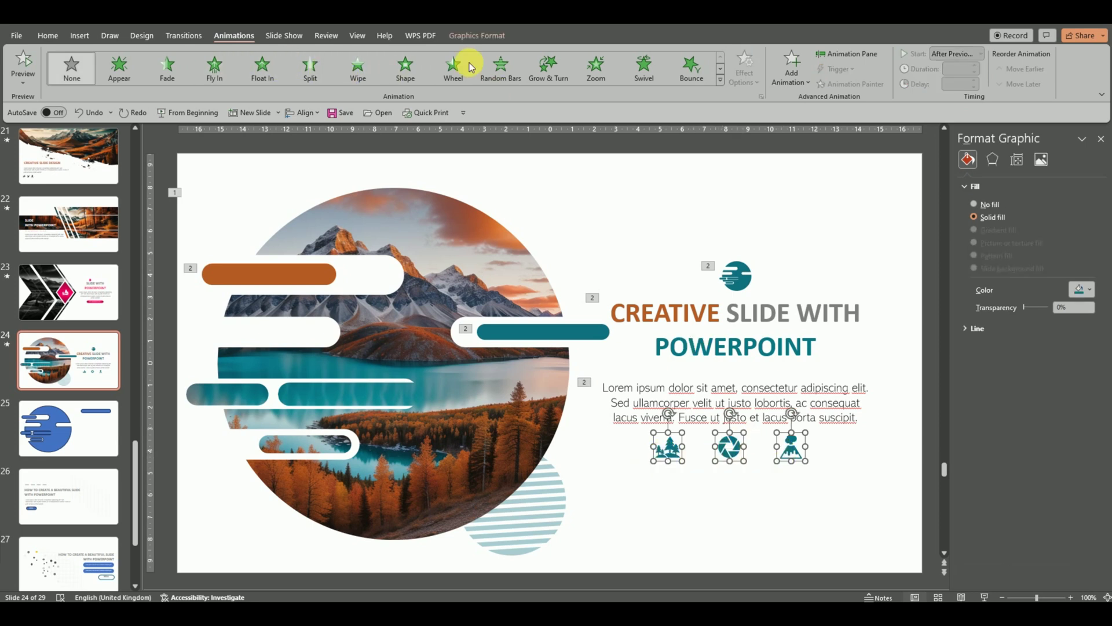
left_click(614, 61)
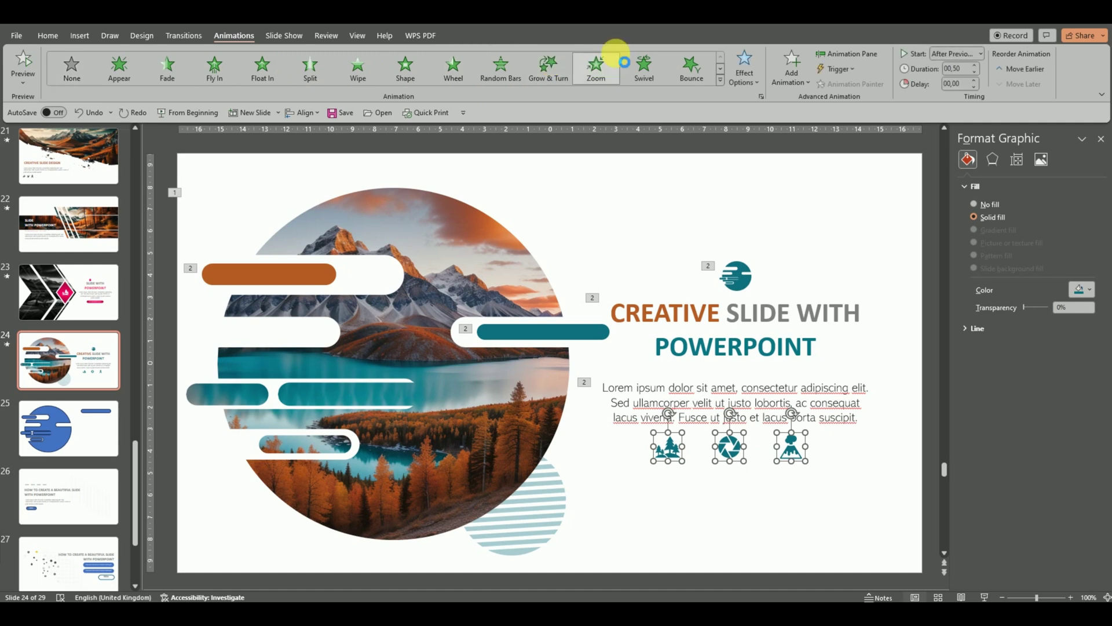
left_click(974, 66)
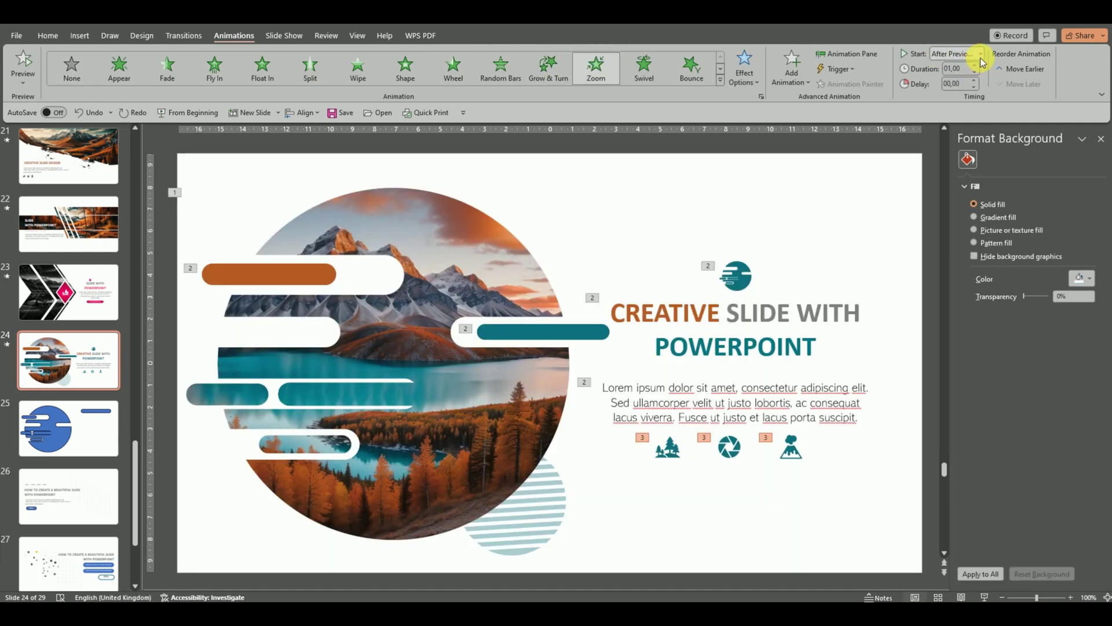
left_click(981, 55)
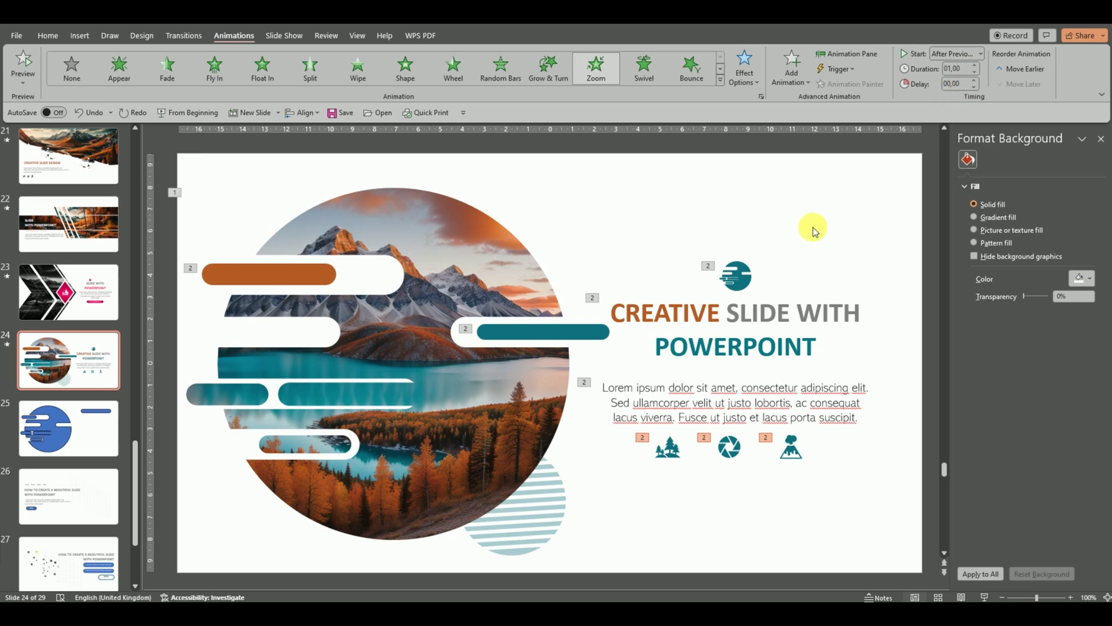
Give the striped circle a Grow & Turn entrance starting After Previous.
left_click(510, 509)
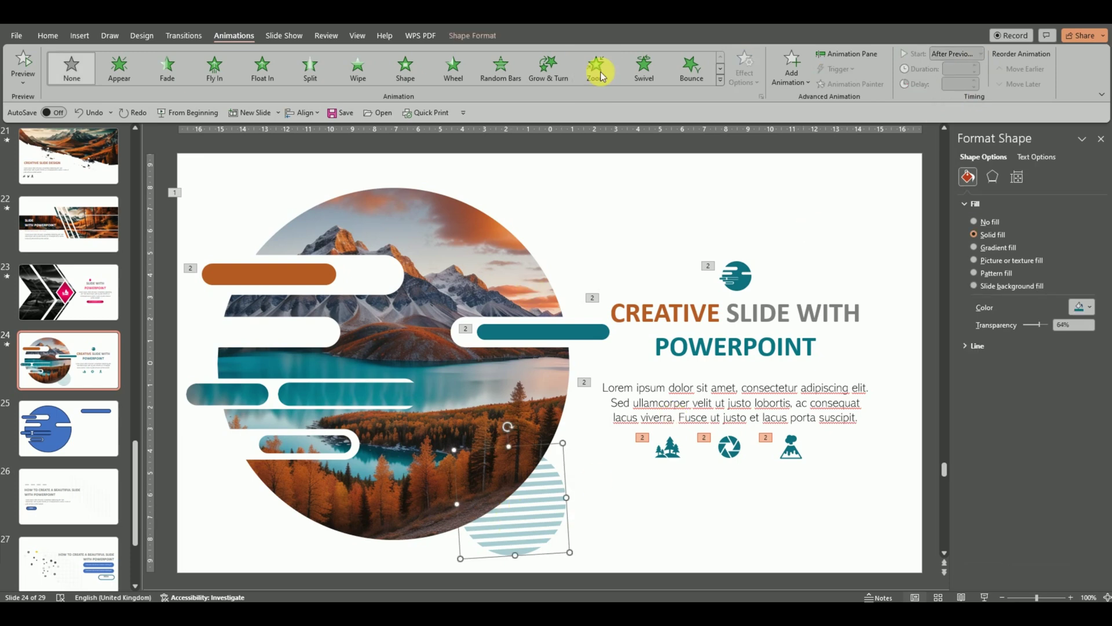
left_click(555, 67)
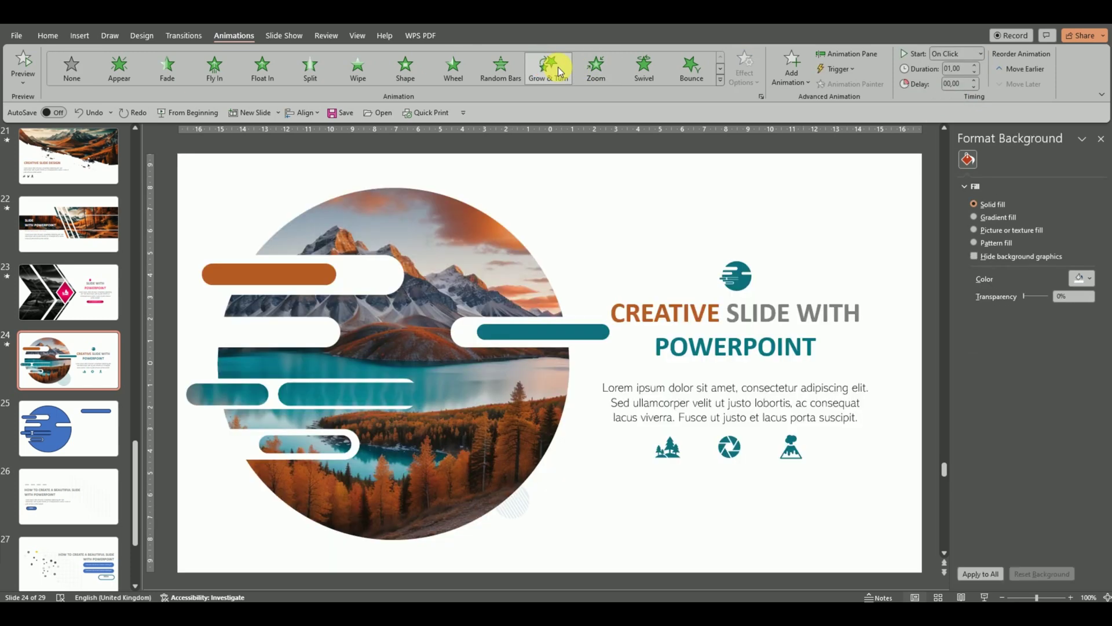
left_click(980, 53)
left_click(953, 94)
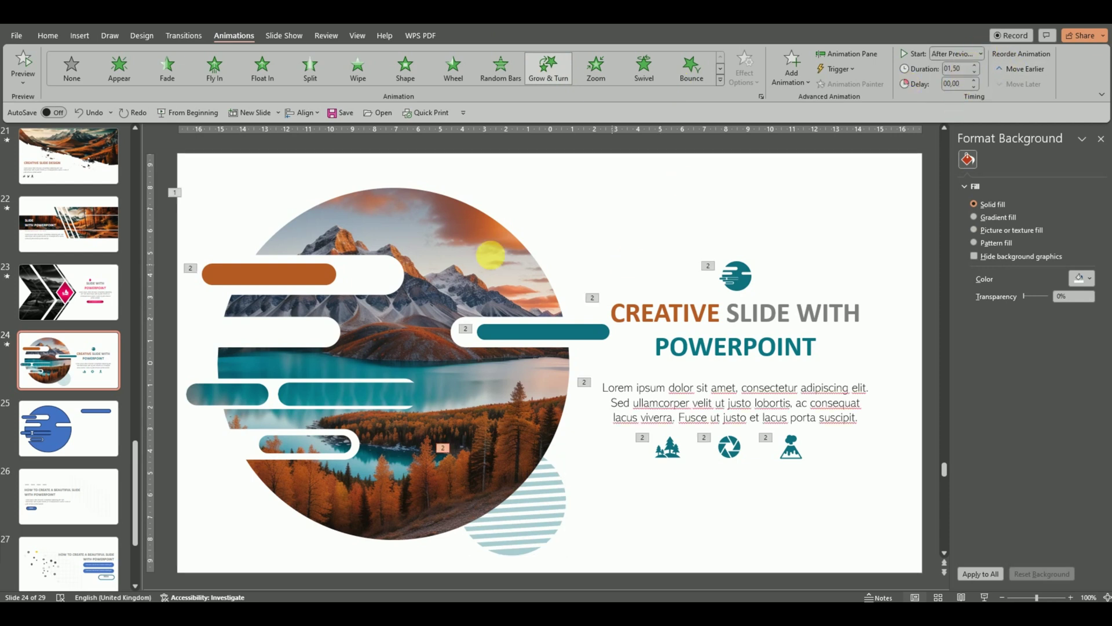
left_click(23, 65)
Start the slide show from slide 24 with Shift+F5.
key("shift+F5")
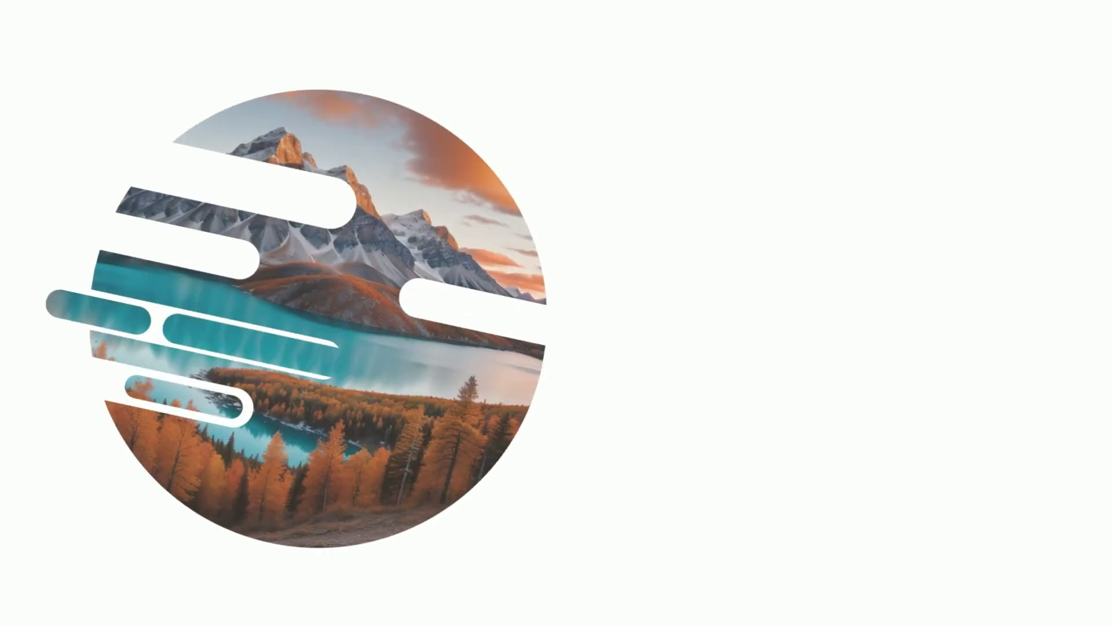